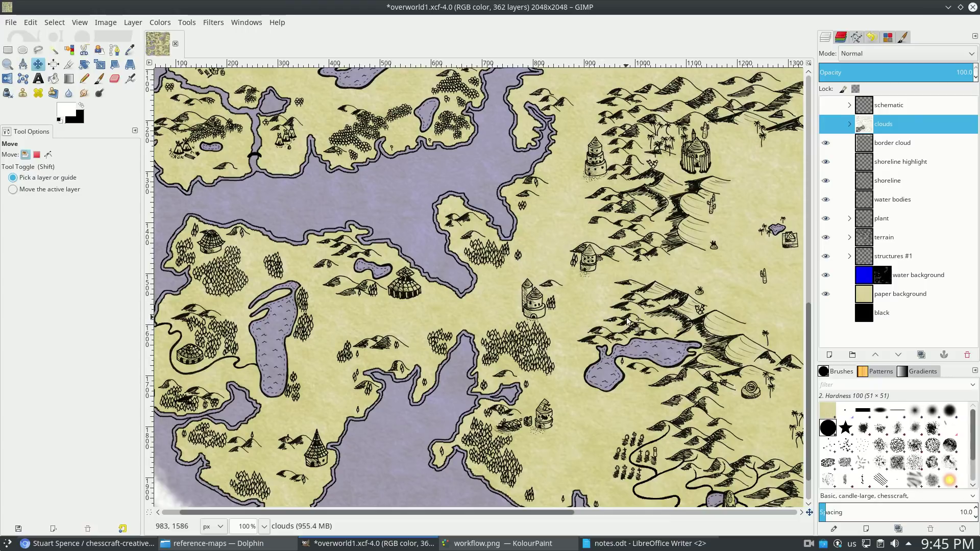
Step: Pan around the map, flip ahead two sketchbook pages, then return to the GIMP map
drag(632, 320, 438, 348)
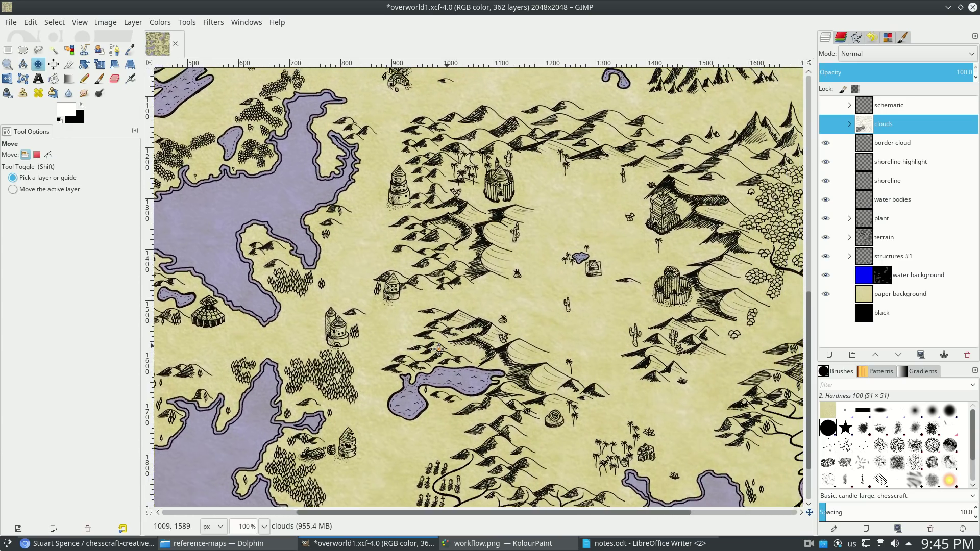
scroll(521, 232, up, 3)
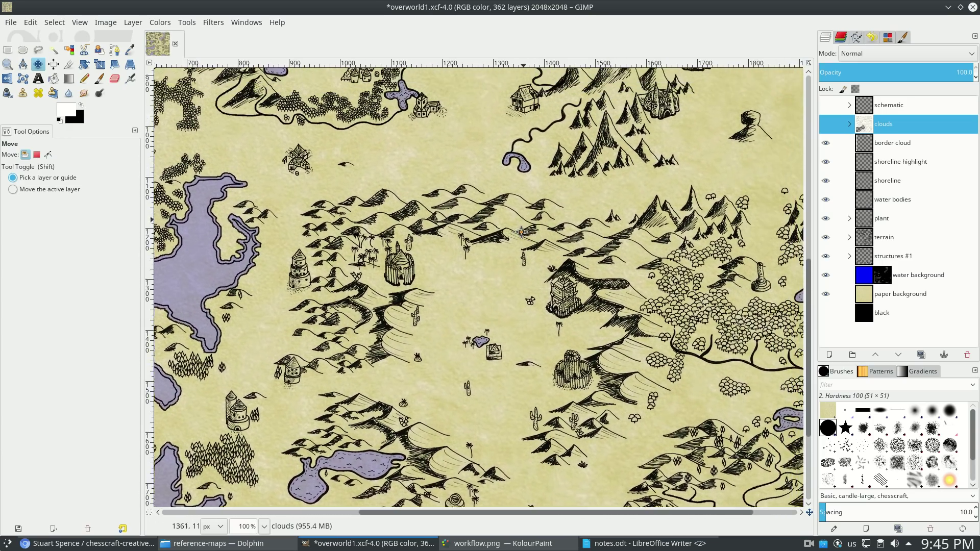
scroll(521, 231, up, 6)
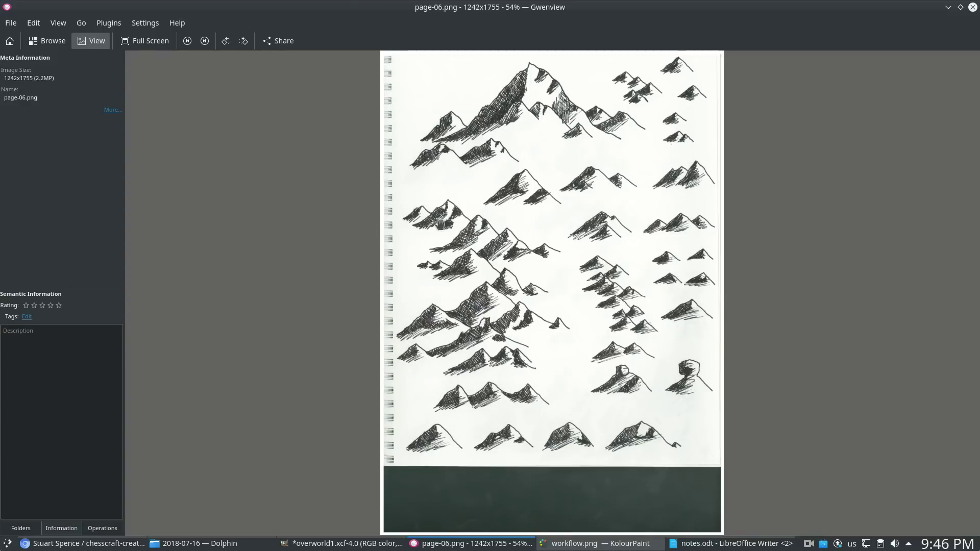
click(204, 41)
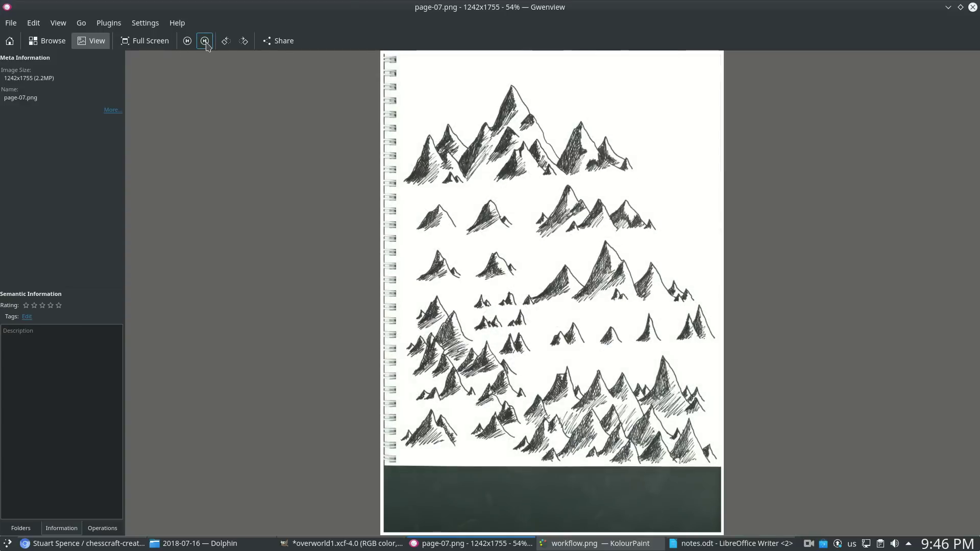
click(205, 41)
key(alt+Tab)
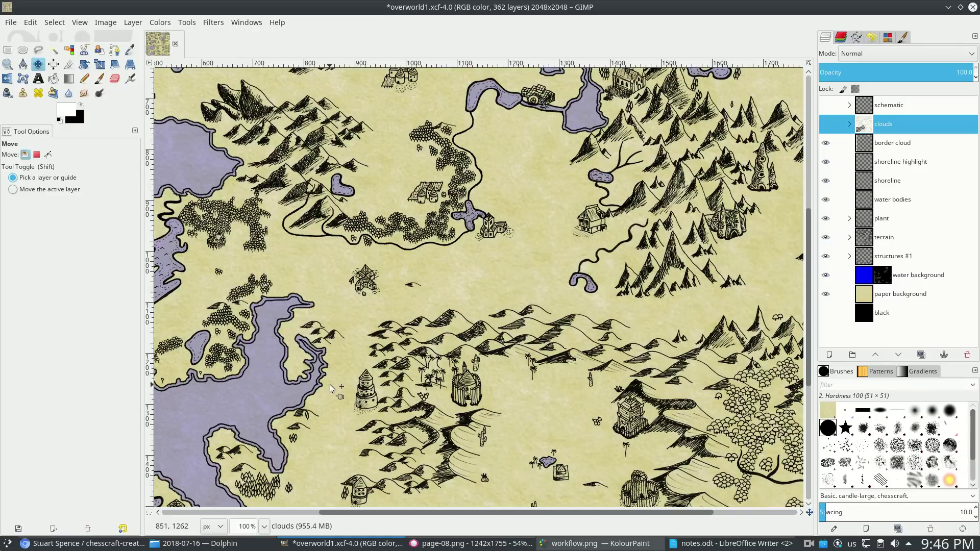
scroll(330, 385, down, 5)
scroll(610, 310, left, 2)
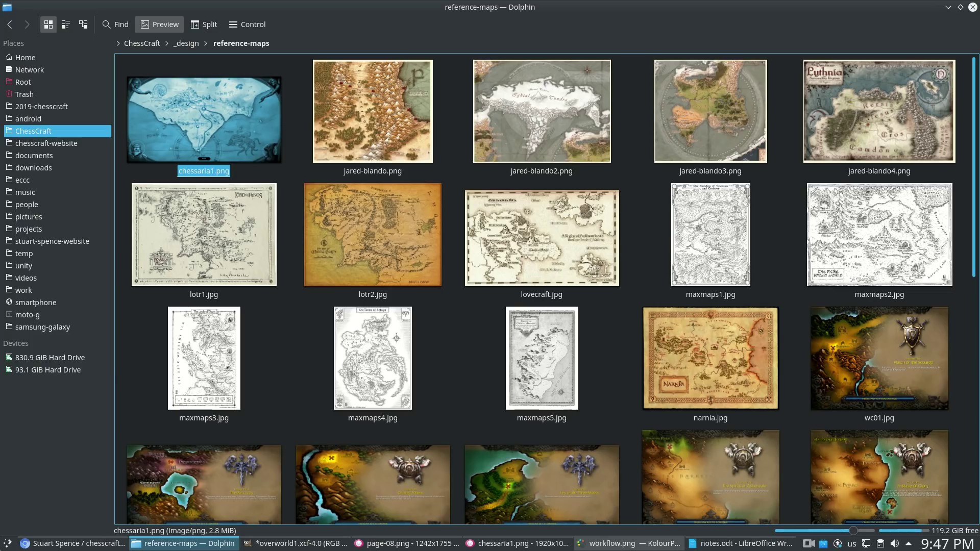
Step: Page through the reference maps from chessaria1.png via lotr1, lotr2 and lovecraft to maxmaps1.jpg
key(alt+Tab)
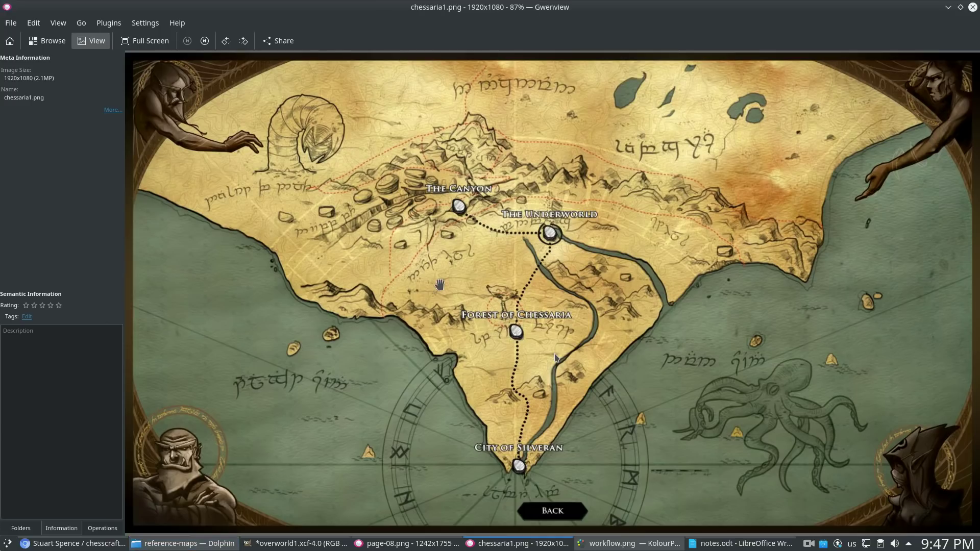
click(208, 47)
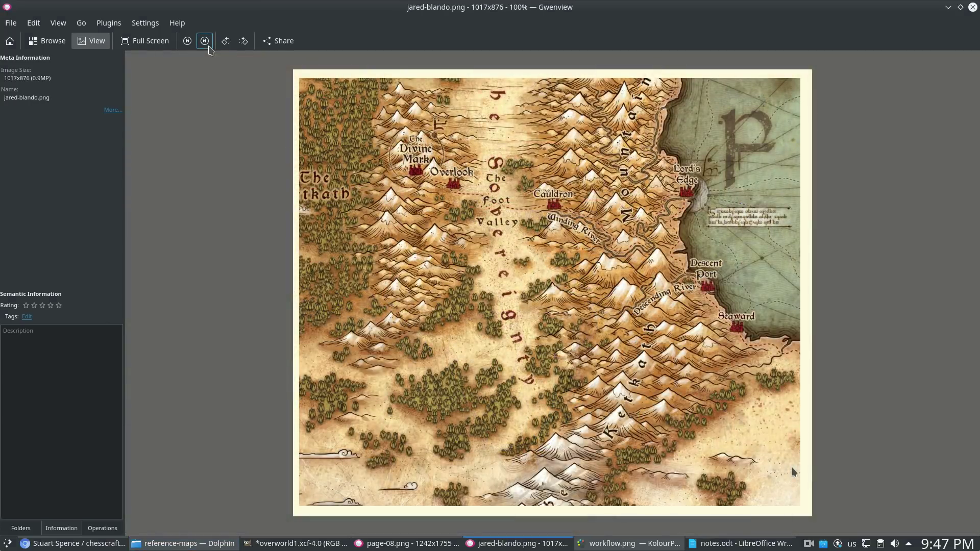
click(208, 47)
click(208, 47)
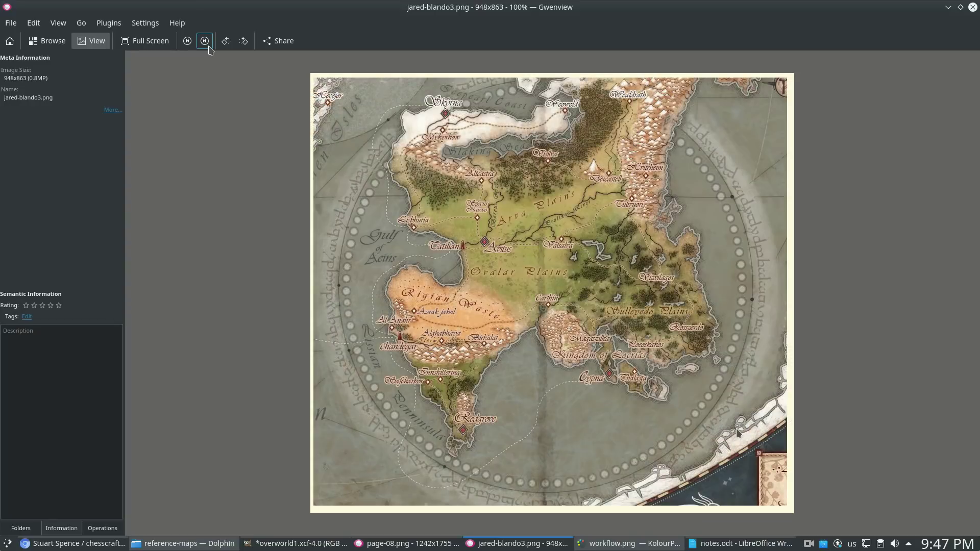
click(208, 47)
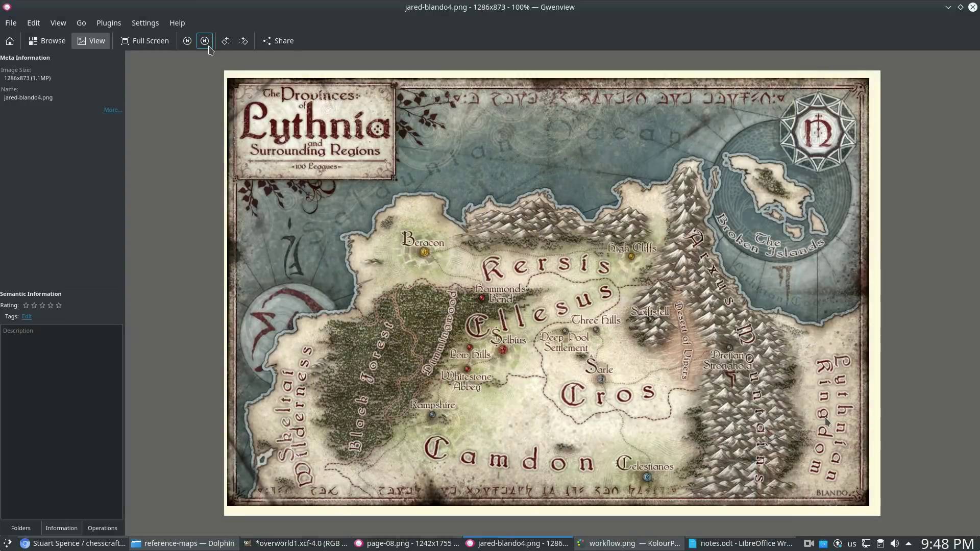
click(208, 47)
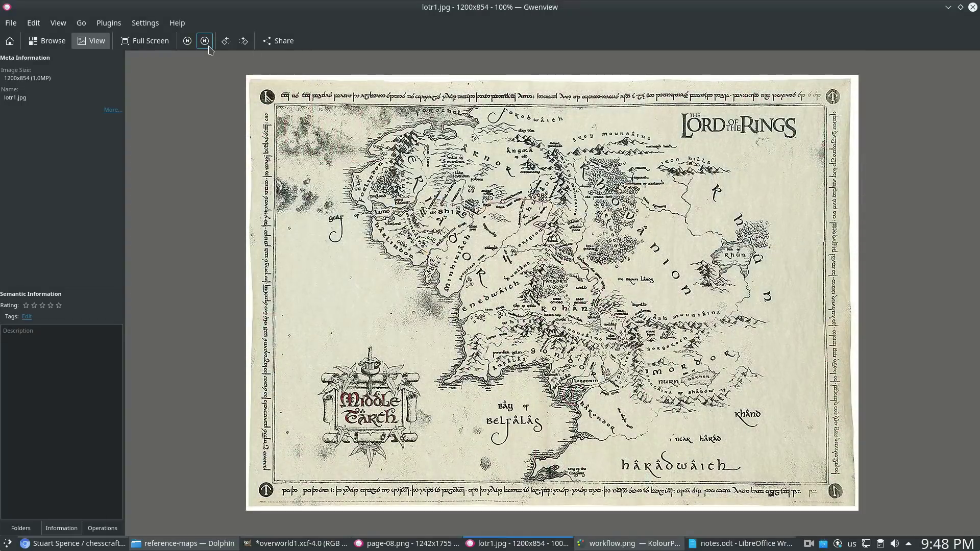
click(208, 47)
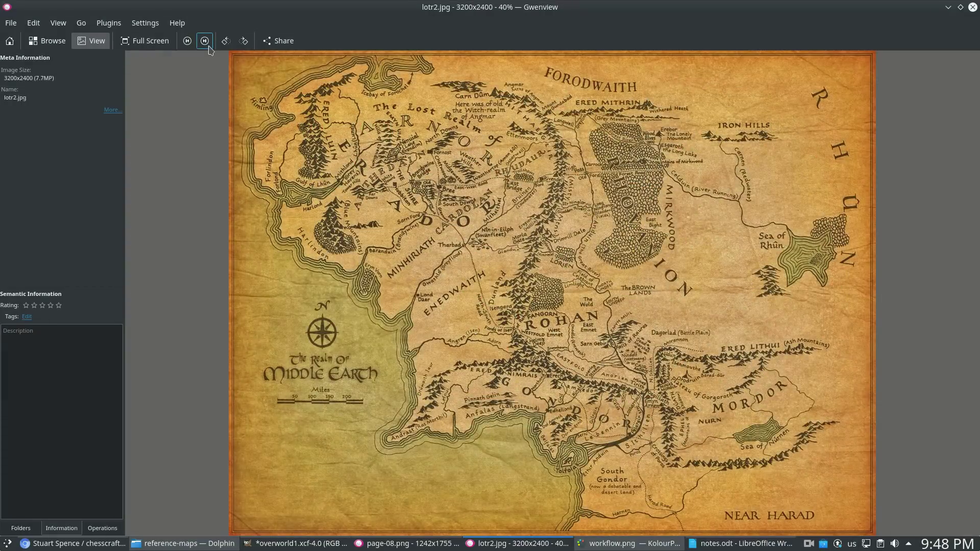
click(208, 47)
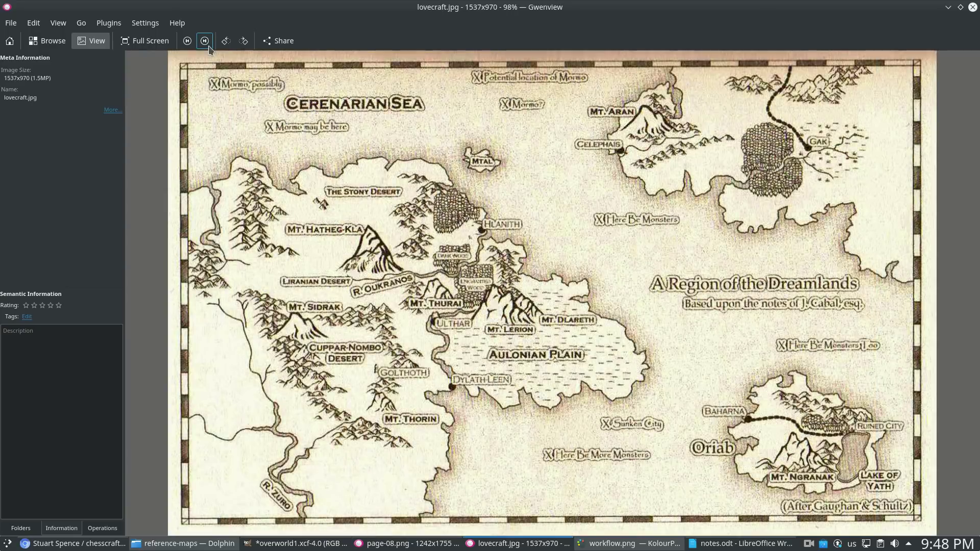
click(208, 47)
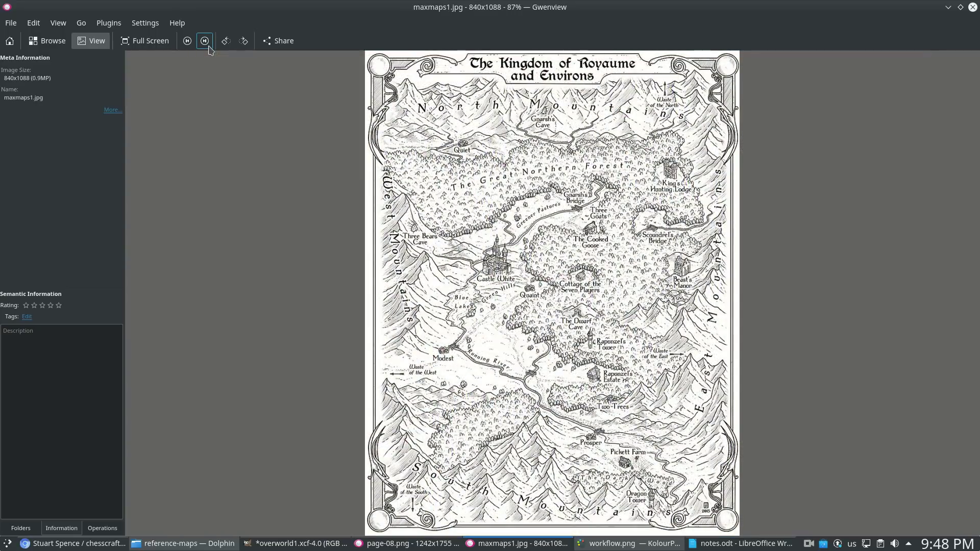
Step: Scroll down through the r/mapmaking feed in Chrome
key(alt+Tab)
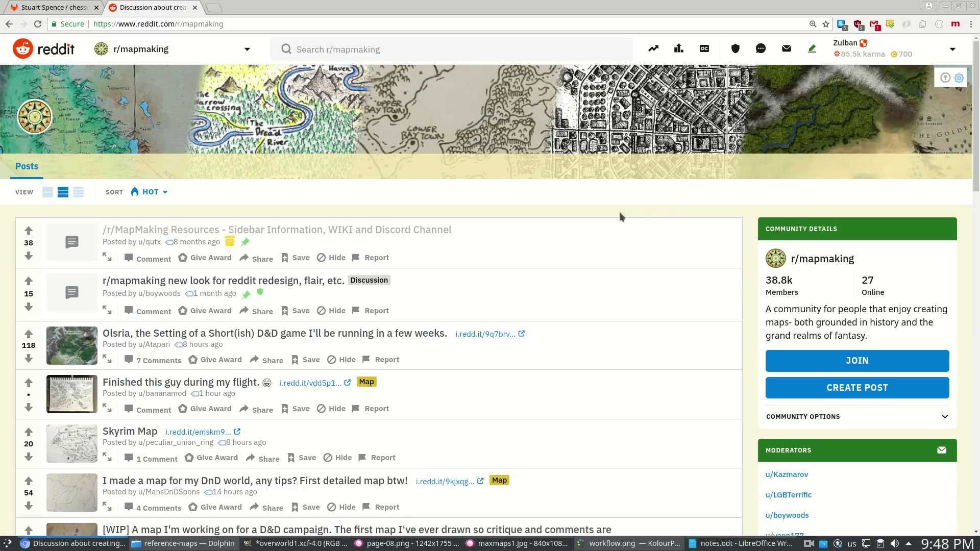
scroll(576, 284, down, 4)
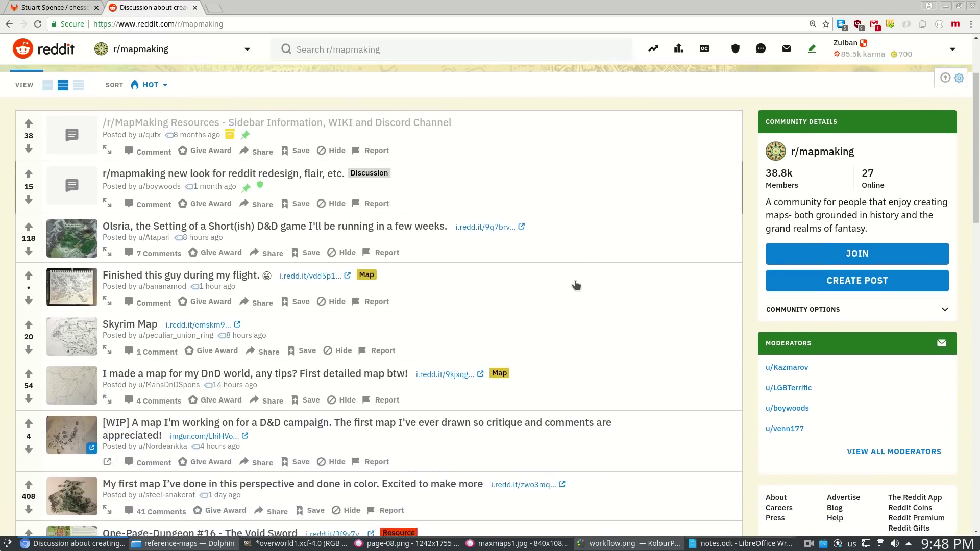
scroll(576, 284, down, 5)
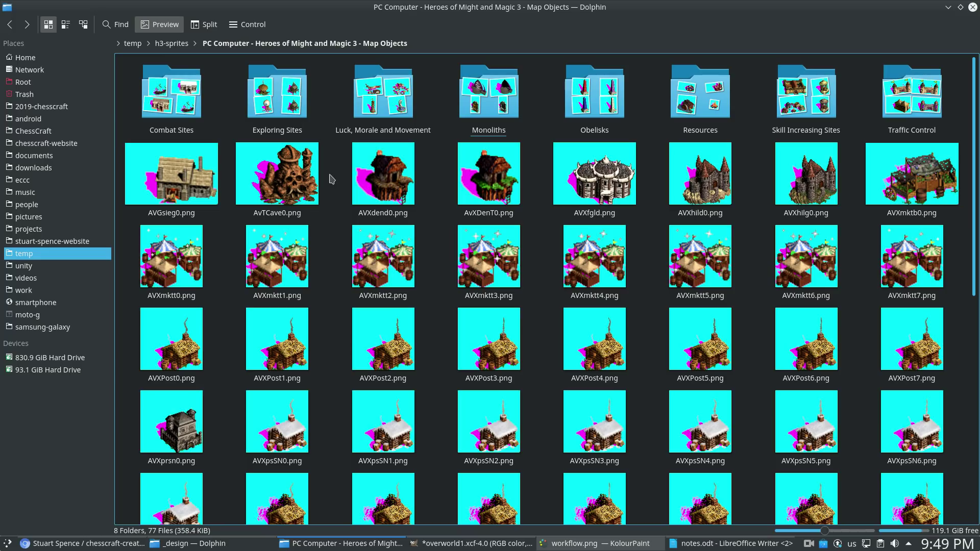
Step: Peek into the Obelisks folder, go back, and open Skill Increasing Sites instead
click(595, 94)
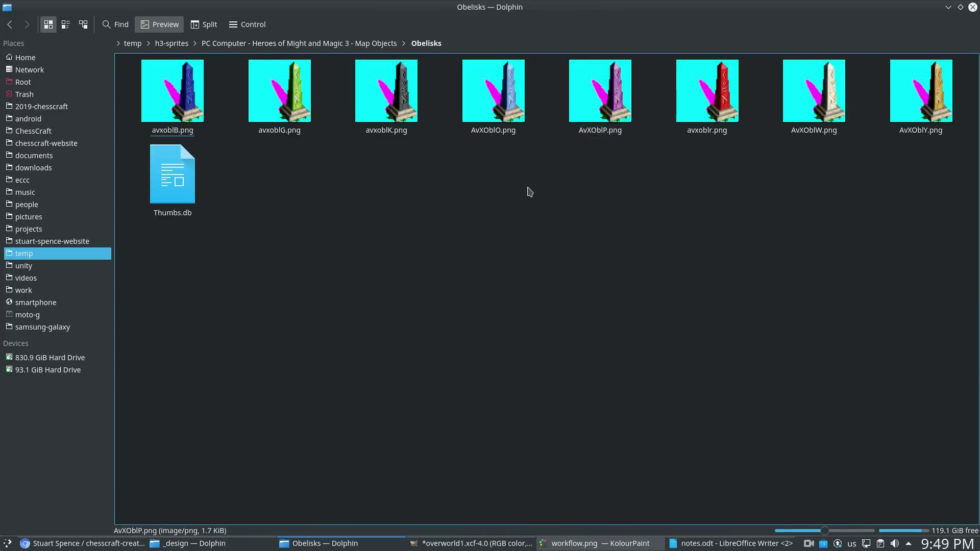
click(9, 24)
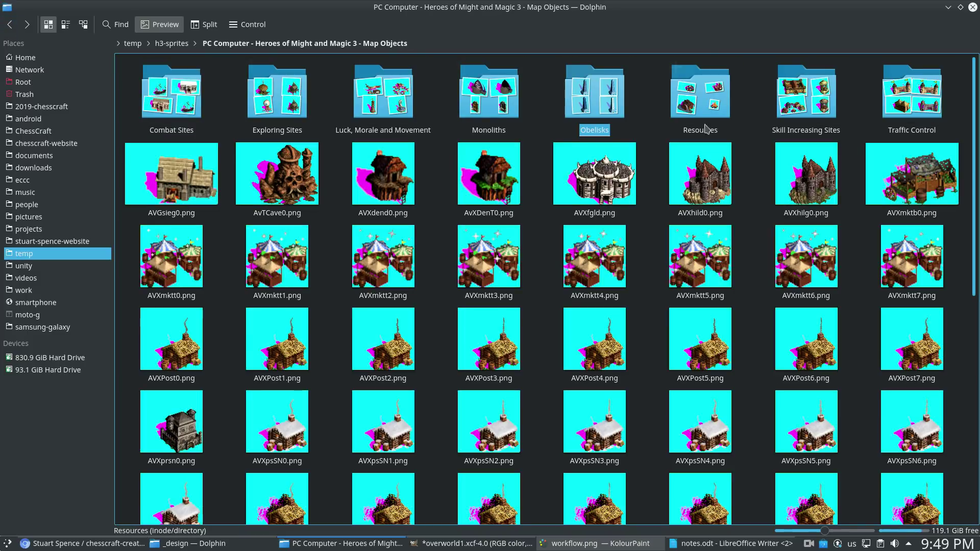
click(799, 102)
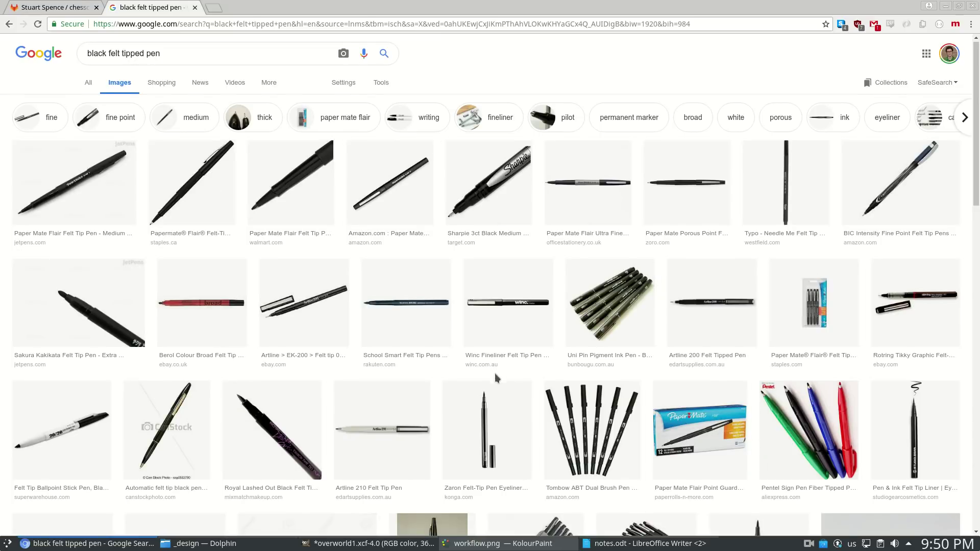
Step: Scroll through the 'black felt tipped pen' image results
scroll(496, 374, down, 6)
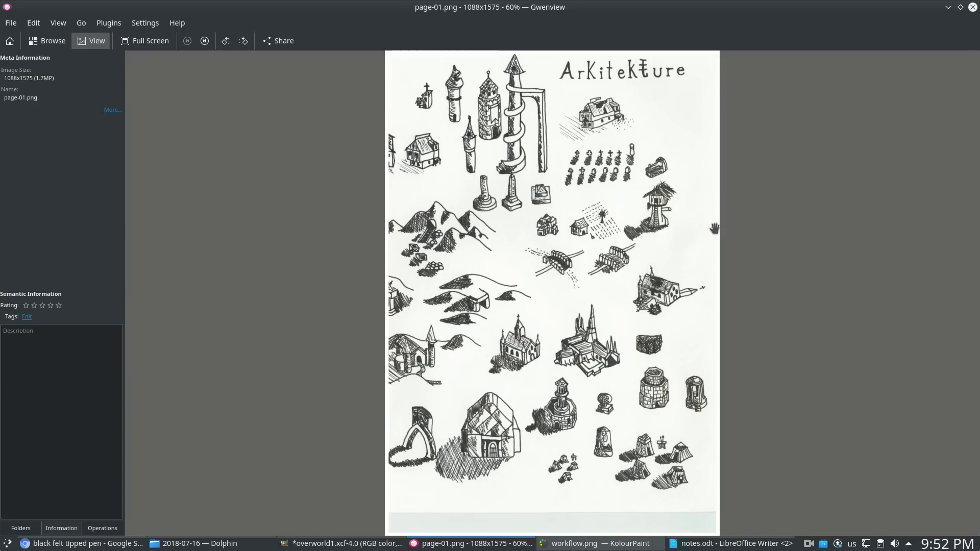
Step: Flip forward through the Plants, mountains, dunes and hills sketch pages
key(space)
key(space)
key(space)
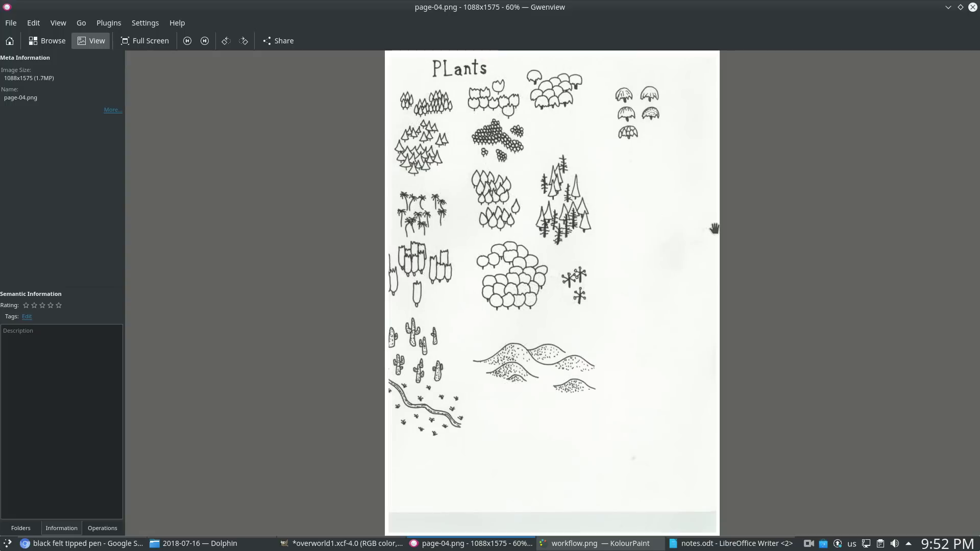
key(space)
key(space)
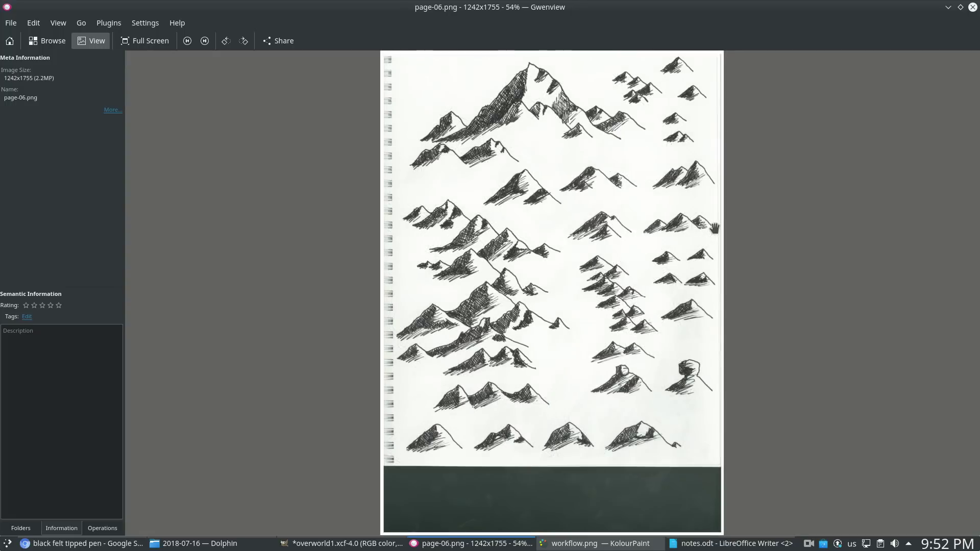
key(space)
key(space)
key(space)
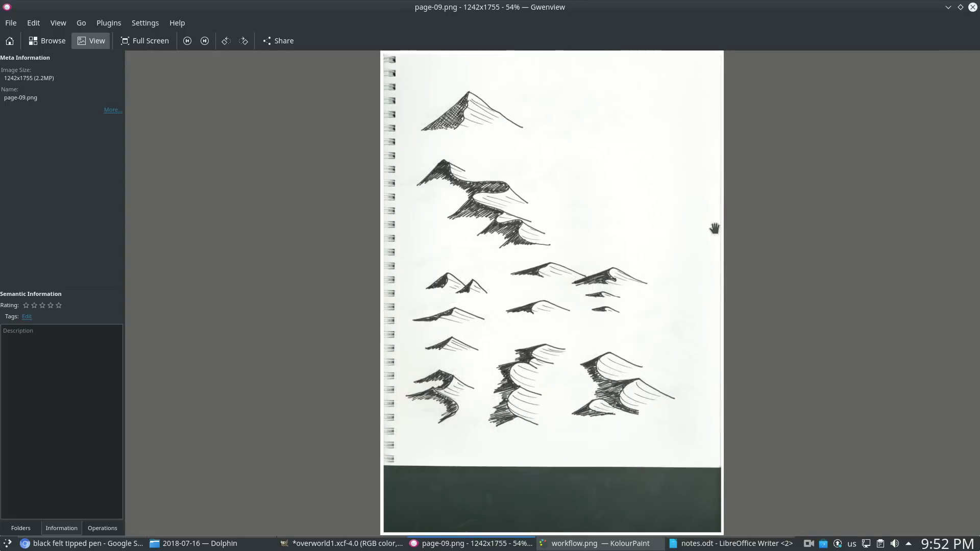
key(space)
key(space)
key(space)
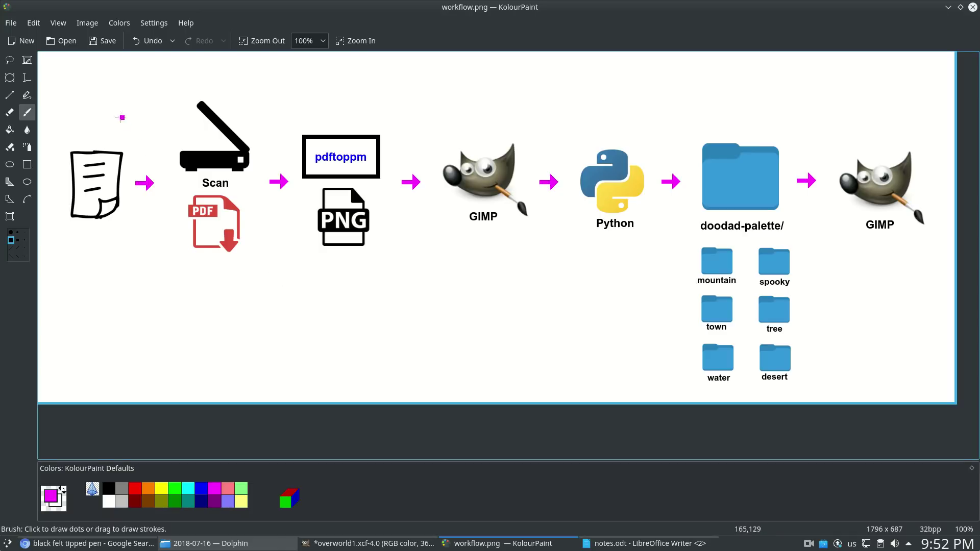
Step: Circle and undo magenta loops around the document, Scan/PDF, pdftoppm, GIMP and PNG icons in turn
mouse_move(102, 119)
mouse_down()
mouse_move(70, 249)
mouse_move(146, 204)
mouse_move(132, 119)
mouse_move(100, 115)
mouse_up()
key(ctrl+z)
mouse_move(239, 87)
mouse_down()
mouse_move(195, 100)
mouse_move(170, 258)
mouse_move(227, 262)
mouse_move(242, 100)
mouse_up()
key(ctrl+z)
mouse_move(372, 94)
mouse_down()
mouse_move(313, 116)
mouse_move(282, 198)
mouse_move(316, 245)
mouse_move(369, 206)
mouse_move(388, 127)
mouse_move(382, 108)
mouse_up()
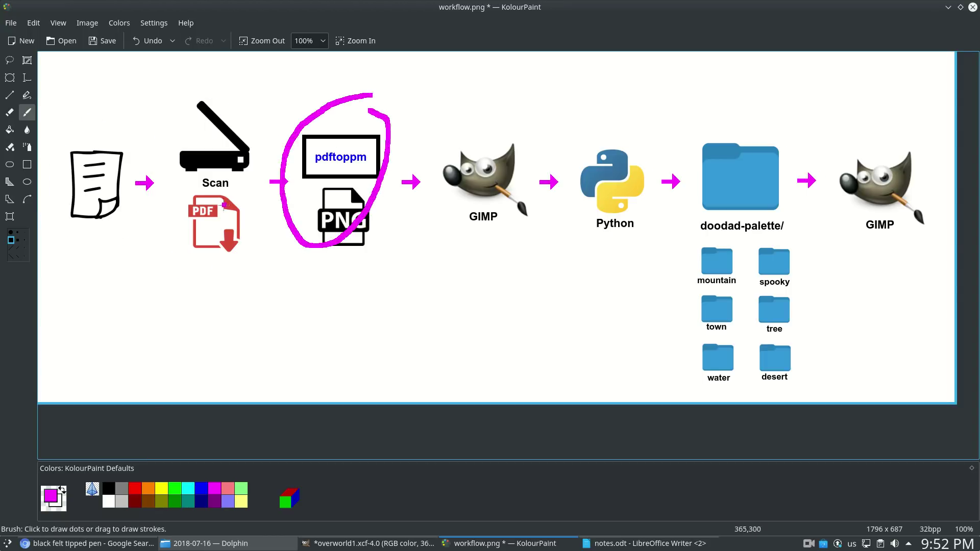
key(ctrl+z)
drag(219, 202, 240, 214)
right_click(239, 214)
mouse_move(376, 135)
mouse_down()
mouse_move(352, 108)
mouse_move(286, 215)
mouse_move(357, 257)
mouse_move(385, 149)
mouse_move(366, 113)
mouse_up()
key(ctrl+z)
mouse_move(526, 120)
mouse_down()
mouse_move(481, 117)
mouse_move(426, 164)
mouse_move(466, 242)
mouse_move(525, 199)
mouse_move(521, 127)
mouse_up()
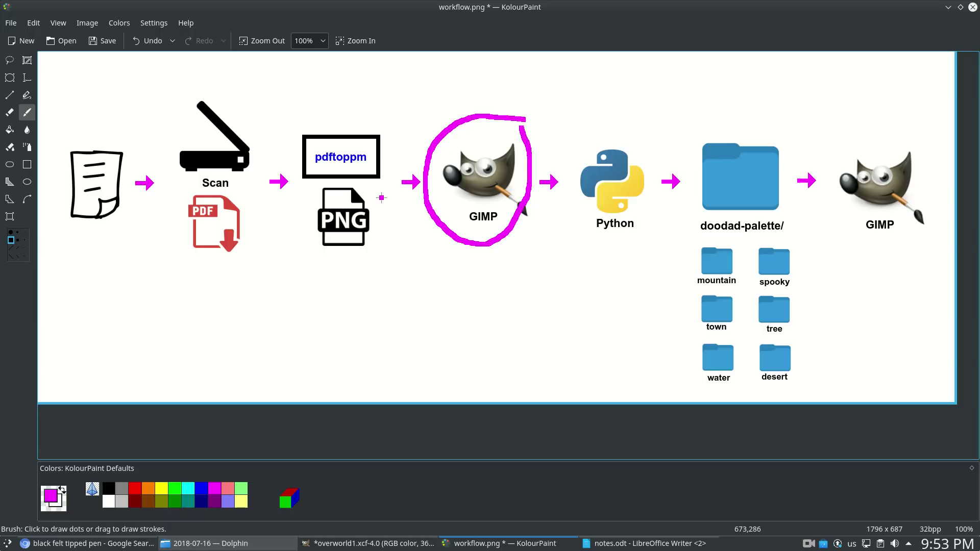
key(ctrl+z)
mouse_move(376, 191)
mouse_down()
mouse_move(368, 181)
mouse_move(338, 252)
mouse_move(373, 192)
mouse_up()
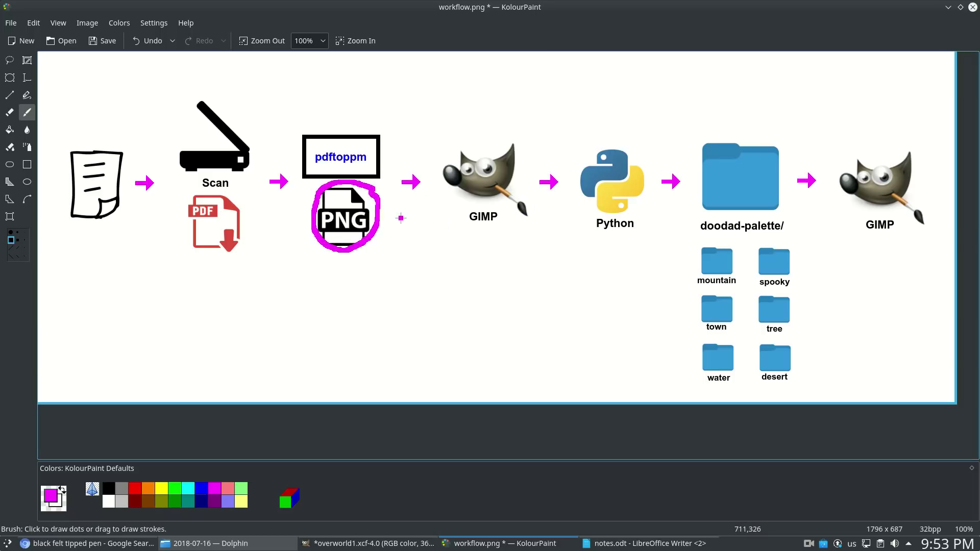
key(ctrl+z)
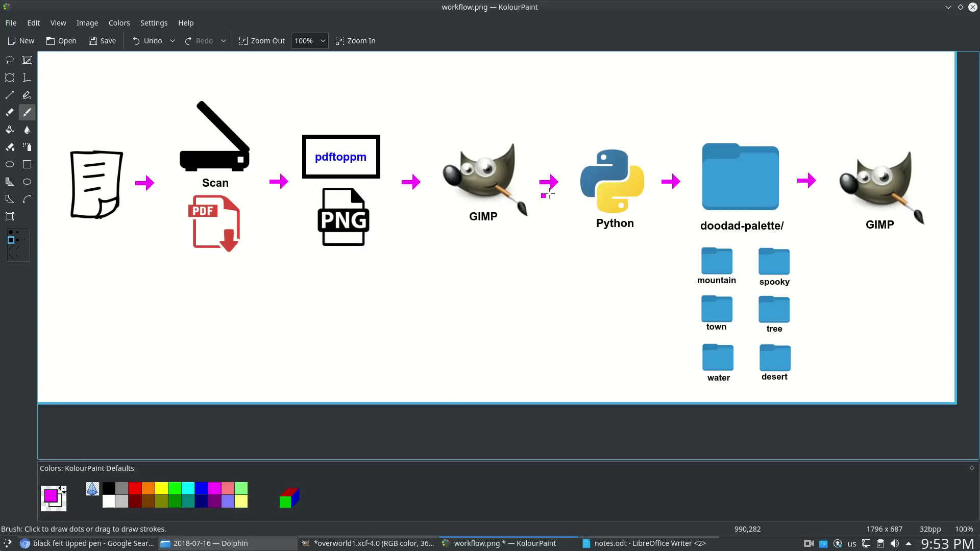
Step: Loop GIMP, Python, doodad-palette, mountain and right GIMP steps in turn, ending circled on Scan and PDF
mouse_move(531, 136)
mouse_down()
mouse_move(469, 155)
mouse_move(516, 140)
mouse_up()
key(ctrl+z)
mouse_move(647, 128)
mouse_down()
mouse_move(580, 148)
mouse_move(584, 227)
mouse_move(639, 214)
mouse_move(644, 134)
mouse_up()
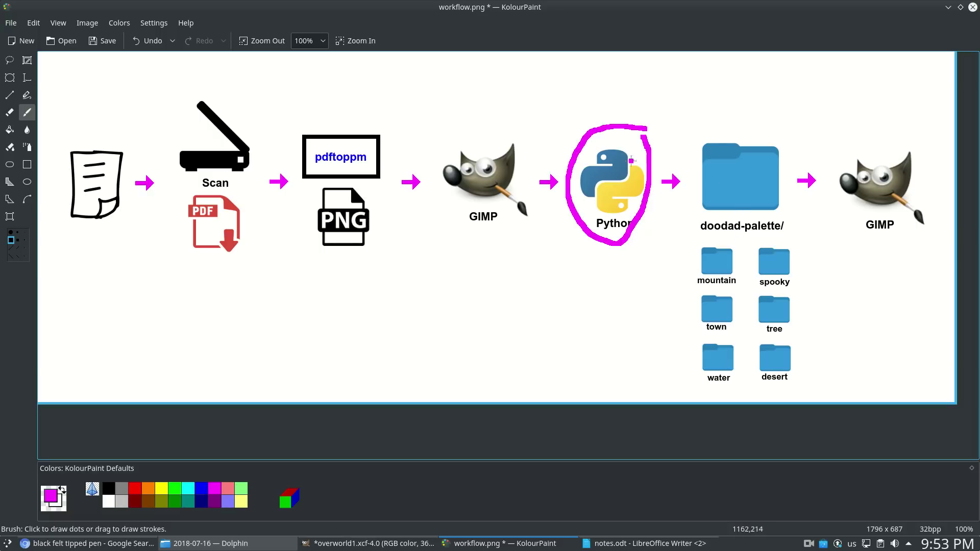
key(ctrl+z)
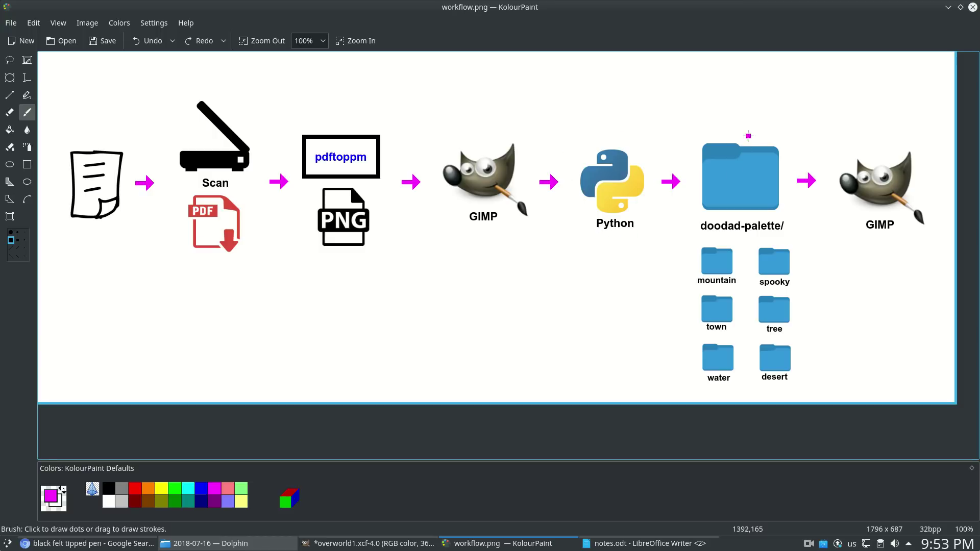
mouse_move(732, 126)
mouse_down()
mouse_move(686, 163)
mouse_move(674, 278)
mouse_move(683, 367)
mouse_move(745, 397)
mouse_move(789, 358)
mouse_move(794, 182)
mouse_move(776, 136)
mouse_move(722, 129)
mouse_up()
key(ctrl+z)
mouse_move(727, 235)
mouse_down()
mouse_move(694, 245)
mouse_move(692, 279)
mouse_move(723, 291)
mouse_move(745, 270)
mouse_move(738, 238)
mouse_move(702, 248)
mouse_up()
key(ctrl+z)
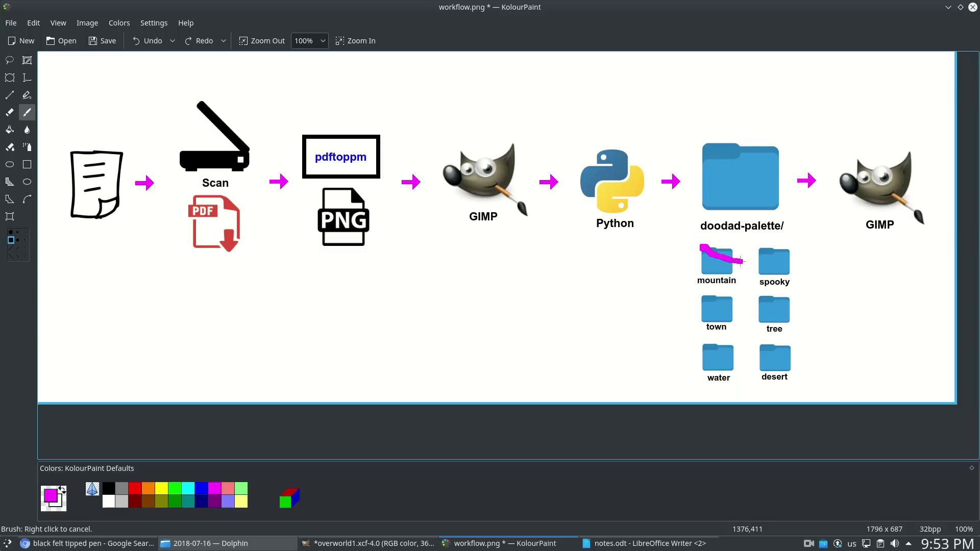
right_click(740, 261)
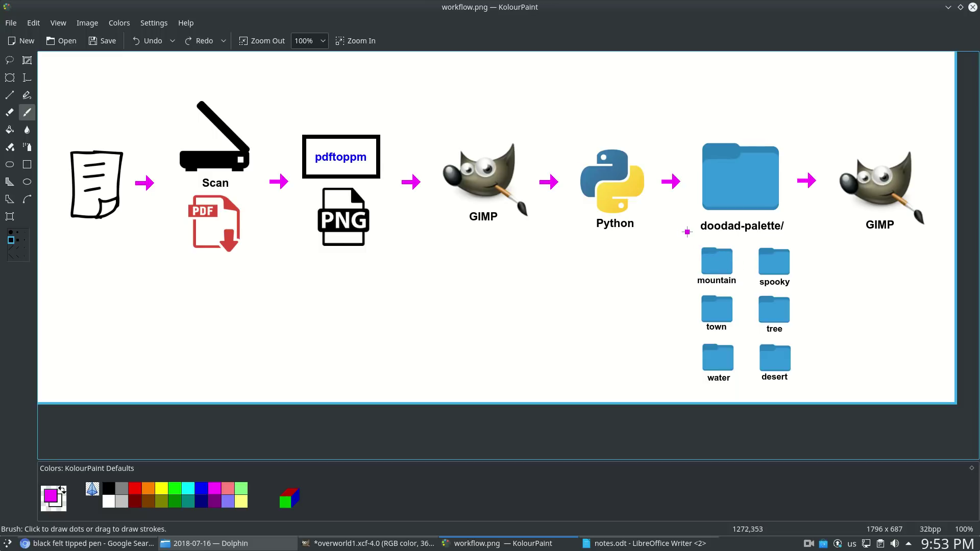
mouse_move(794, 122)
mouse_down()
mouse_move(674, 261)
mouse_move(735, 407)
mouse_move(799, 250)
mouse_move(774, 140)
mouse_up()
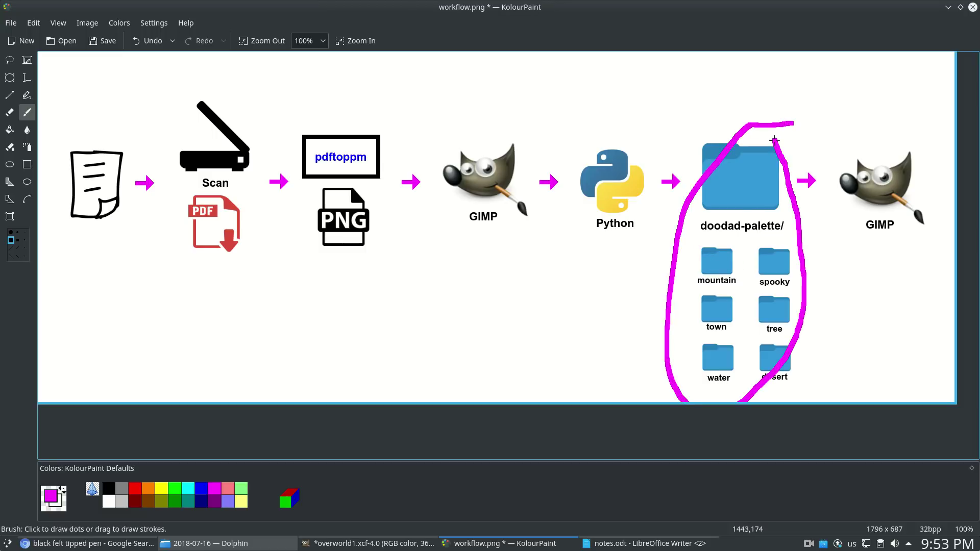
key(ctrl+z)
mouse_move(908, 128)
mouse_down()
mouse_move(862, 124)
mouse_move(906, 232)
mouse_move(901, 131)
mouse_up()
key(ctrl+z)
mouse_move(259, 95)
mouse_down()
mouse_move(176, 113)
mouse_move(159, 223)
mouse_move(221, 274)
mouse_move(267, 205)
mouse_move(272, 117)
mouse_move(258, 92)
mouse_up()
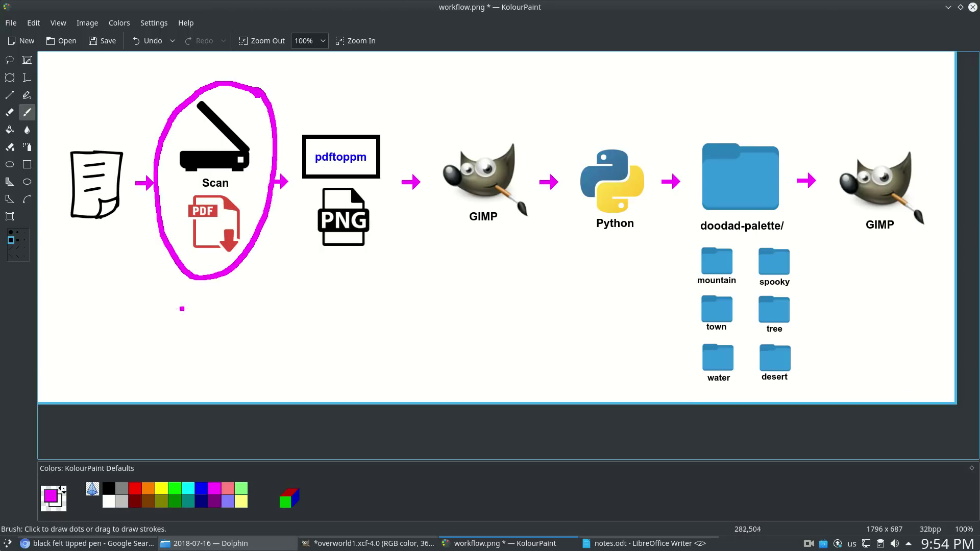
Step: Remove the Scan loop, then write 600 beneath the Scan step and erase it again
key(ctrl+z)
drag(188, 295, 149, 335)
mouse_move(227, 300)
mouse_down()
mouse_move(209, 348)
mouse_move(236, 306)
mouse_move(289, 344)
mouse_move(292, 309)
mouse_up()
key(ctrl+z)
key(ctrl+z)
key(ctrl+z)
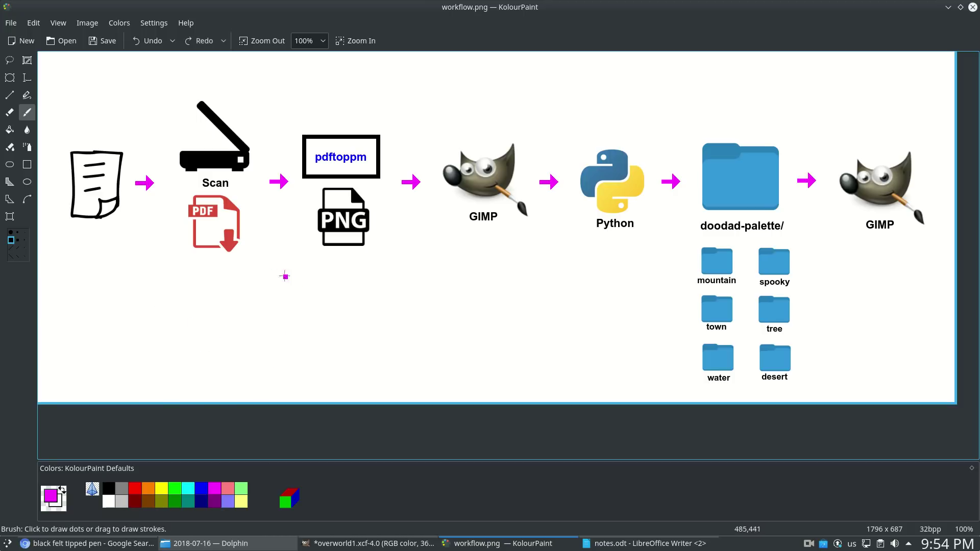
Step: Circle the pdftoppm box and highlight the pdftoppm command in the Yakuake terminal
mouse_move(371, 145)
mouse_down()
mouse_move(313, 145)
mouse_move(315, 171)
mouse_move(355, 178)
mouse_move(365, 147)
mouse_up()
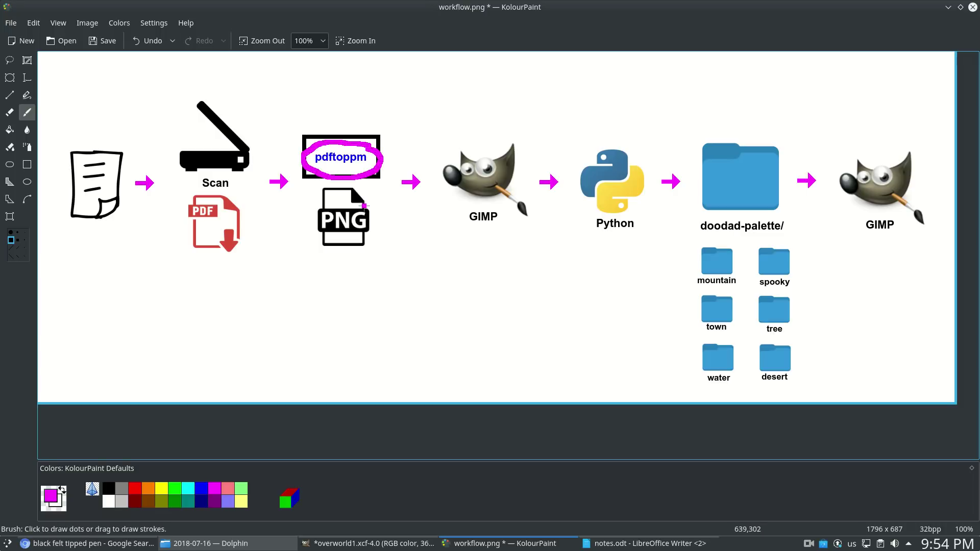
key(F12)
drag(332, 9, 649, 8)
click(427, 66)
drag(272, 43, 729, 43)
click(385, 48)
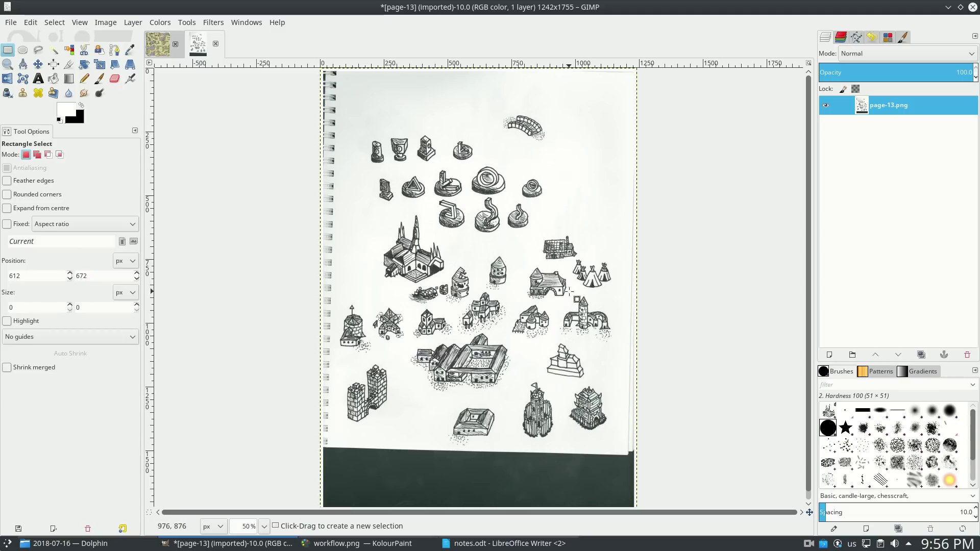
Step: Add a white, fully opaque layer mask to the page-13.png layer
right_click(894, 109)
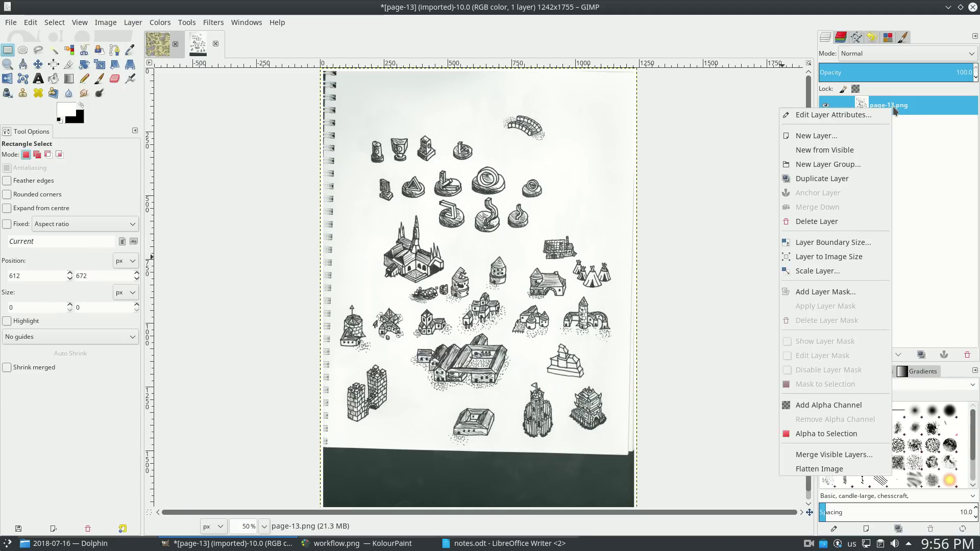
click(839, 291)
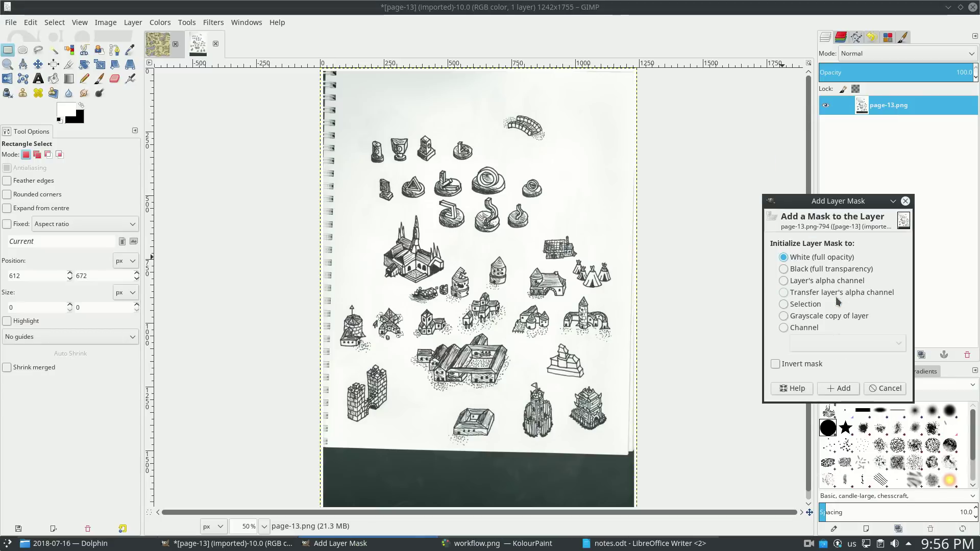
click(844, 390)
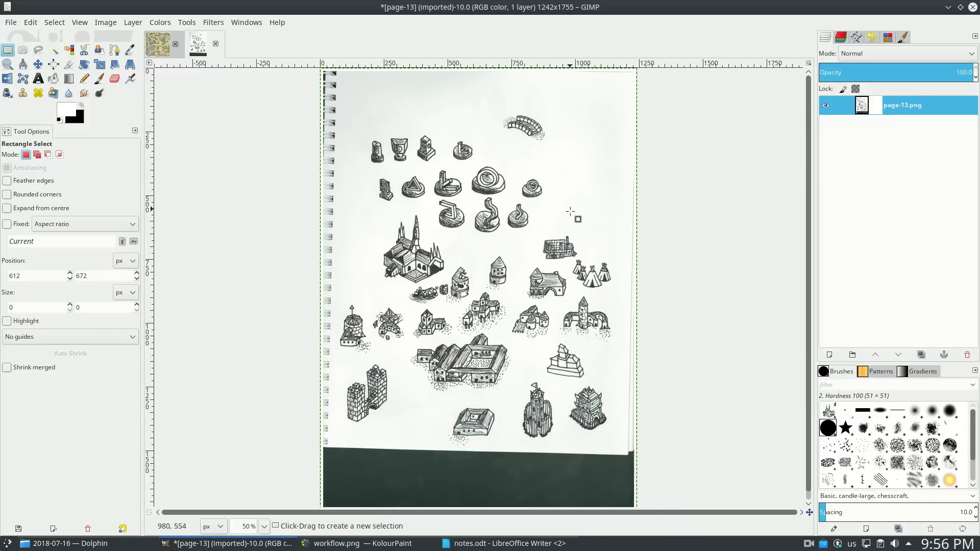
ctrl+scroll(592, 230, up, 1)
ctrl+scroll(611, 239, up, 3)
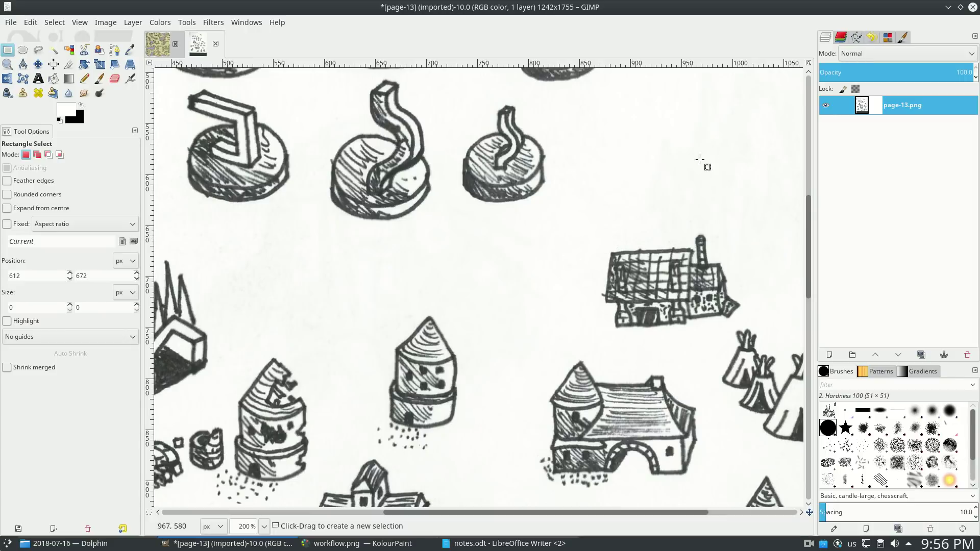
scroll(712, 190, down, 4)
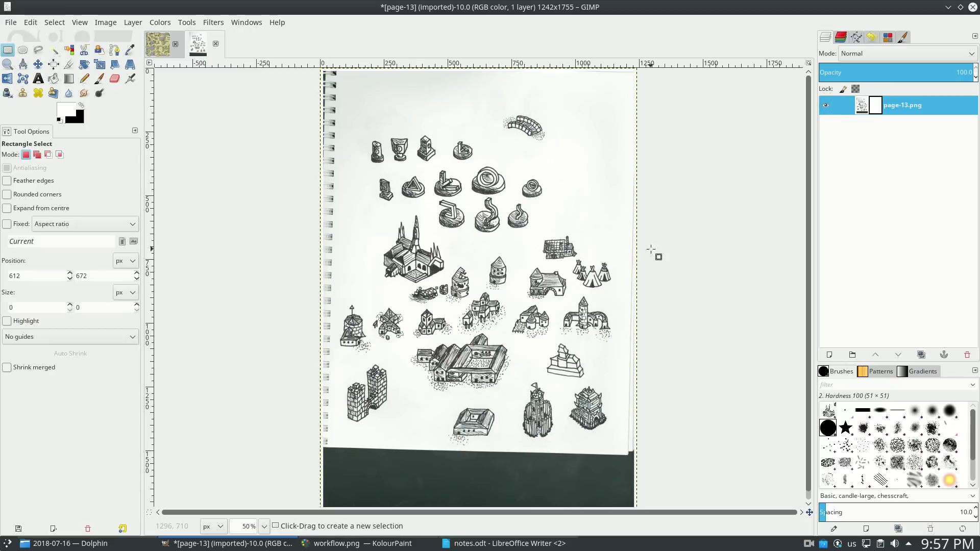
Step: Copy the whole page and paste it, anchoring the copy into the layer mask
key(ctrl+a)
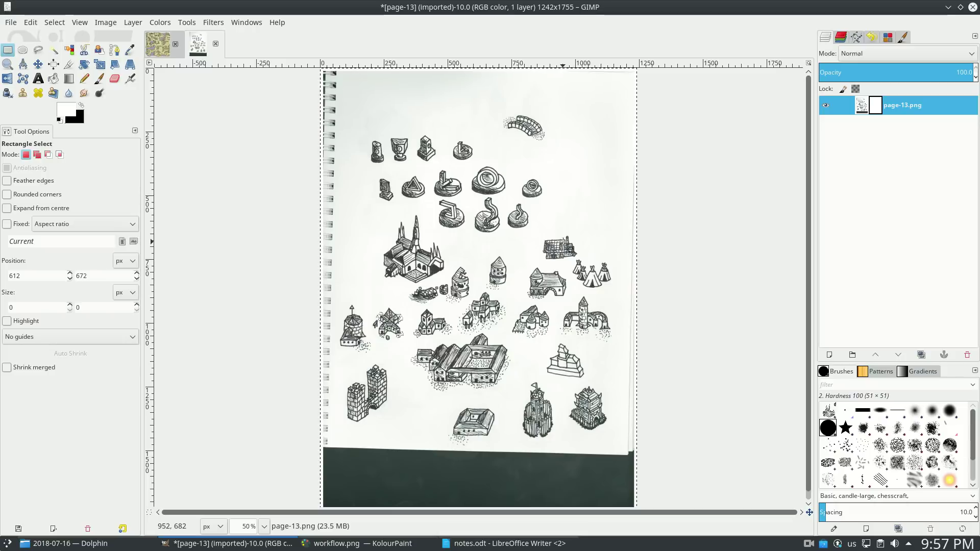
key(ctrl+c)
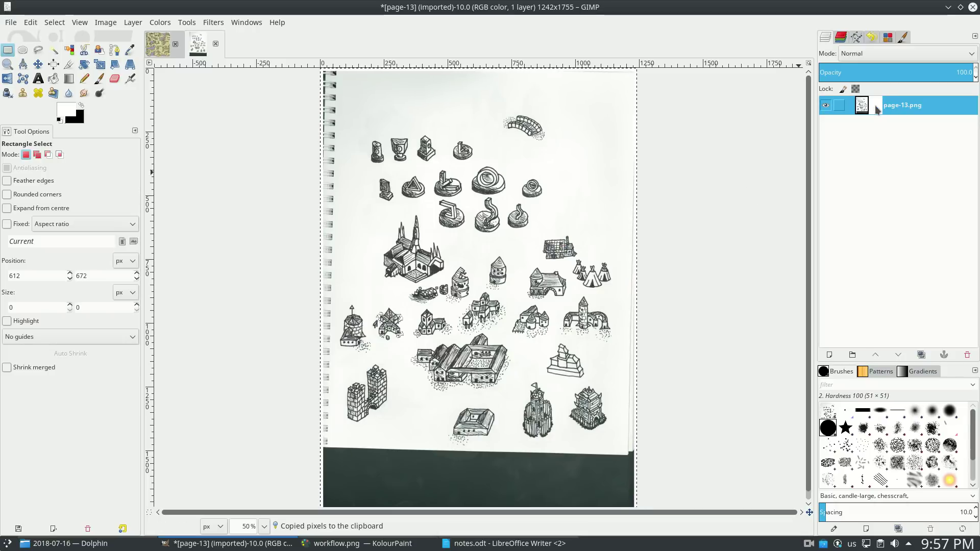
key(ctrl+v)
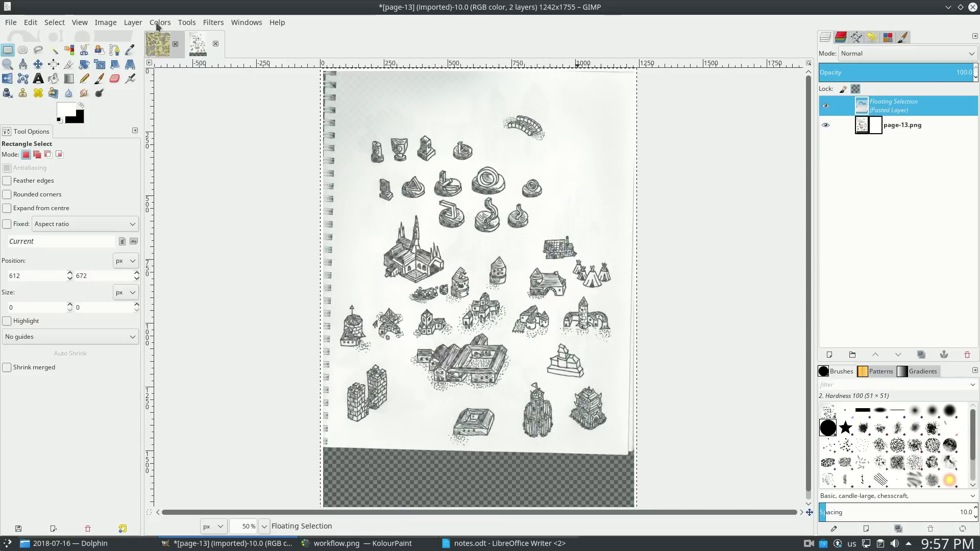
click(133, 21)
click(161, 95)
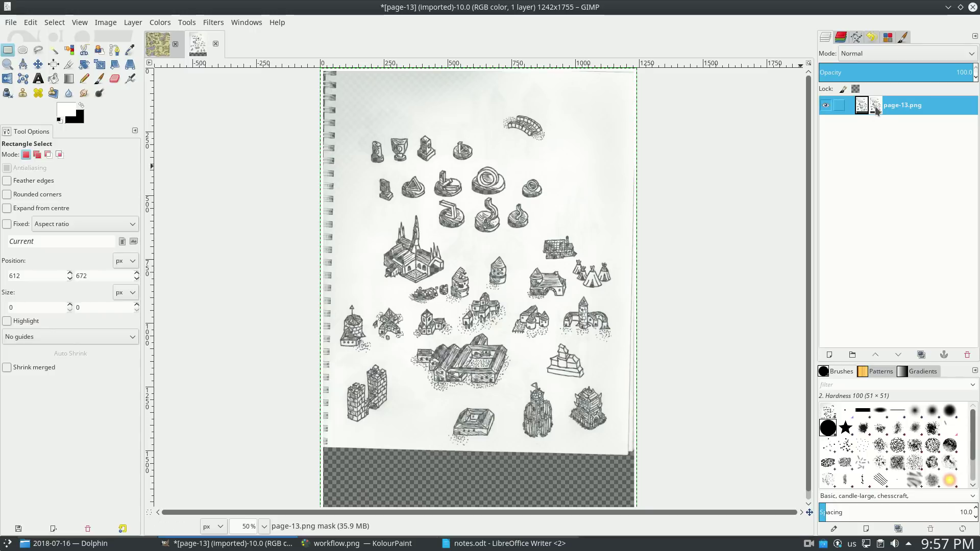
Step: Invert the layer mask so the paper turns transparent, zooming to check the drawings
click(160, 22)
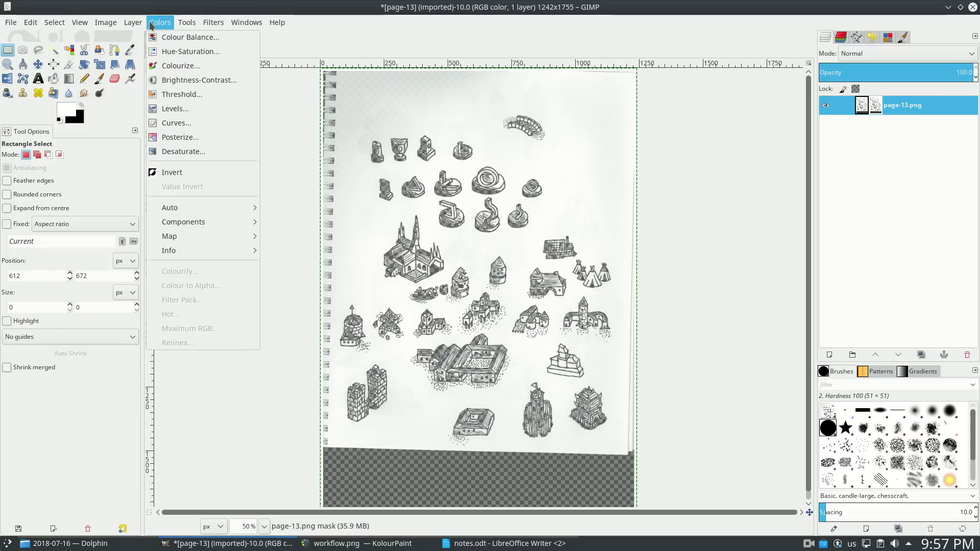
click(189, 171)
key(1)
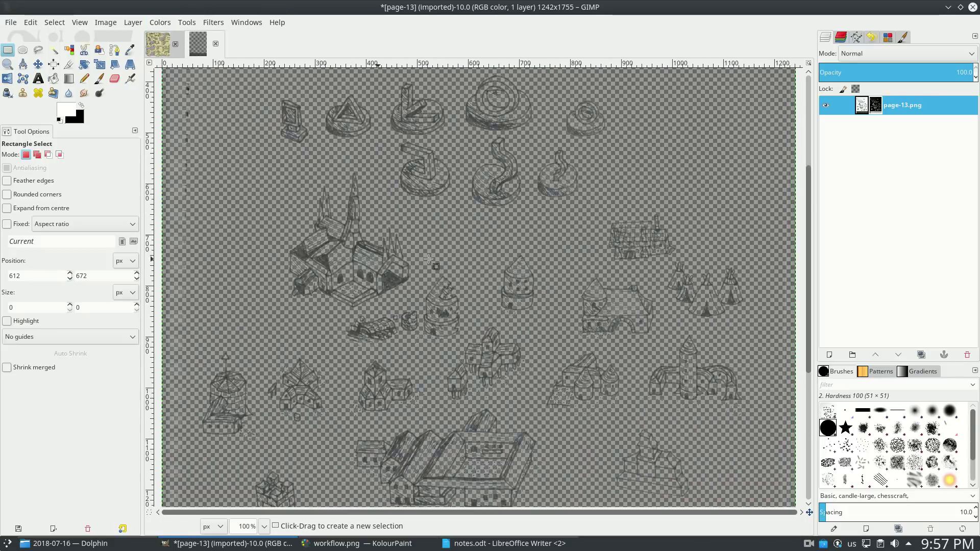
key(plus)
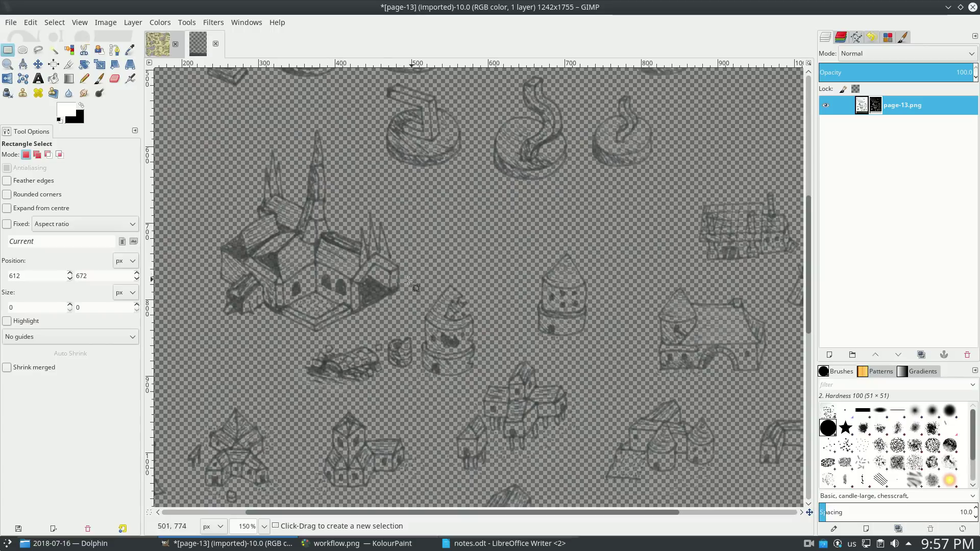
key(minus)
key(minus)
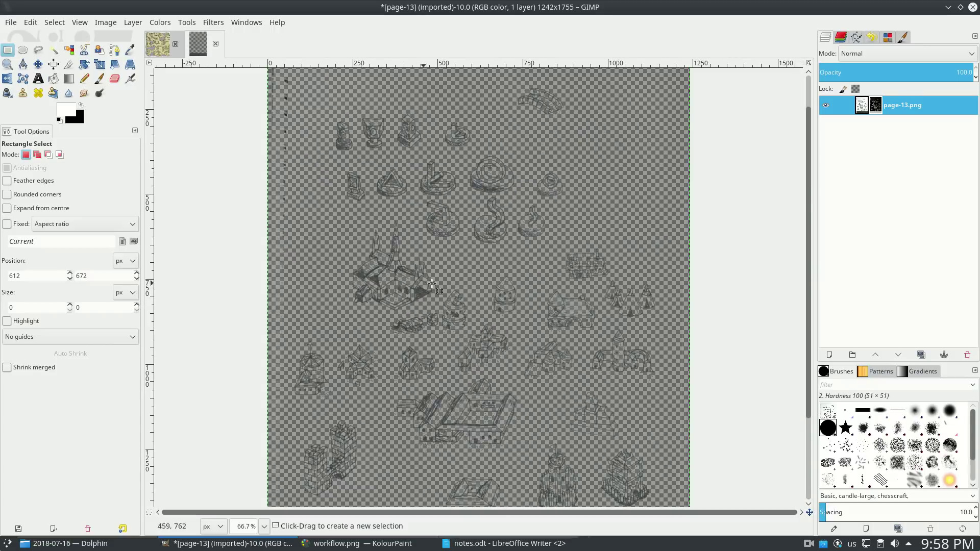
Step: On the layer itself, apply Brightness -127 and Contrast 127 to darken the ink
click(862, 107)
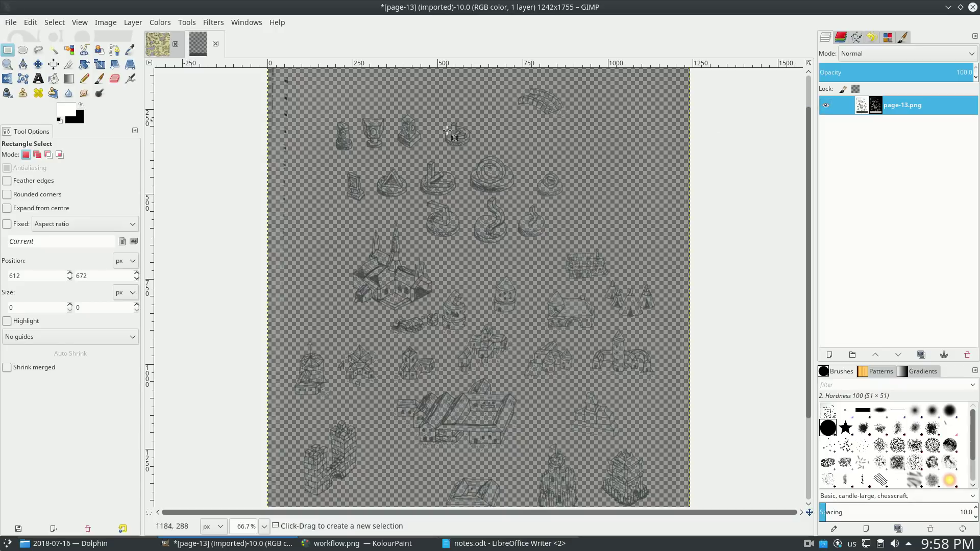
click(170, 24)
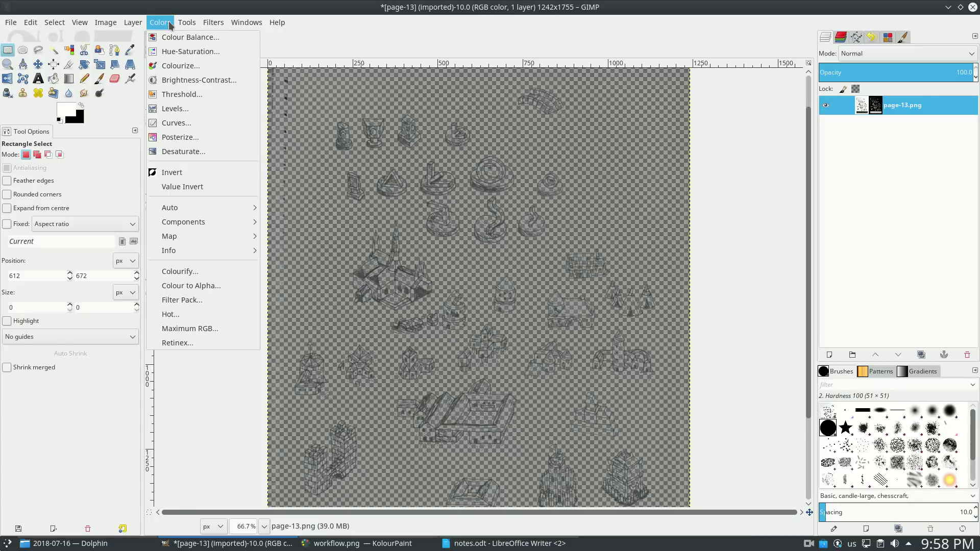
click(187, 80)
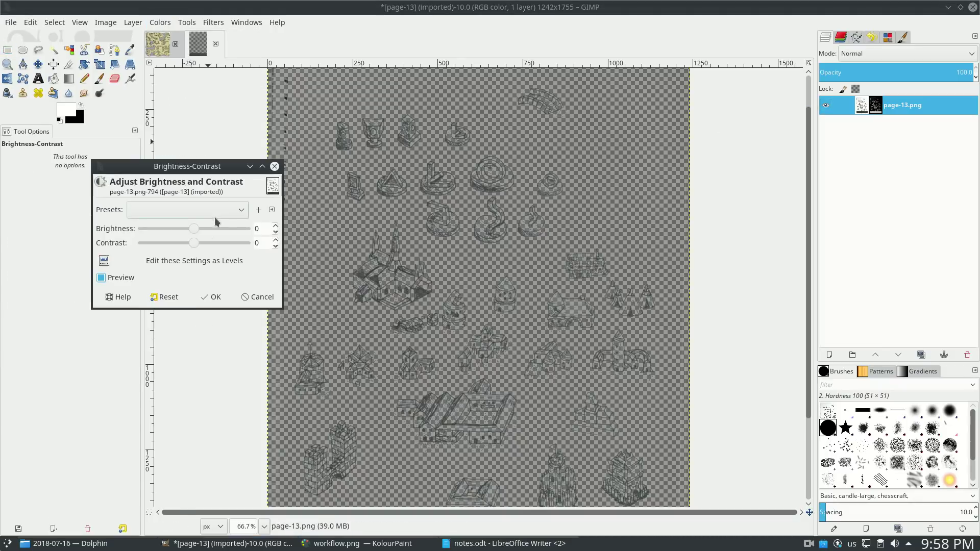
drag(197, 234, 269, 249)
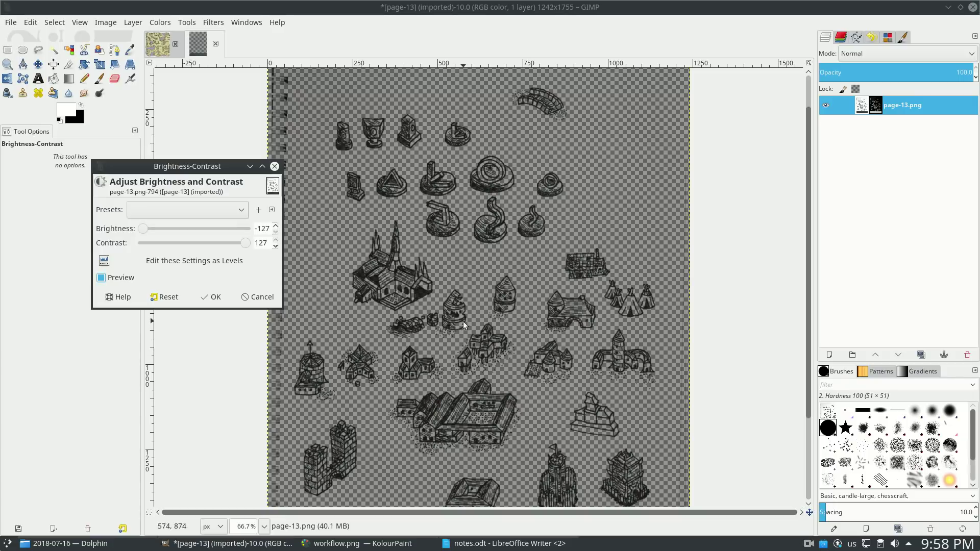
click(212, 297)
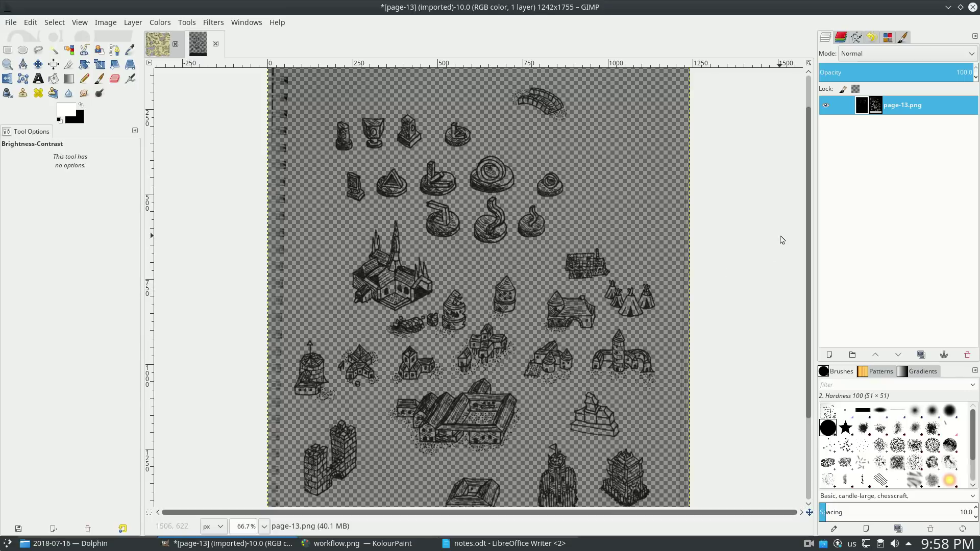
Step: Apply the layer mask, then cut the round tower out into its own new image
right_click(906, 105)
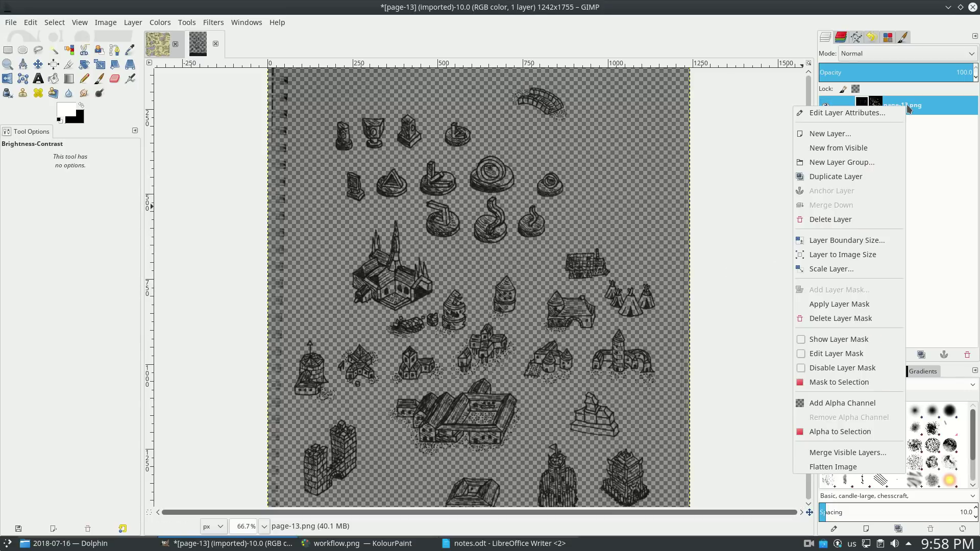
click(857, 304)
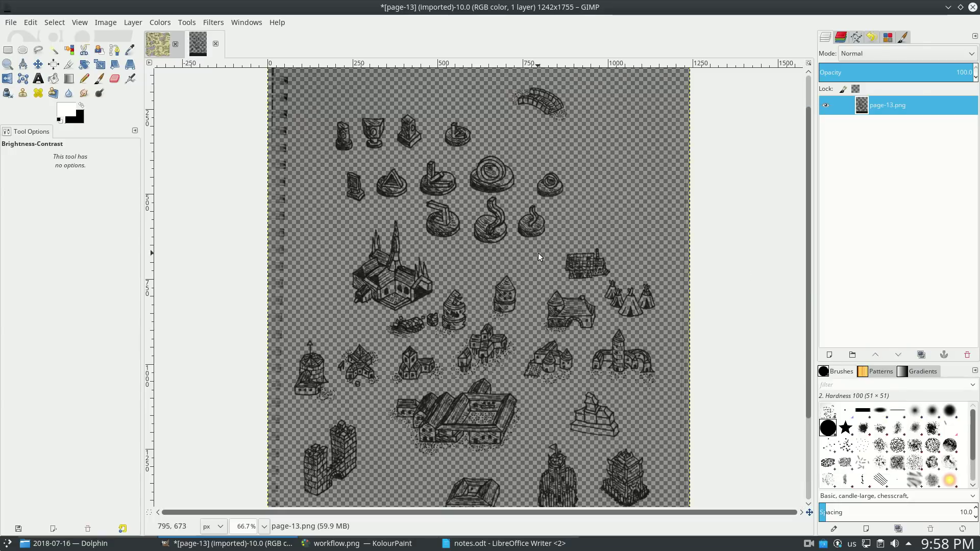
key(plus)
key(plus)
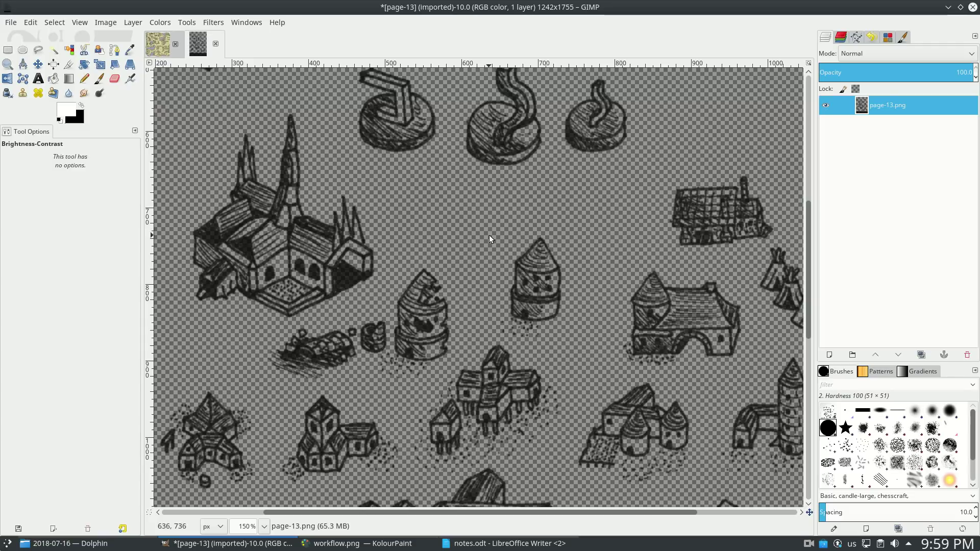
key(r)
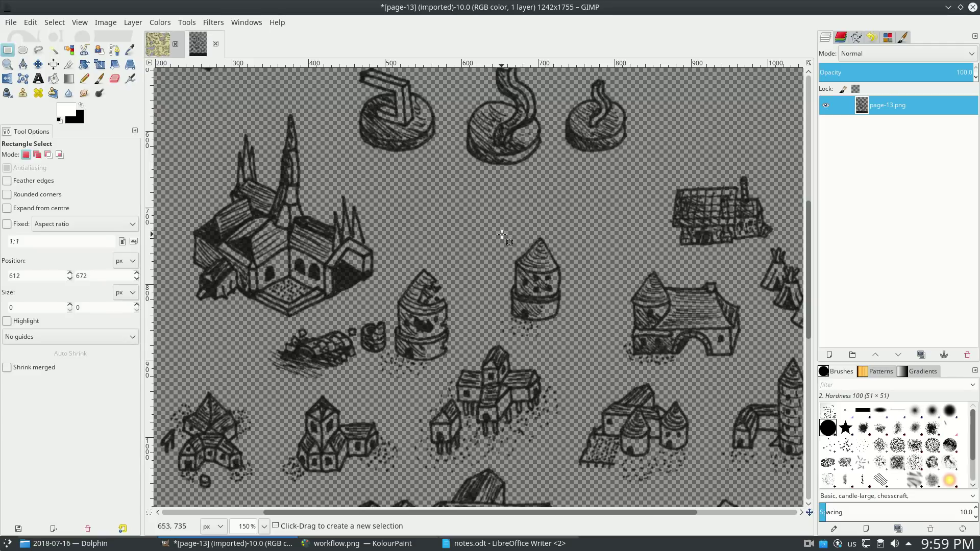
drag(508, 242, 565, 338)
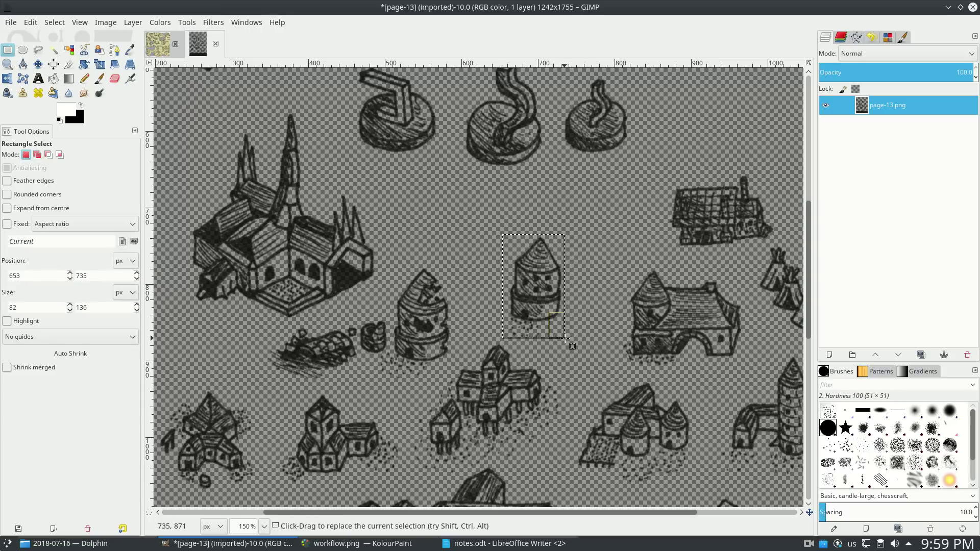
key(ctrl+x)
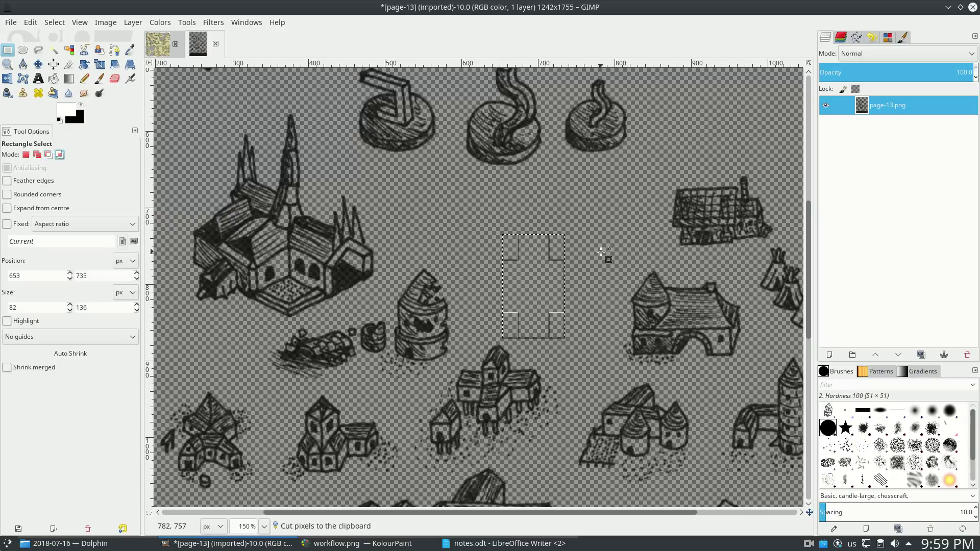
key(ctrl+shift+v)
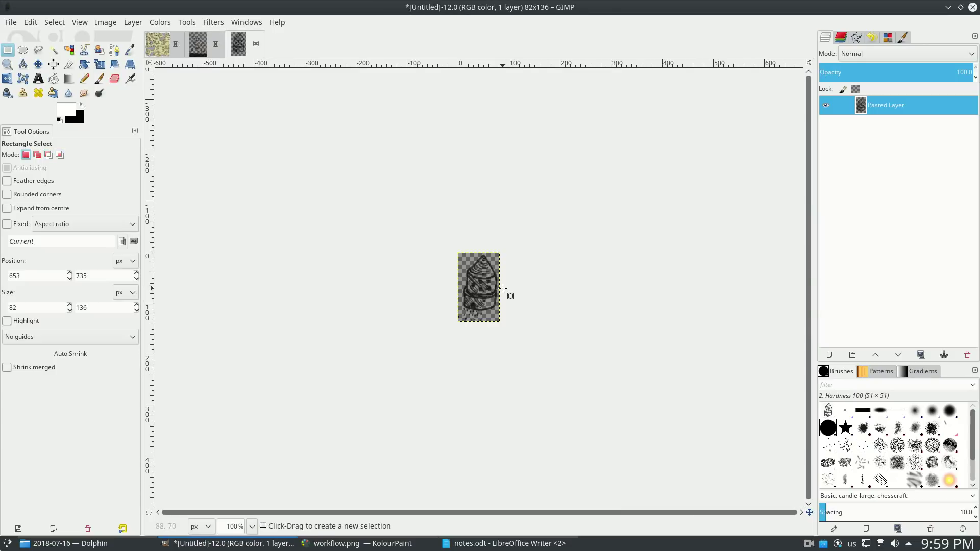
Step: Select the central house drawing, paste it as a second new image, and switch to it
key(ctrl+shift+Tab)
scroll(490, 255, down, 5)
scroll(490, 255, left, 3)
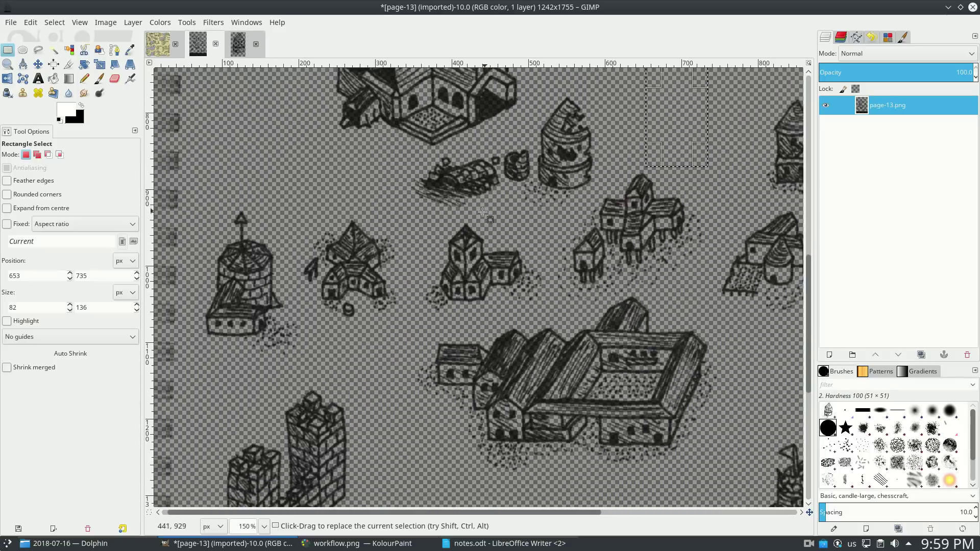
drag(424, 220, 545, 312)
key(ctrl+c)
key(ctrl+shift+v)
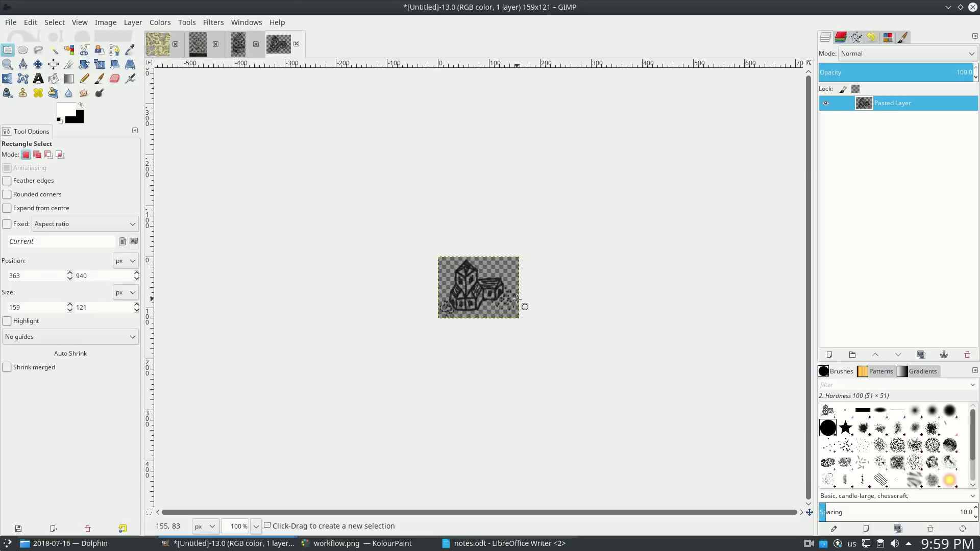
click(199, 45)
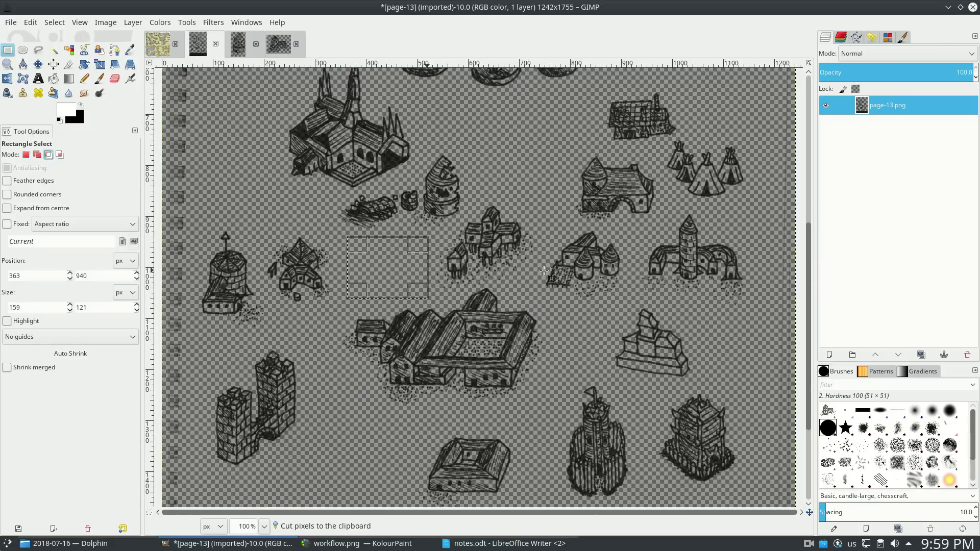
scroll(510, 276, up, 5)
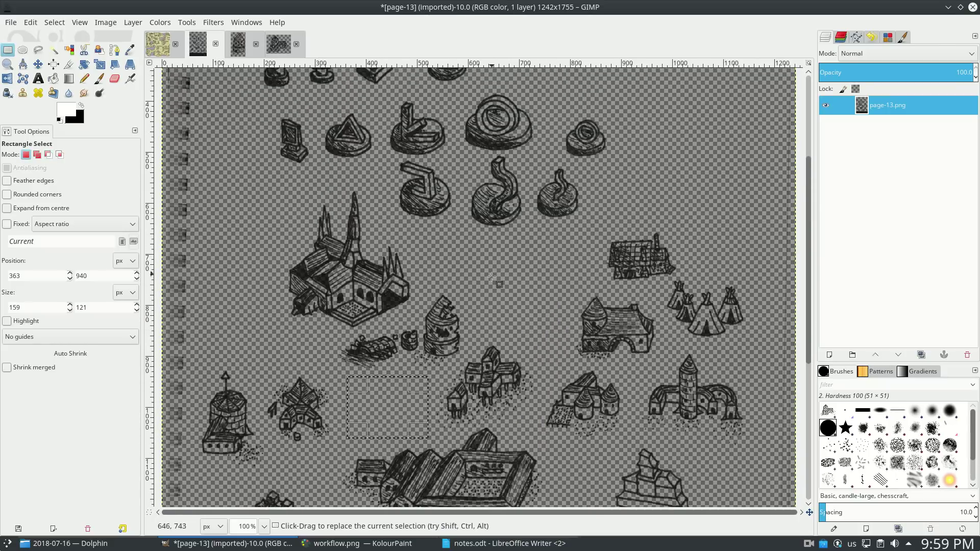
key(alt+4)
click(10, 22)
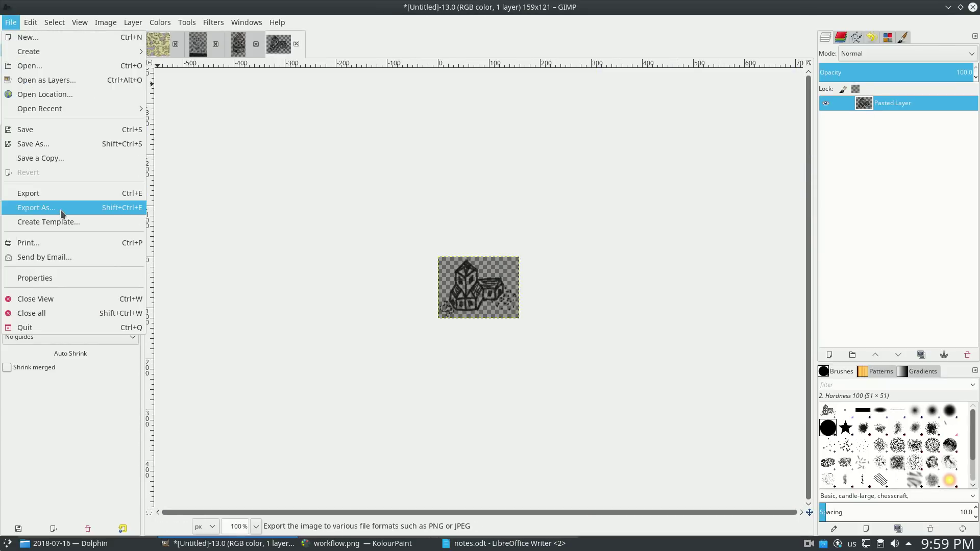
Step: Start exporting the house image with Export As into the tree folder
click(60, 209)
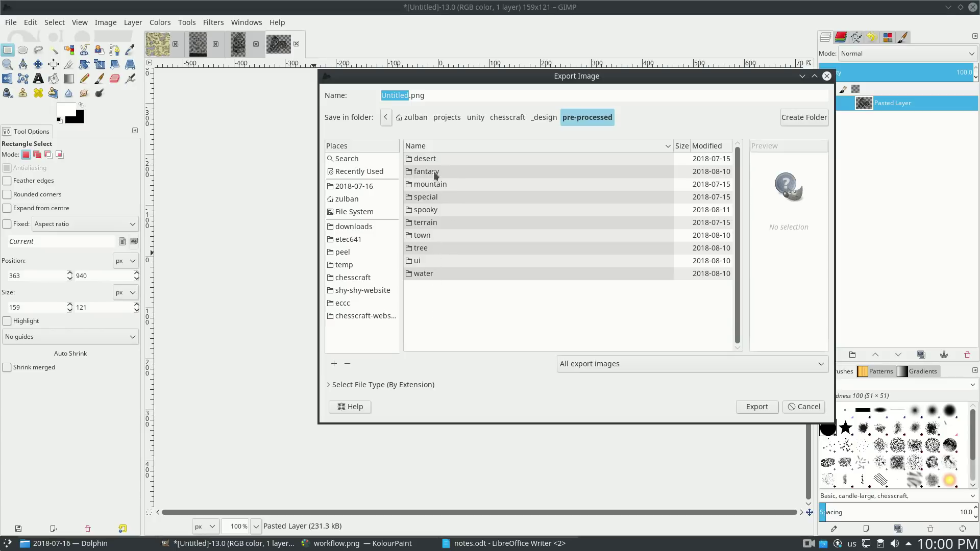
double_click(421, 249)
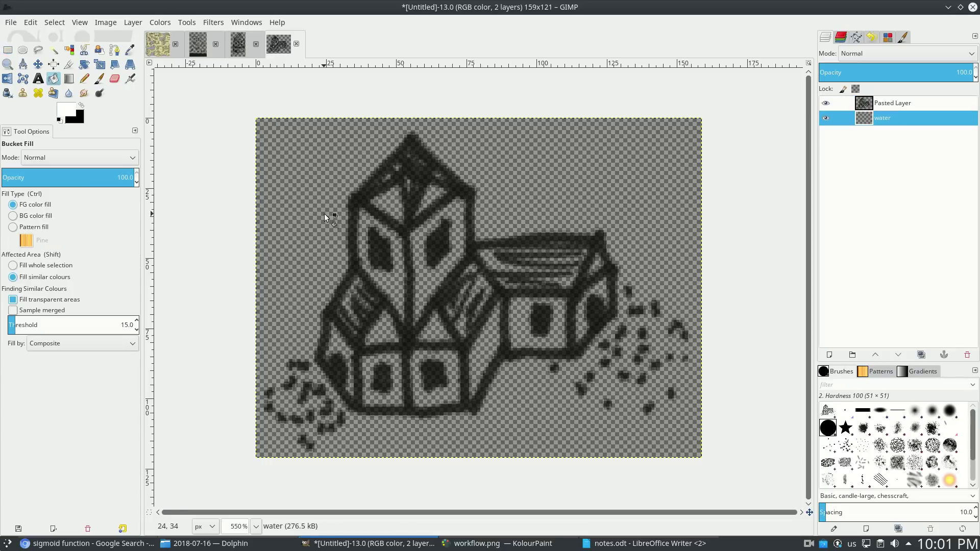
Step: Bucket-fill a new 'water' layer white beneath the house drawing, then return to the sigmoid image results
key(ctrl+shift+n)
key(Return)
key(shift+b)
click(531, 202)
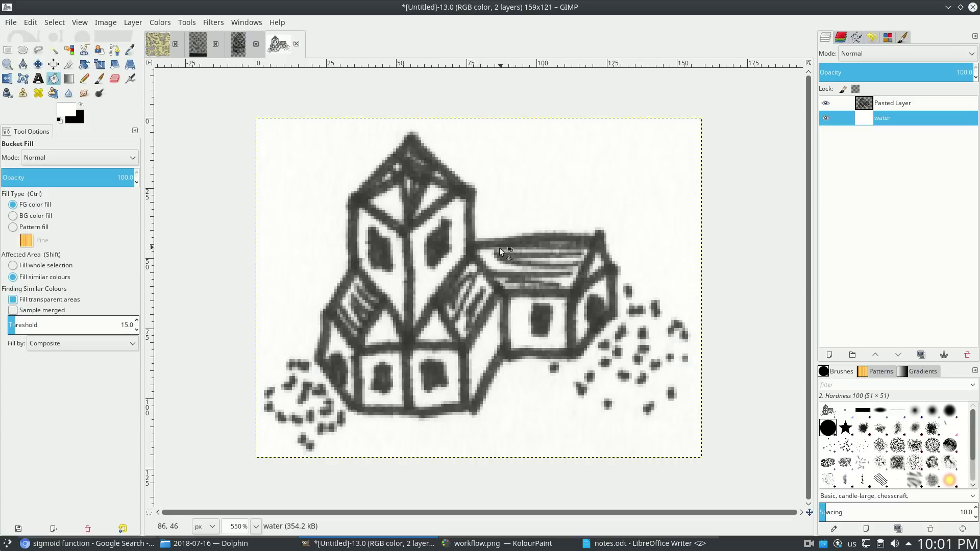
key(alt+Tab)
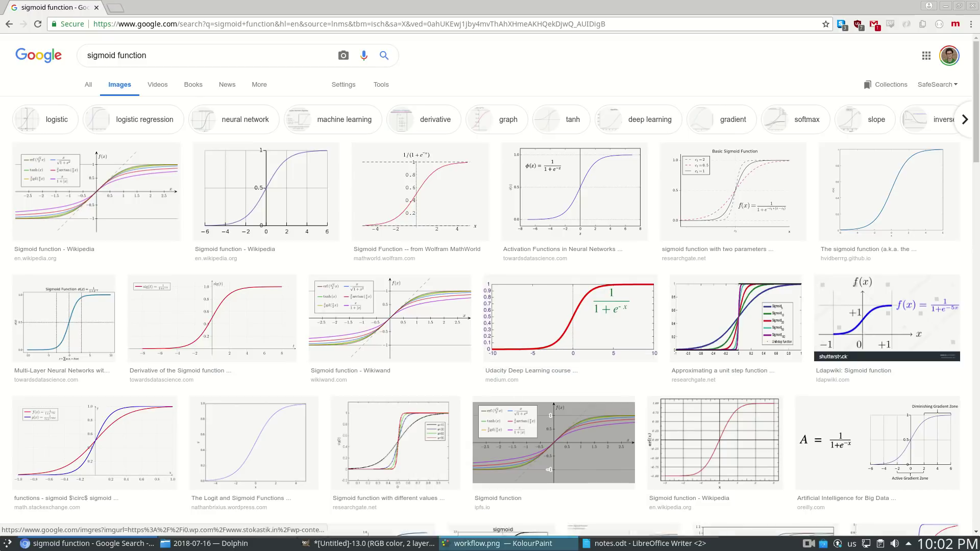
Step: Bring the GIMP house image back to the front and drop down the Yakuake terminal
click(349, 542)
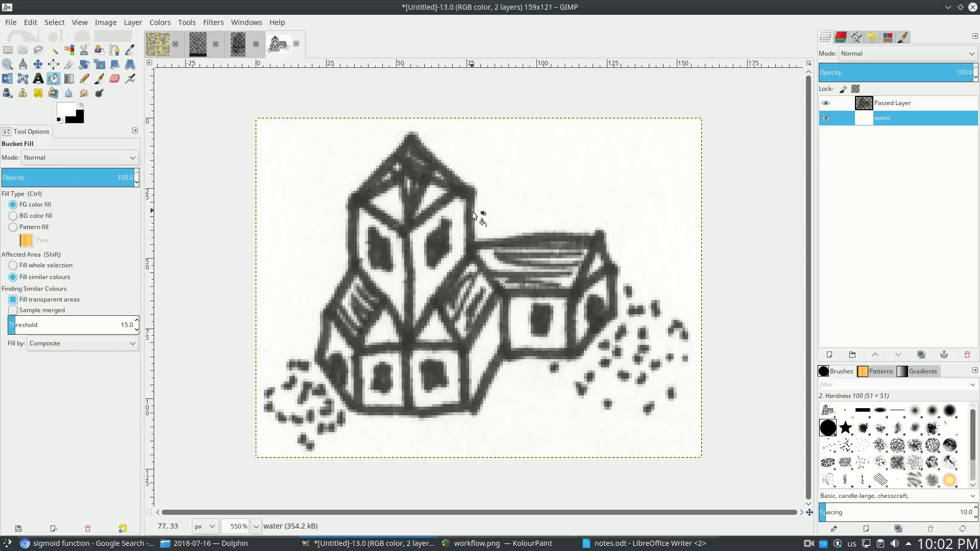
key(F12)
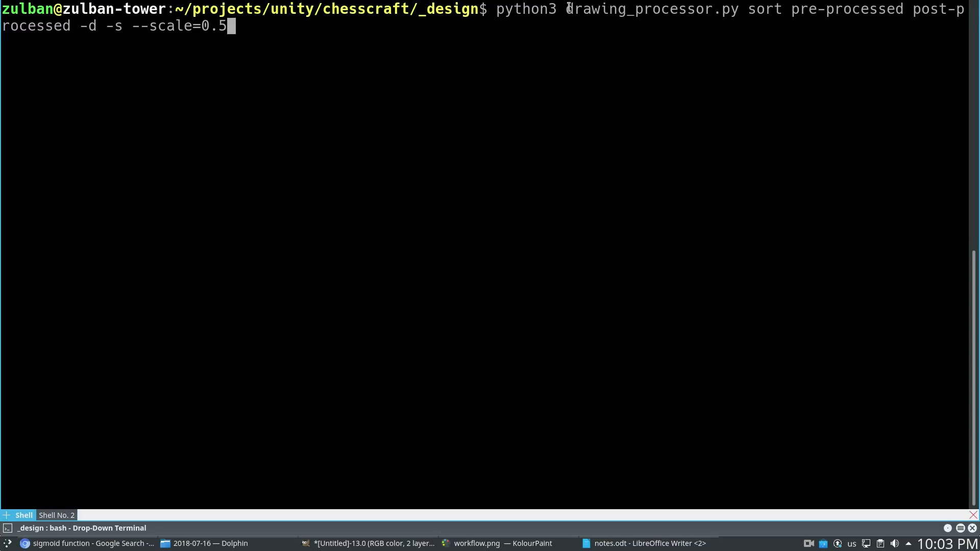
Step: Highlight the script name, -s option, post-processed and sort arguments of drawing_processor.py, then view mountain-001.png
drag(564, 7, 735, 7)
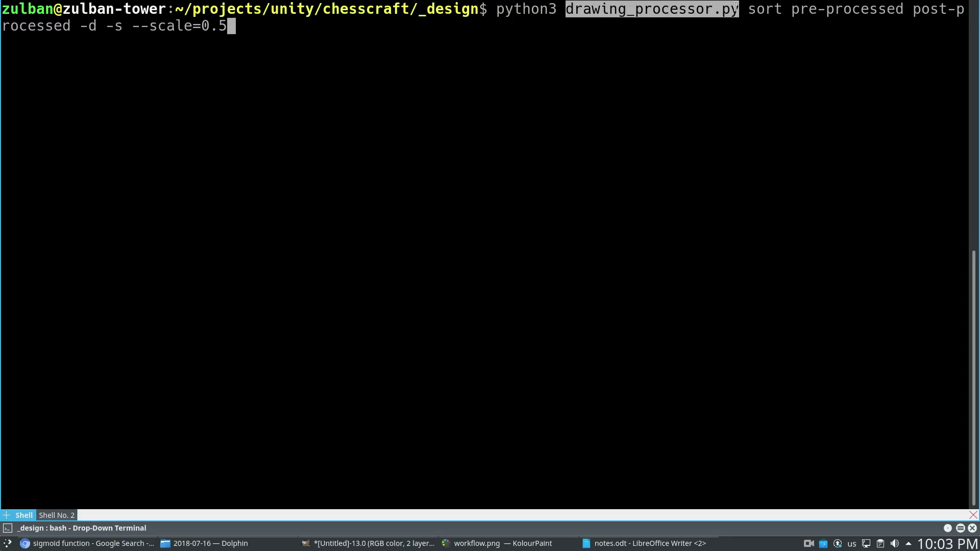
click(680, 46)
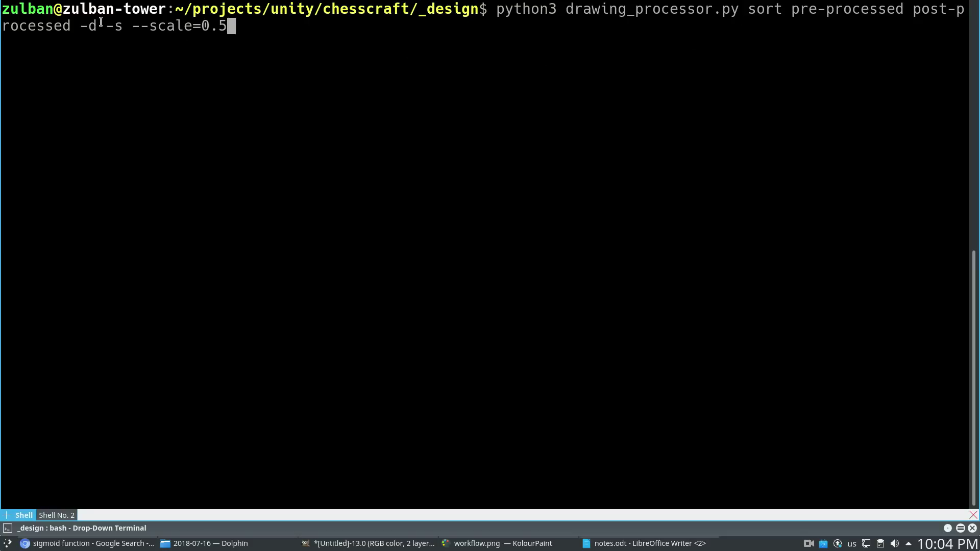
drag(103, 25, 232, 27)
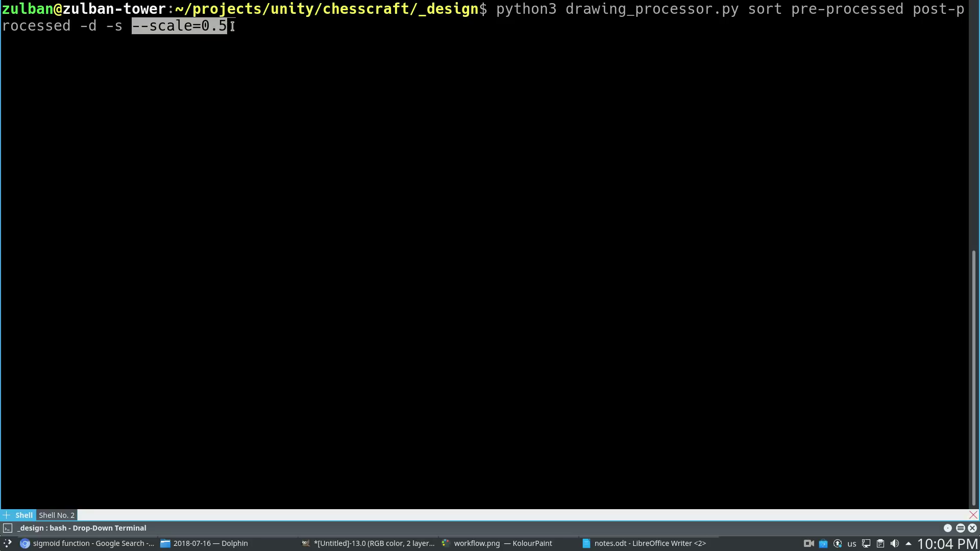
drag(791, 8, 68, 26)
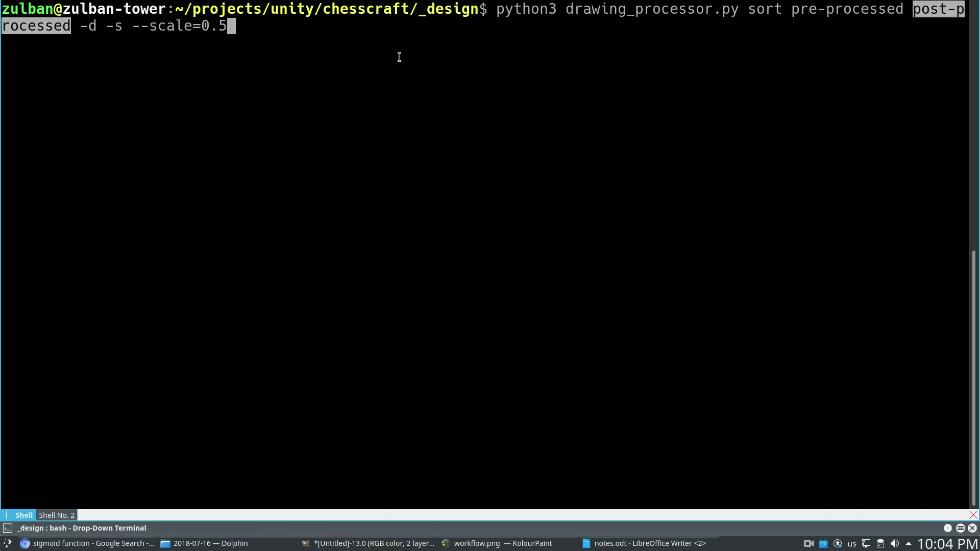
drag(748, 10, 782, 13)
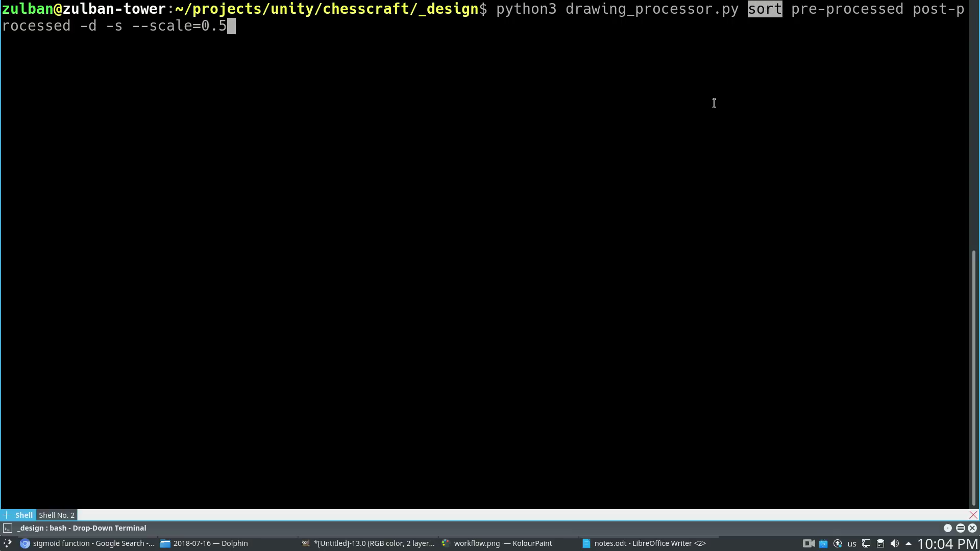
key(Return)
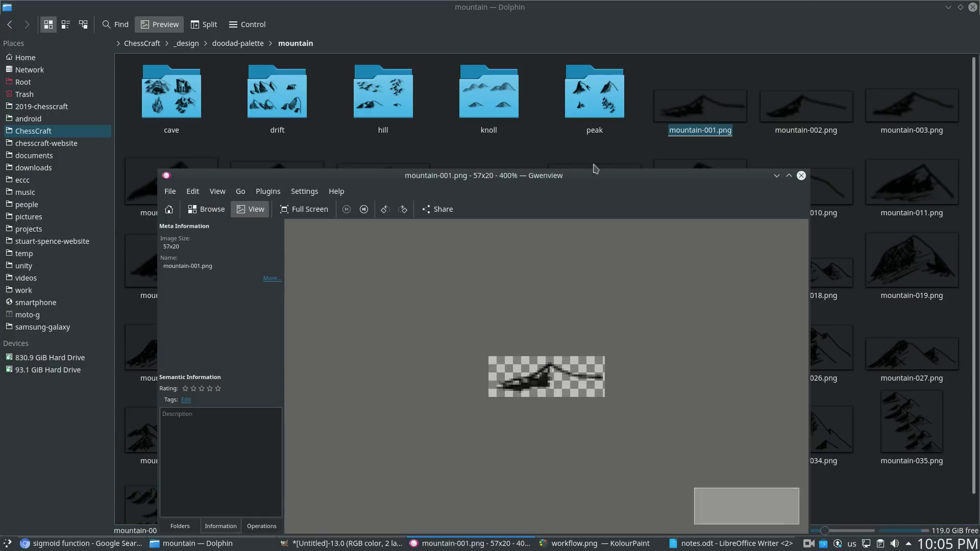
Step: Maximize Gwenview and step through the mountain sprites up to the 345×162 mountain-037.png
double_click(582, 175)
click(205, 41)
click(204, 41)
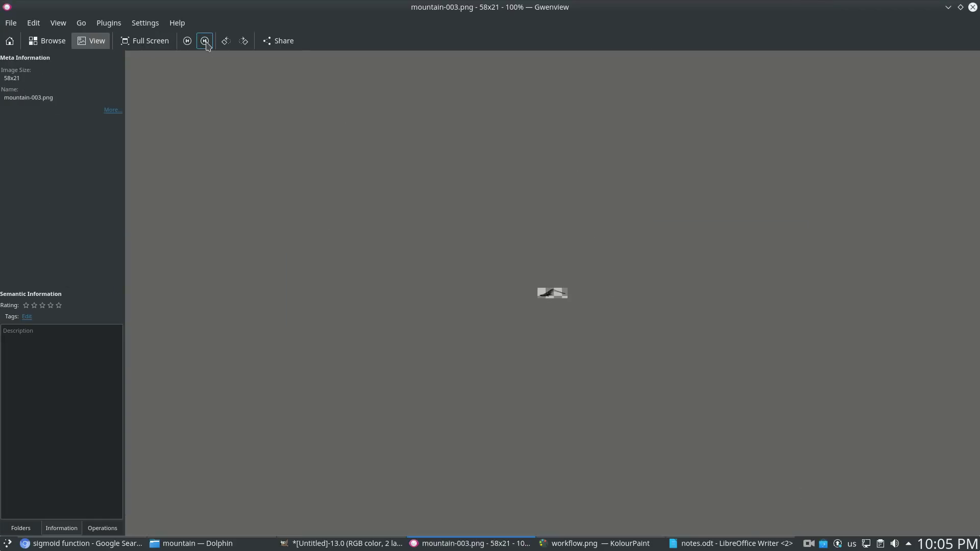
click(205, 41)
click(204, 41)
click(204, 41)
click(204, 40)
click(205, 40)
click(205, 40)
click(205, 41)
click(205, 41)
click(204, 40)
click(205, 41)
click(204, 41)
click(205, 41)
click(205, 41)
click(205, 41)
click(205, 41)
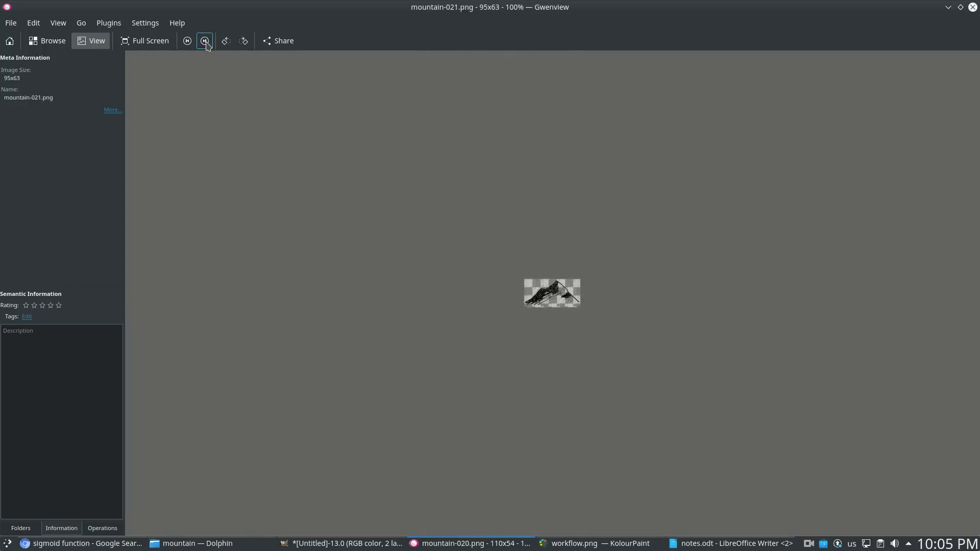
click(205, 41)
click(205, 41)
click(205, 40)
click(204, 41)
click(205, 40)
click(205, 41)
click(205, 41)
click(204, 41)
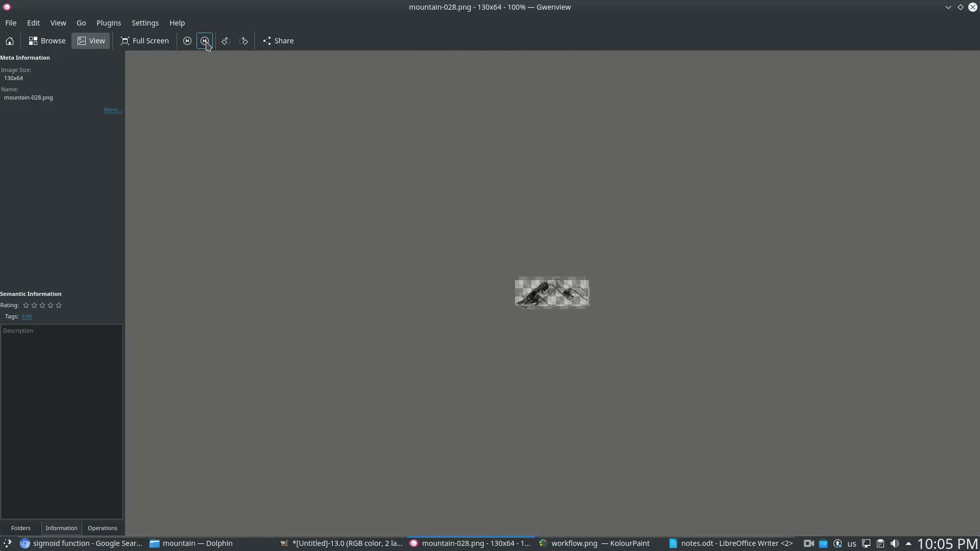
click(205, 41)
click(205, 41)
click(205, 41)
click(204, 40)
click(204, 41)
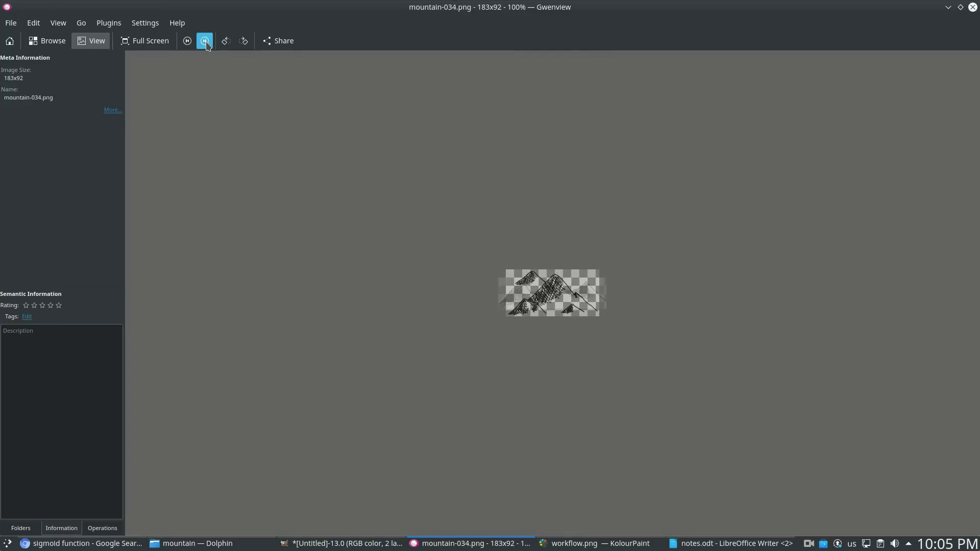
click(205, 41)
click(204, 40)
click(204, 41)
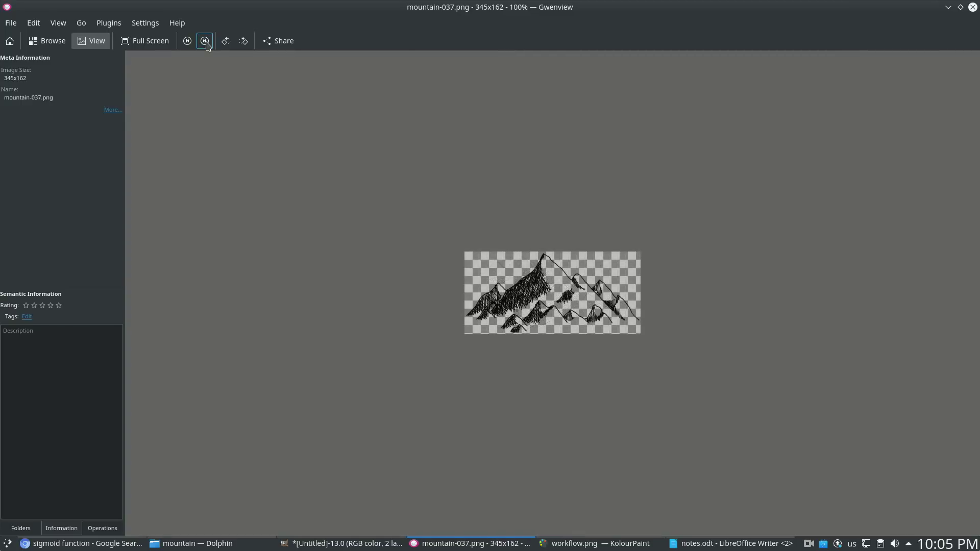
click(204, 41)
click(205, 41)
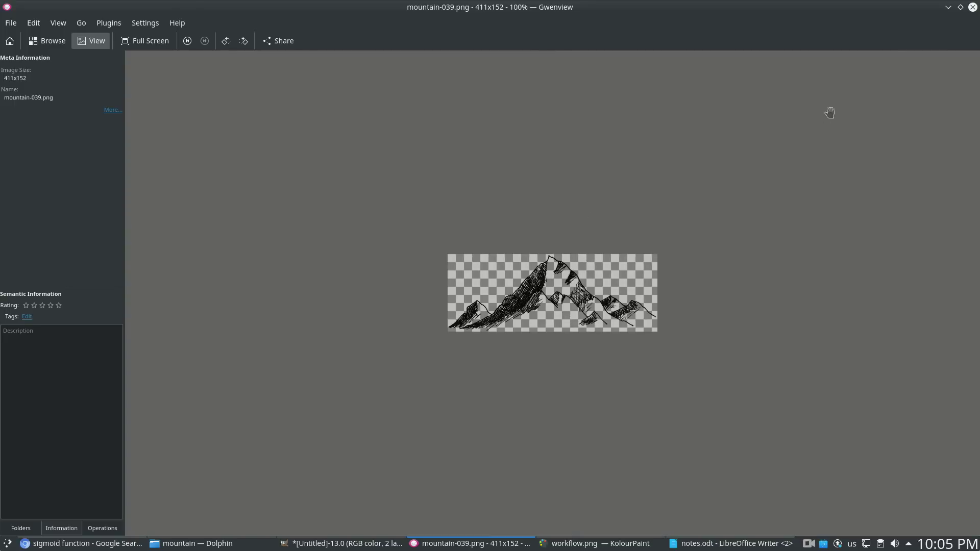
Step: Close the viewer and peek into the desert, fantasy and mountain doodad-palette folders
click(972, 7)
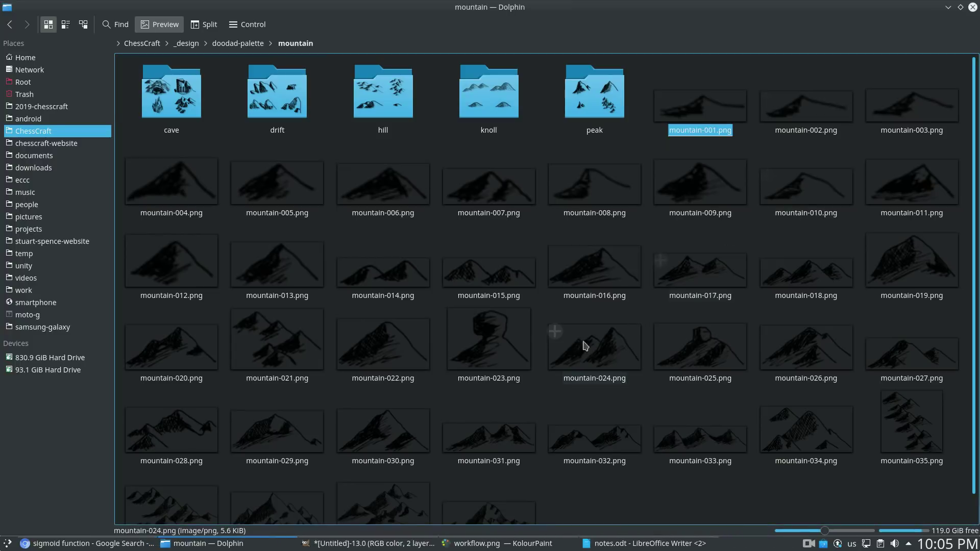
click(250, 43)
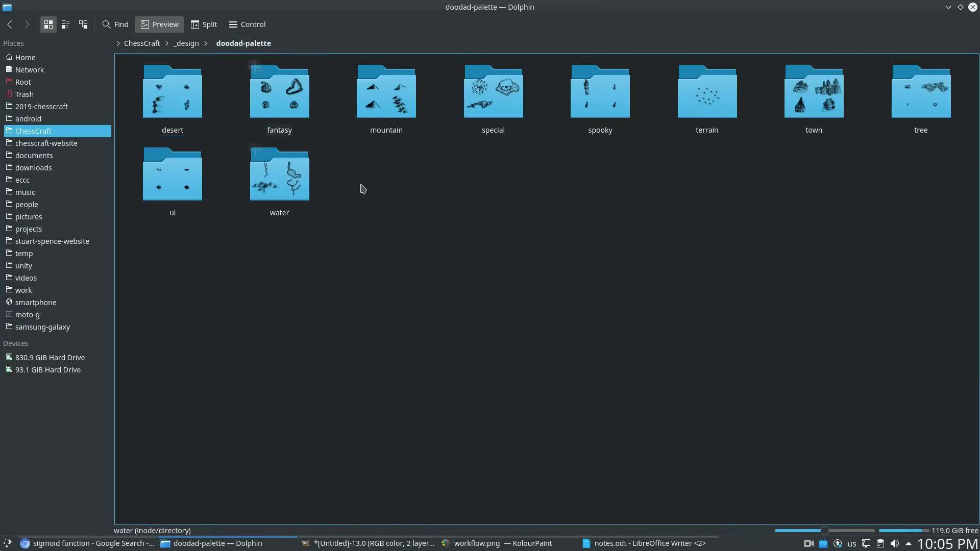
click(199, 106)
key(alt+Left)
click(269, 100)
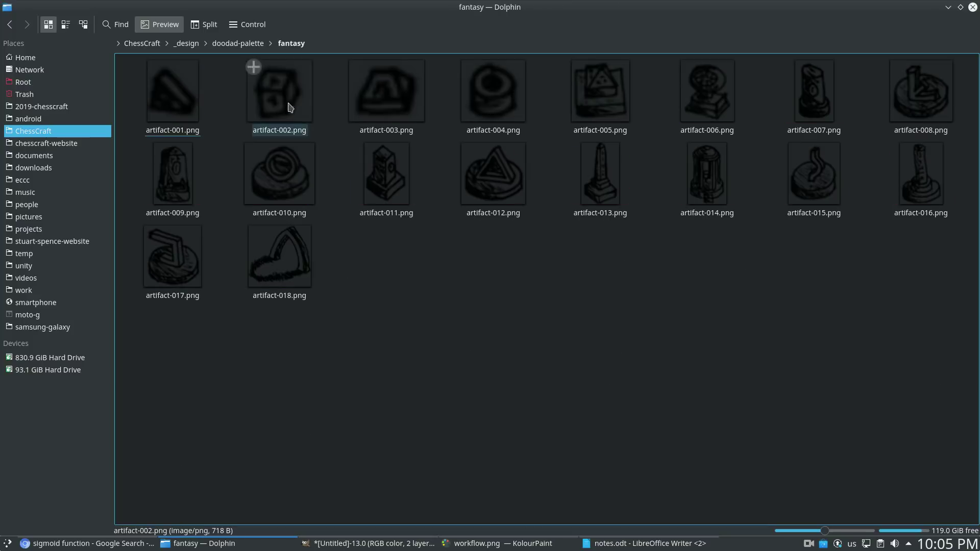
key(alt+Left)
click(386, 97)
key(alt+Left)
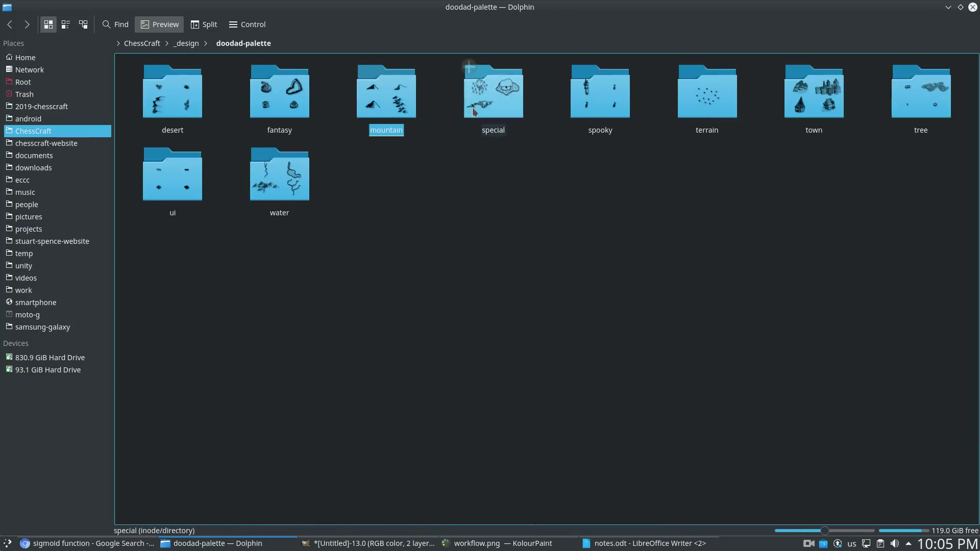
Step: Look through the special, spooky, terrain and town folders, ending in the tree folder
click(497, 91)
key(alt+Left)
click(587, 72)
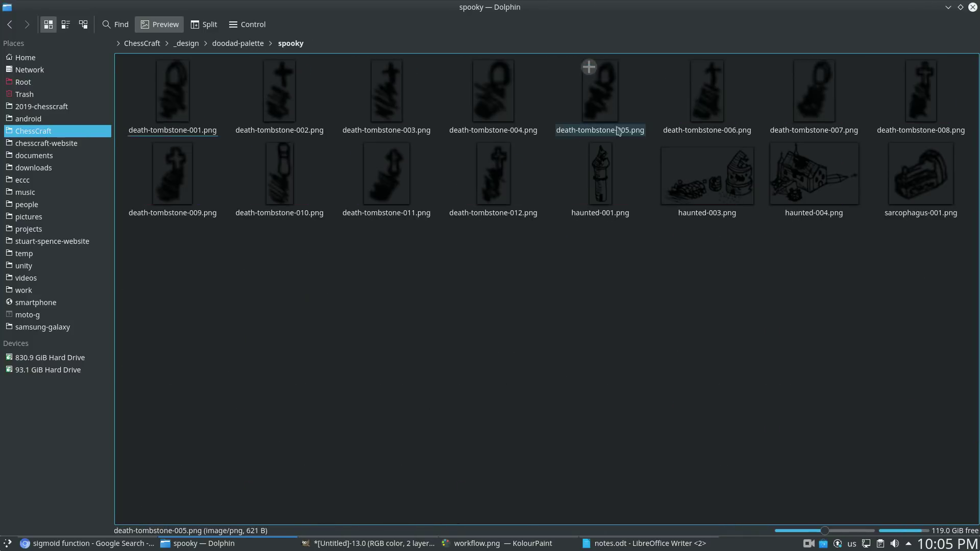
key(alt+Left)
click(705, 122)
key(alt+Left)
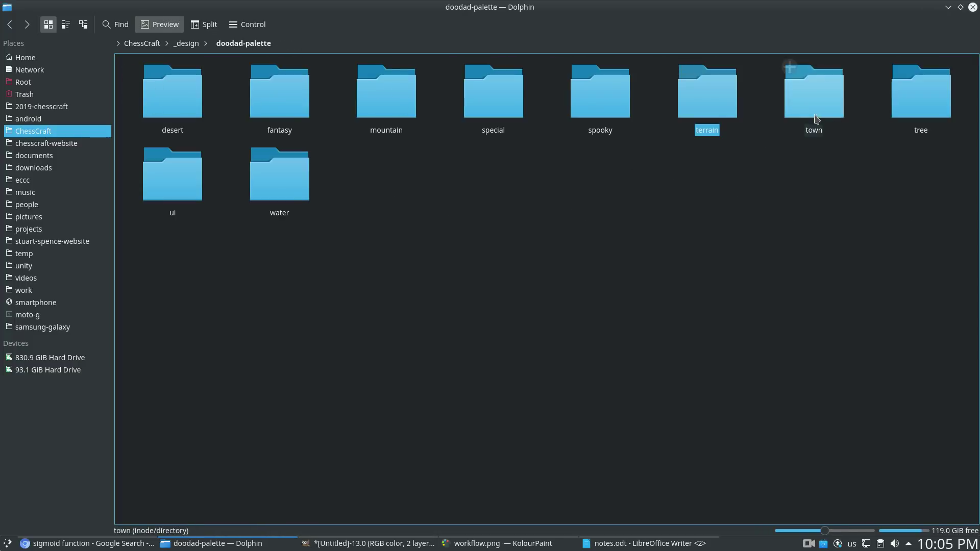
click(820, 106)
scroll(679, 208, down, 3)
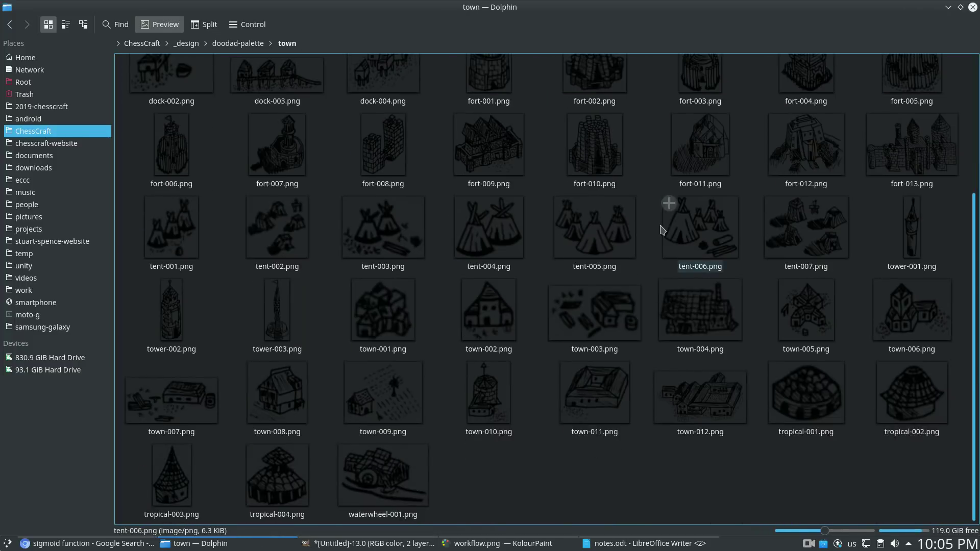
scroll(672, 204, up, 3)
key(alt+Left)
click(910, 94)
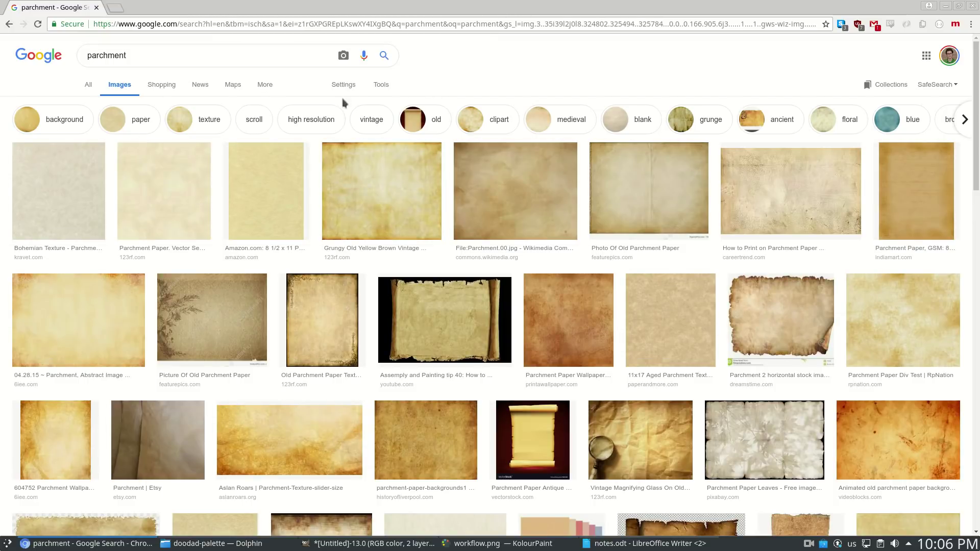
Step: Filter the parchment image results to Labeled for reuse and Large size, then scroll through them
click(381, 86)
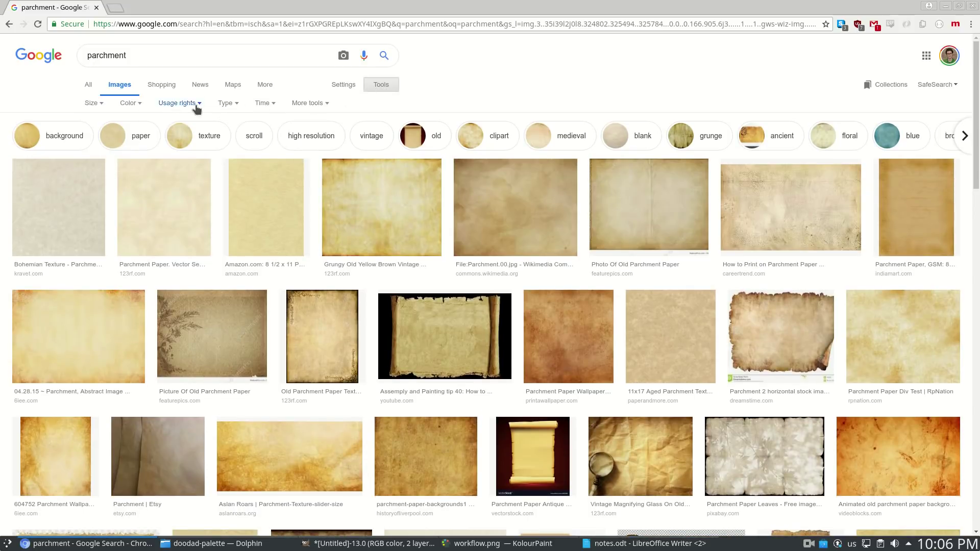
click(179, 102)
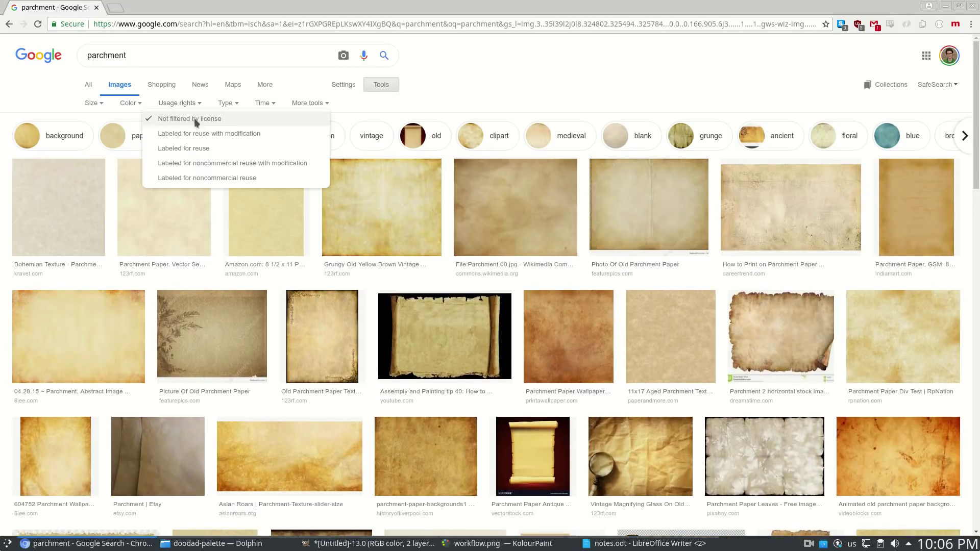
click(194, 148)
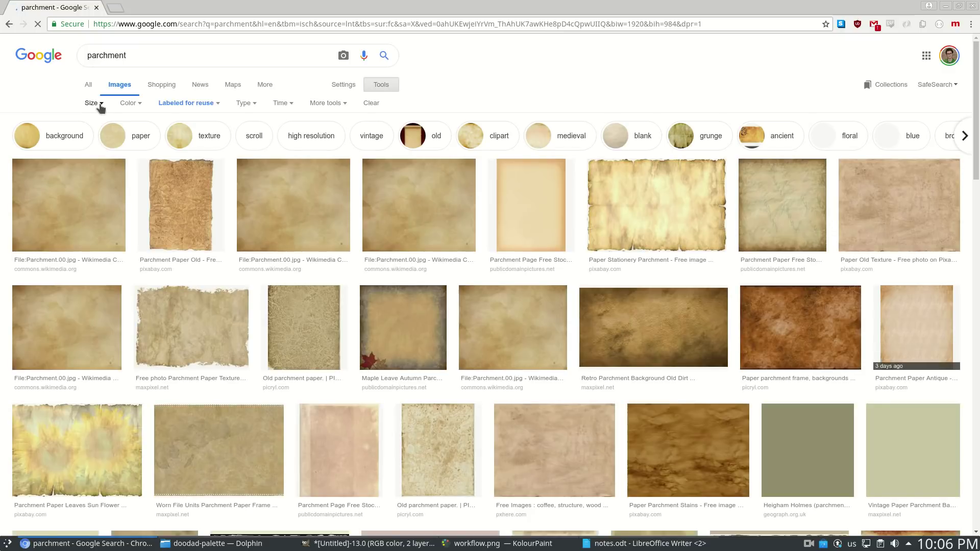
click(100, 103)
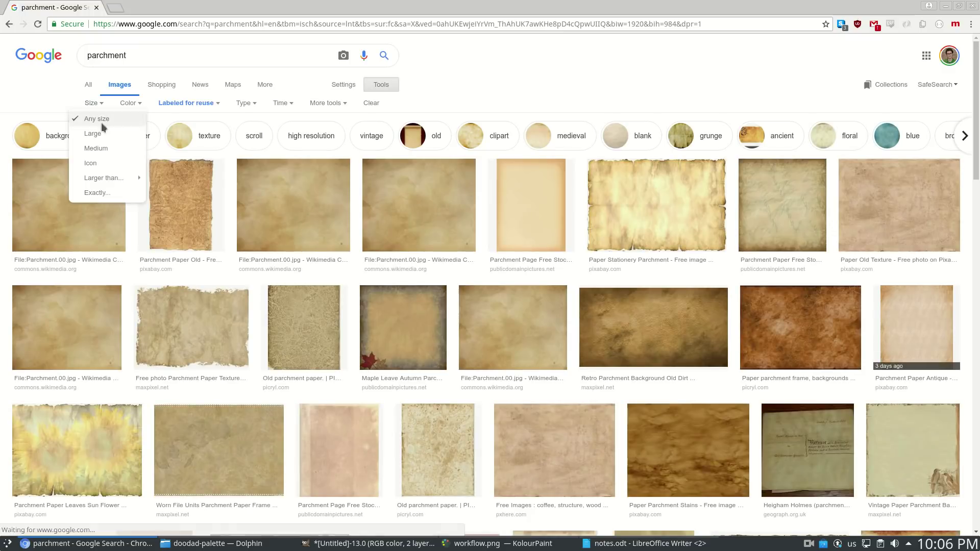
click(101, 134)
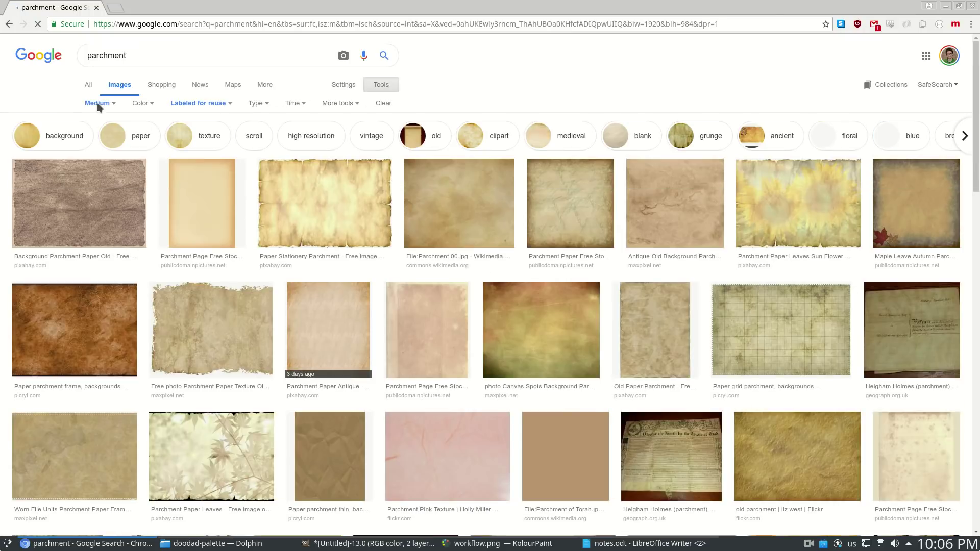
click(97, 102)
click(97, 133)
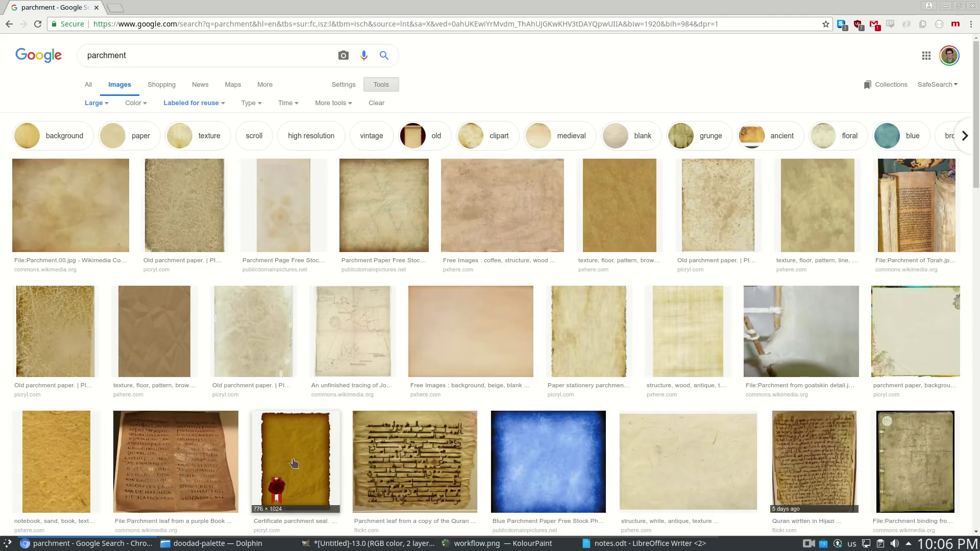
scroll(883, 340, down, 3)
scroll(873, 334, down, 1)
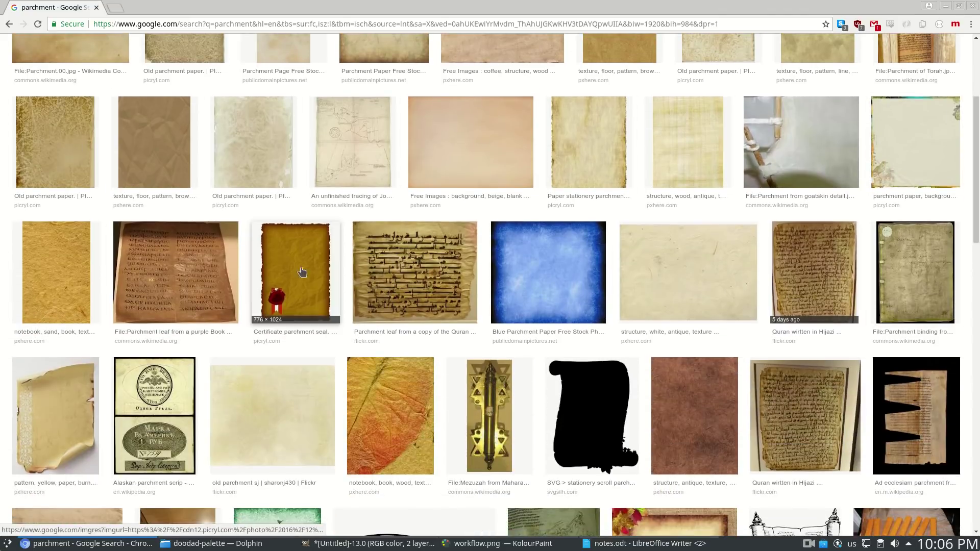
scroll(295, 269, up, 4)
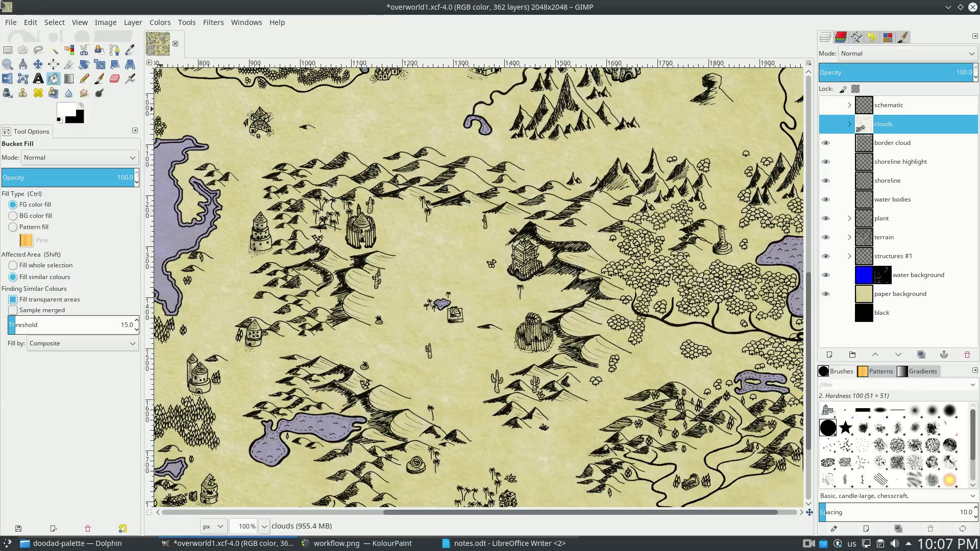
Step: Create a new 1024×1024 image in GIMP
click(11, 22)
click(28, 32)
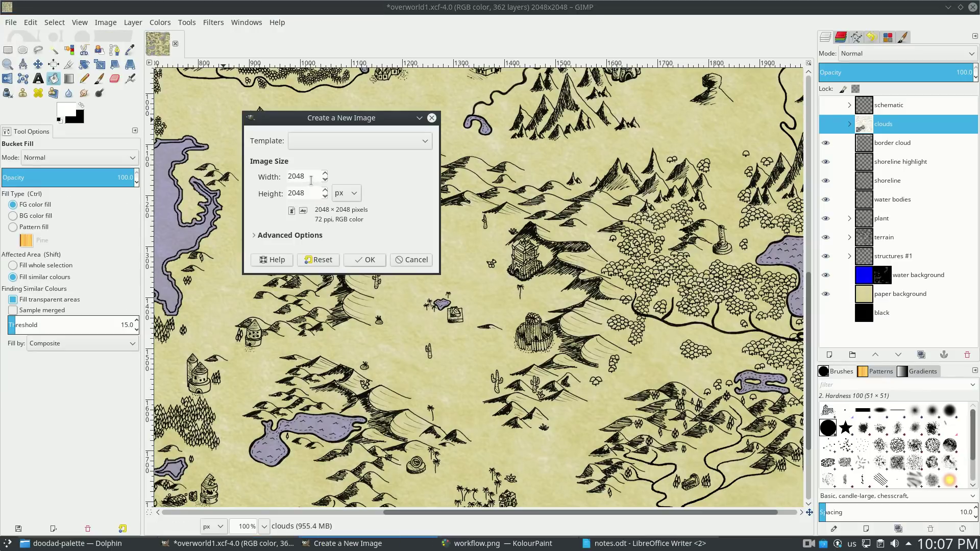
text(1024)
key(Tab)
text(1024)
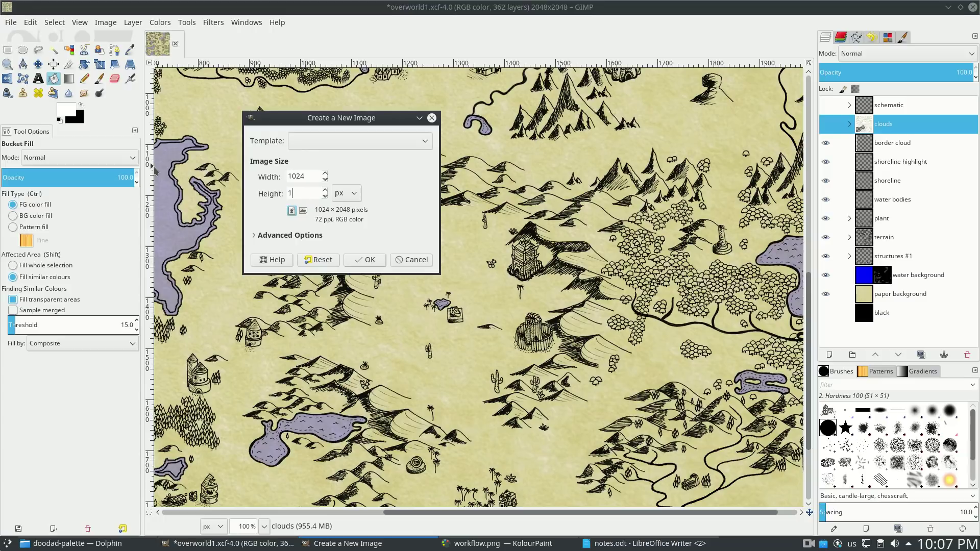
click(364, 259)
Step: Drag parchment.png from Dolphin into the image as a layer and delete the Background layer
key(alt+Tab)
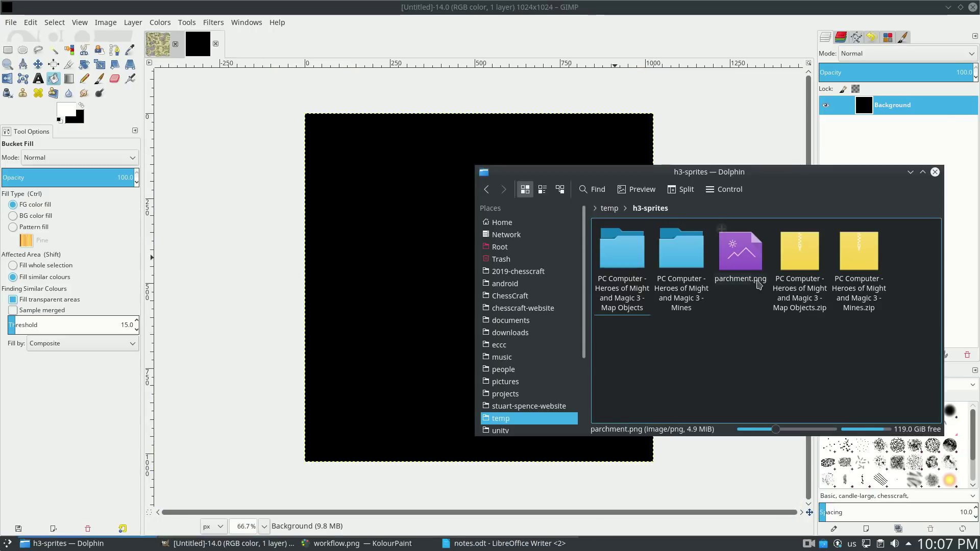
click(755, 265)
drag(751, 264, 419, 262)
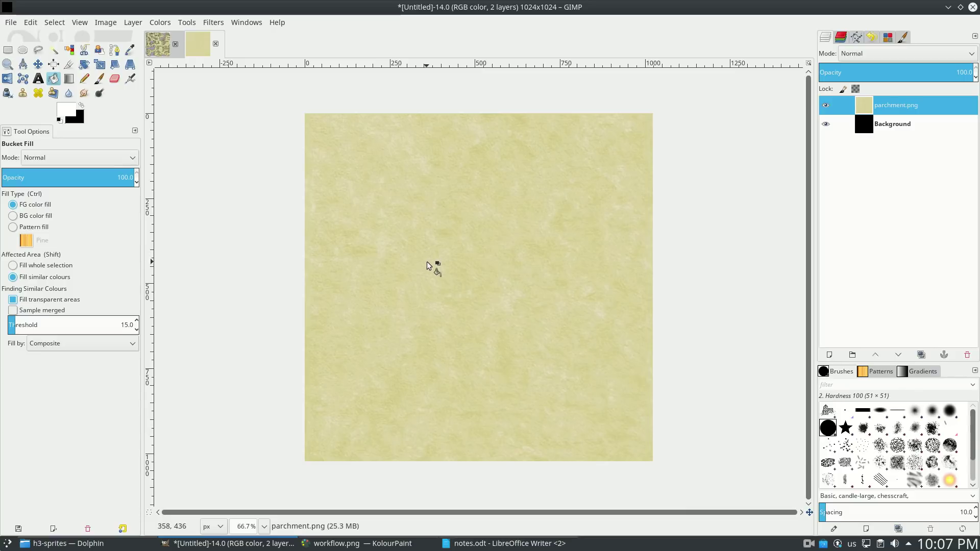
right_click(895, 126)
click(836, 238)
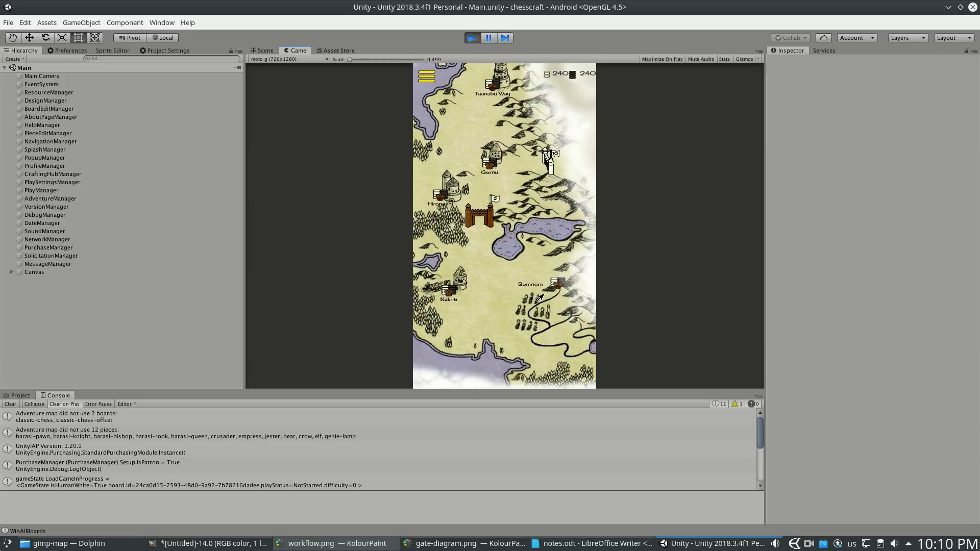
Step: In KolourPaint's gate diagram, try magenta circles around undead1, town1 and cave2, undoing the first two
key(alt+Tab)
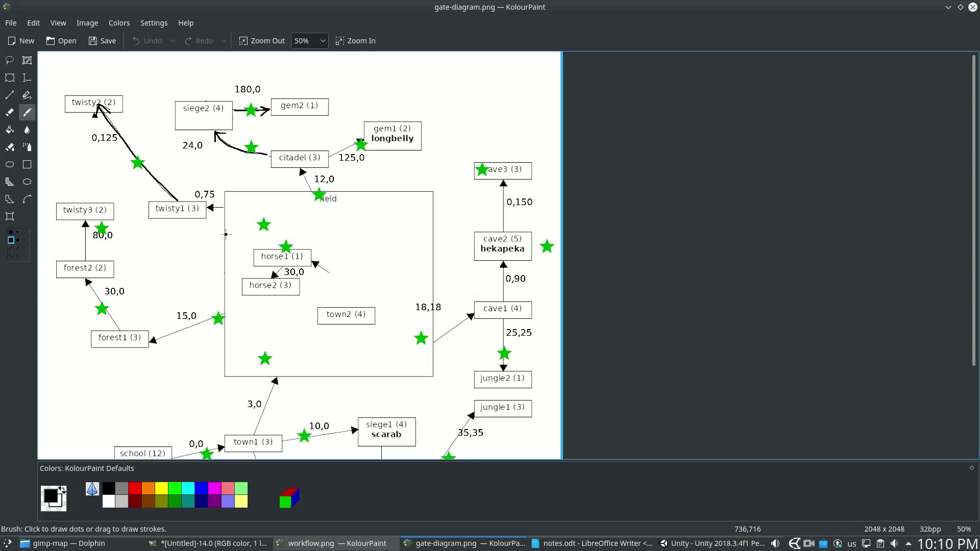
scroll(225, 234, down, 5)
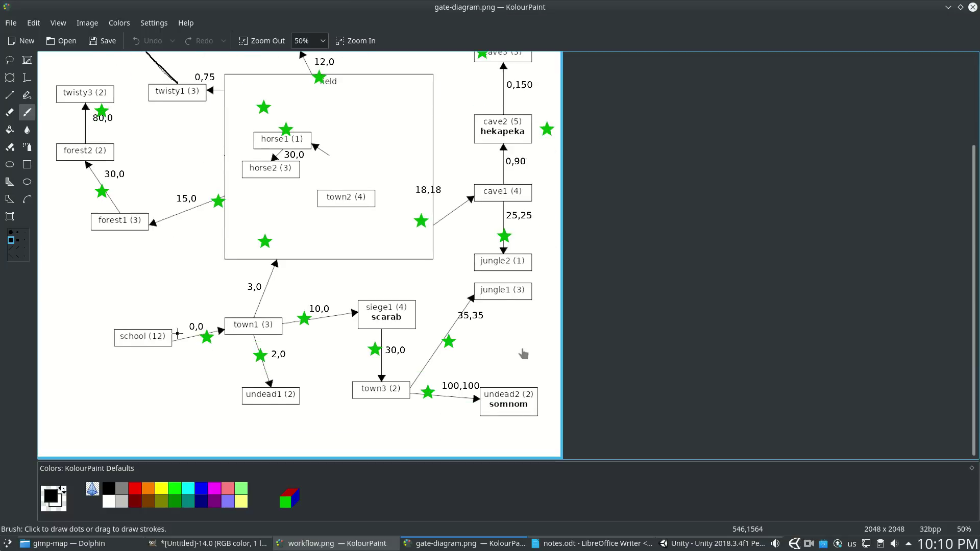
click(214, 489)
mouse_move(300, 387)
mouse_down()
mouse_move(275, 393)
mouse_move(302, 399)
mouse_up()
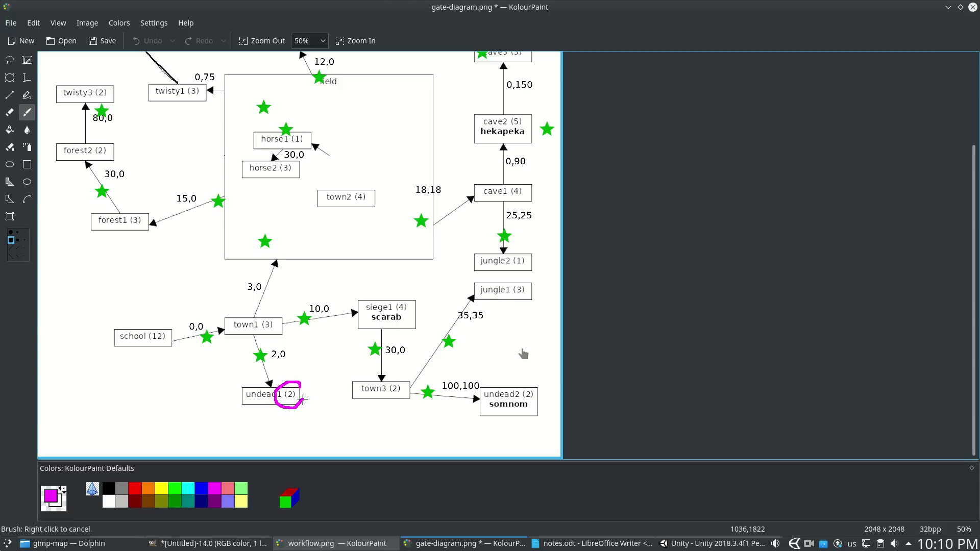
key(ctrl+z)
mouse_move(279, 306)
mouse_down()
mouse_move(280, 334)
mouse_move(284, 306)
mouse_up()
key(ctrl+z)
drag(145, 204, 138, 235)
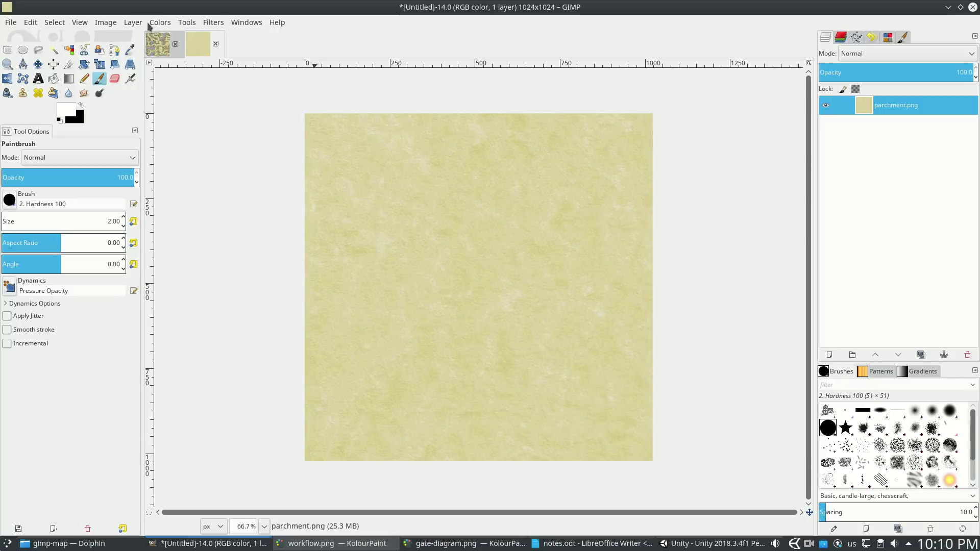
Step: Add a new transparent layer named 'coastline' above the parchment
click(133, 23)
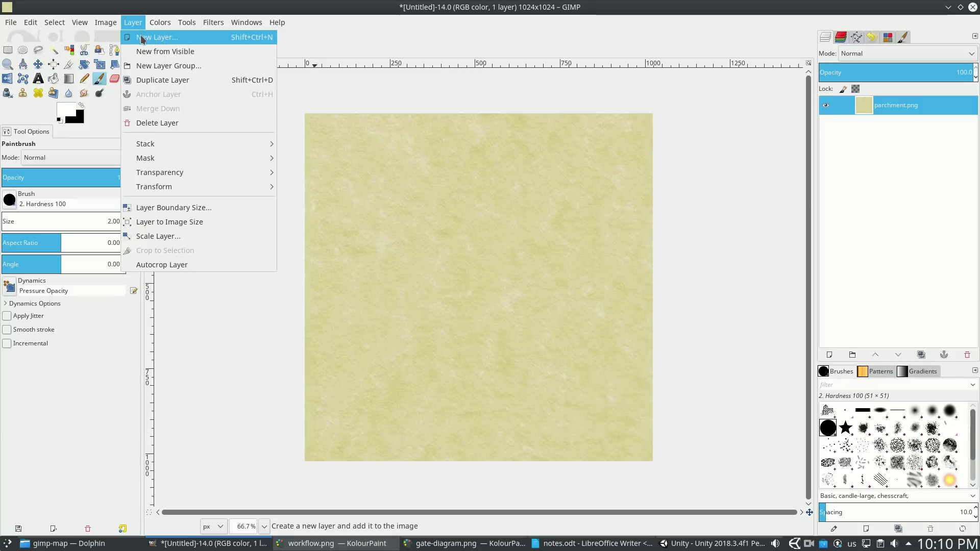
click(155, 37)
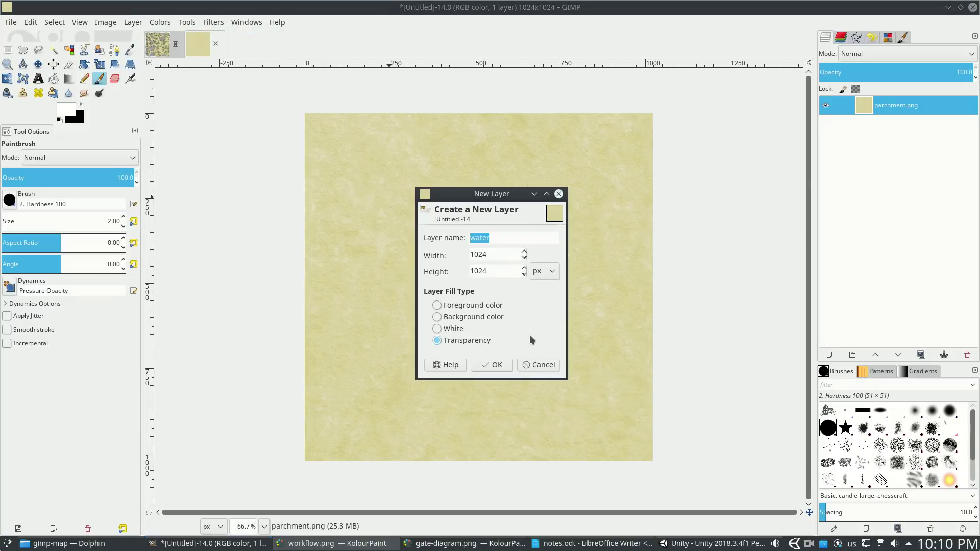
text(coastline)
click(503, 372)
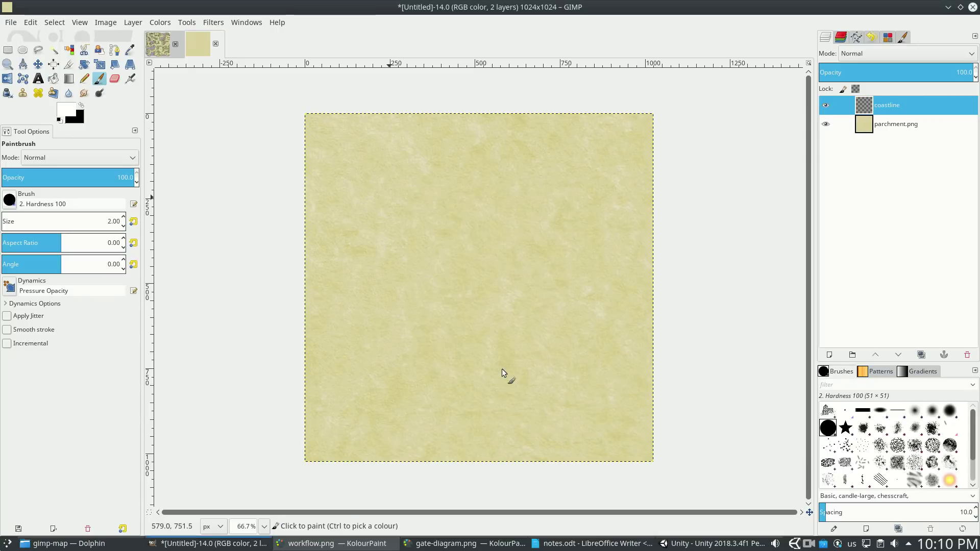
Step: Swap the foreground colour to black and test a paintbrush stroke, then undo it
click(81, 105)
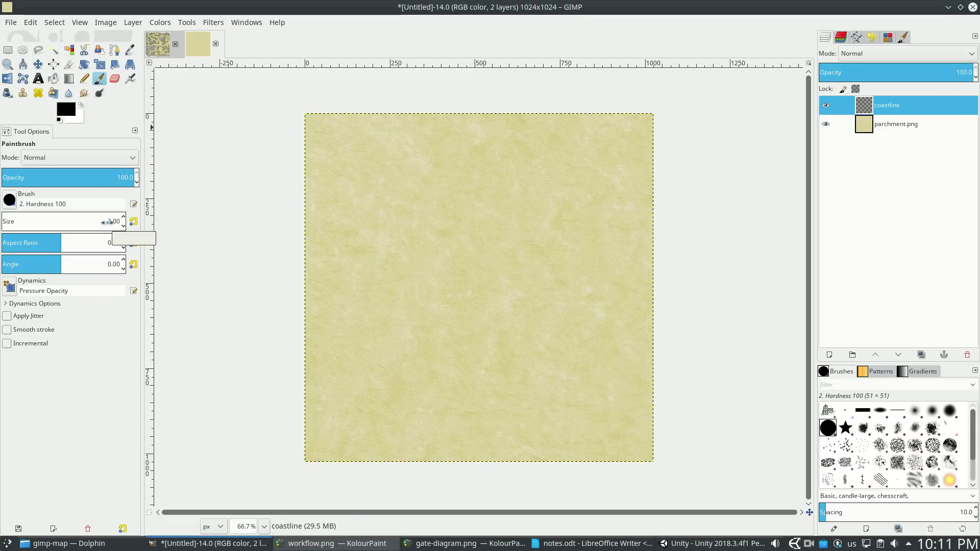
mouse_move(350, 227)
mouse_down()
mouse_move(397, 263)
mouse_move(428, 240)
mouse_move(416, 278)
mouse_up()
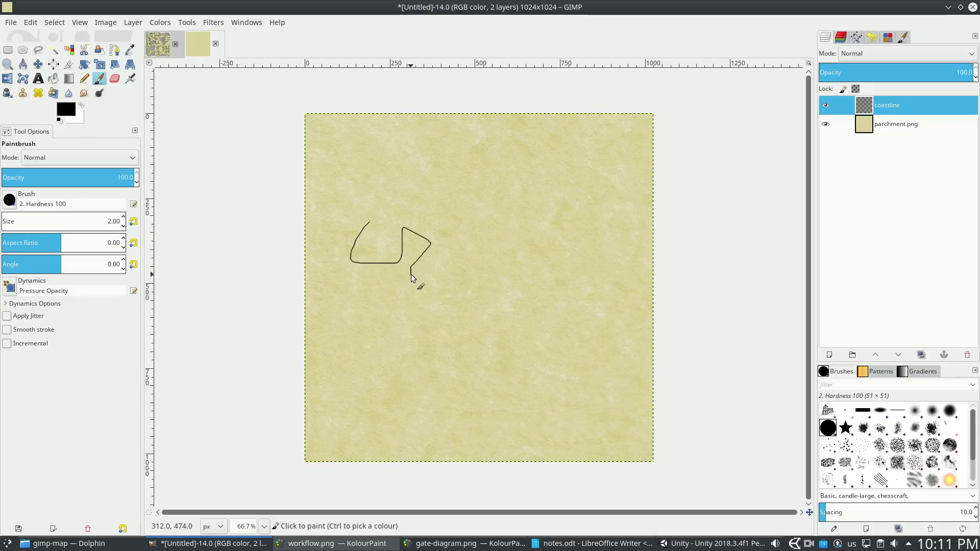
key(ctrl+z)
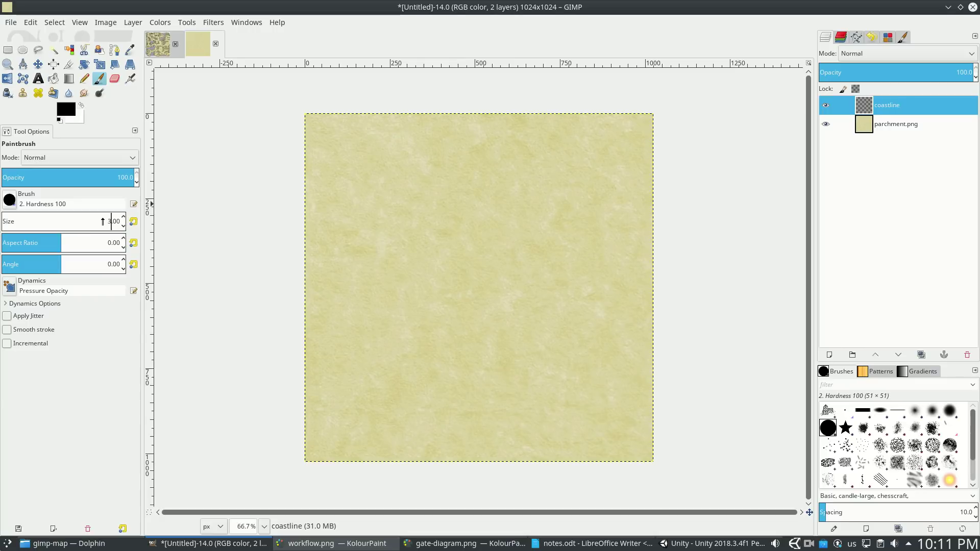
scroll(335, 267, up, 3)
Step: Paint several wiggly black practice strokes on the coastline layer over the parchment
scroll(330, 267, down, 3)
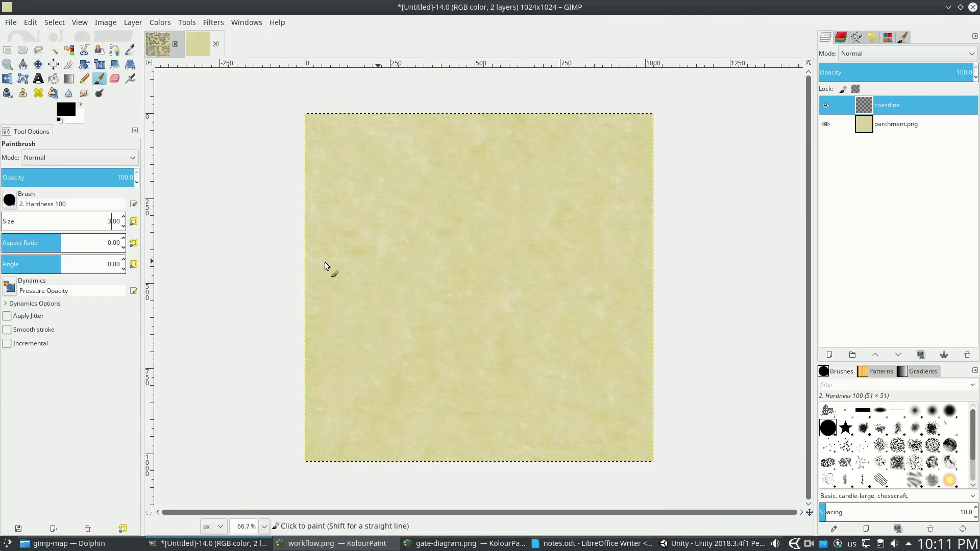
scroll(389, 281, up, 3)
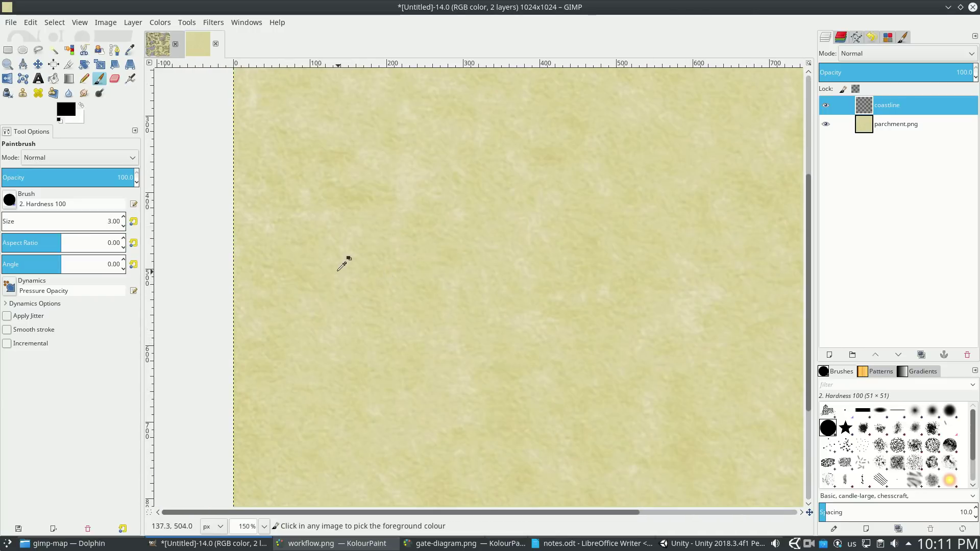
scroll(341, 264, up, 2)
mouse_move(438, 150)
mouse_down()
mouse_move(416, 165)
mouse_move(461, 388)
mouse_move(626, 369)
mouse_move(683, 255)
mouse_move(652, 227)
mouse_move(456, 285)
mouse_up()
scroll(688, 241, down, 2)
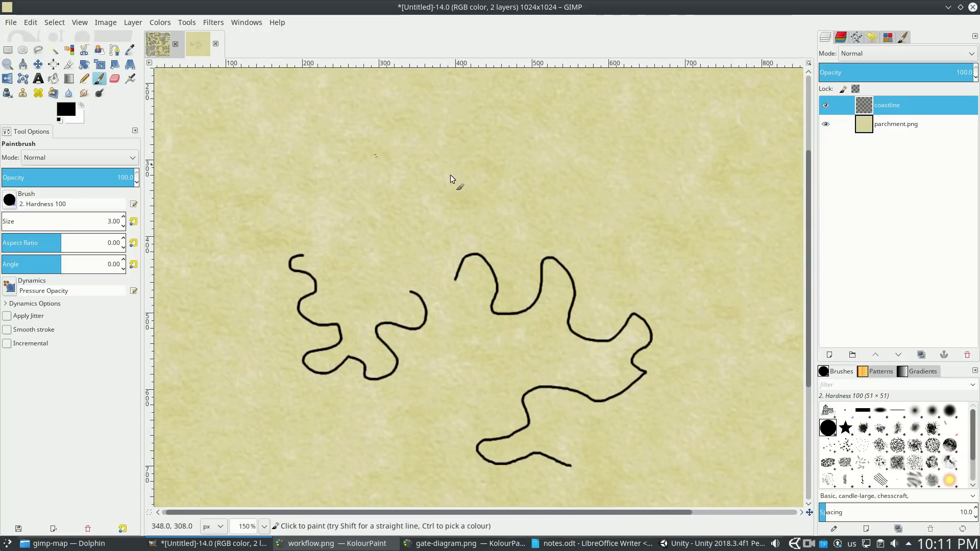
drag(456, 167, 512, 193)
scroll(364, 208, up, 1)
scroll(366, 206, up, 5)
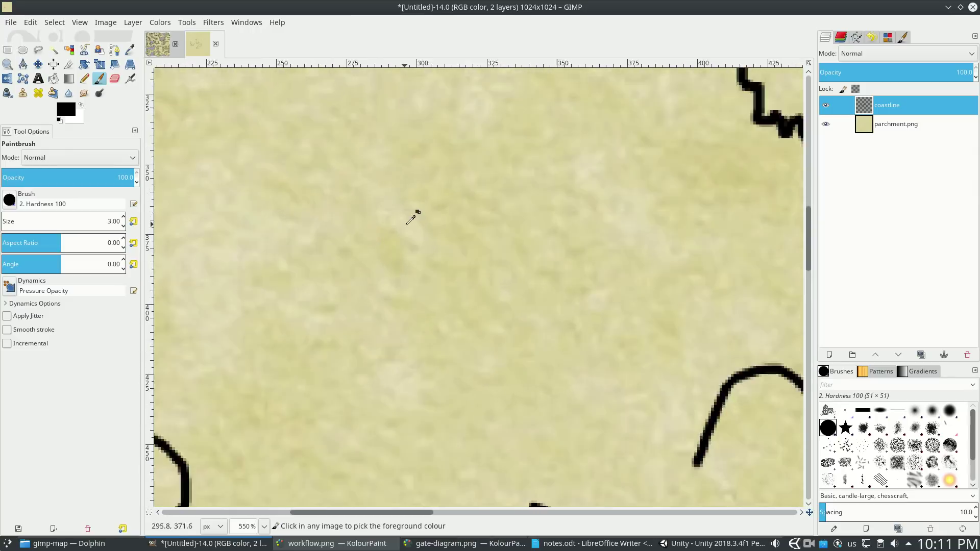
mouse_move(425, 211)
mouse_down()
mouse_move(436, 247)
mouse_move(512, 266)
mouse_move(534, 292)
mouse_move(589, 301)
mouse_move(618, 337)
mouse_up()
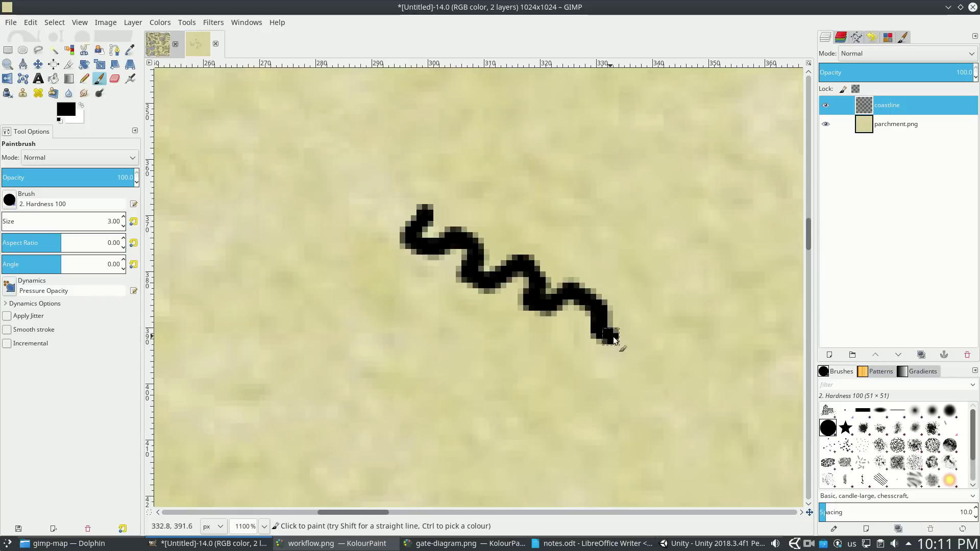
scroll(613, 321, down, 5)
drag(604, 299, 481, 225)
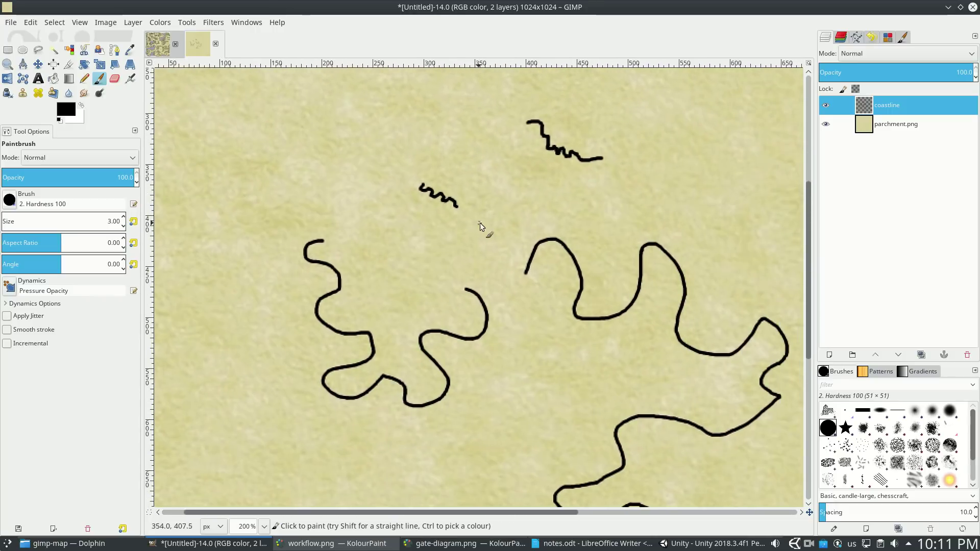
Step: Clear the test strokes and paint the coastline from the north down the east side, undoing an overshoot
key(Delete)
scroll(554, 192, up, 1)
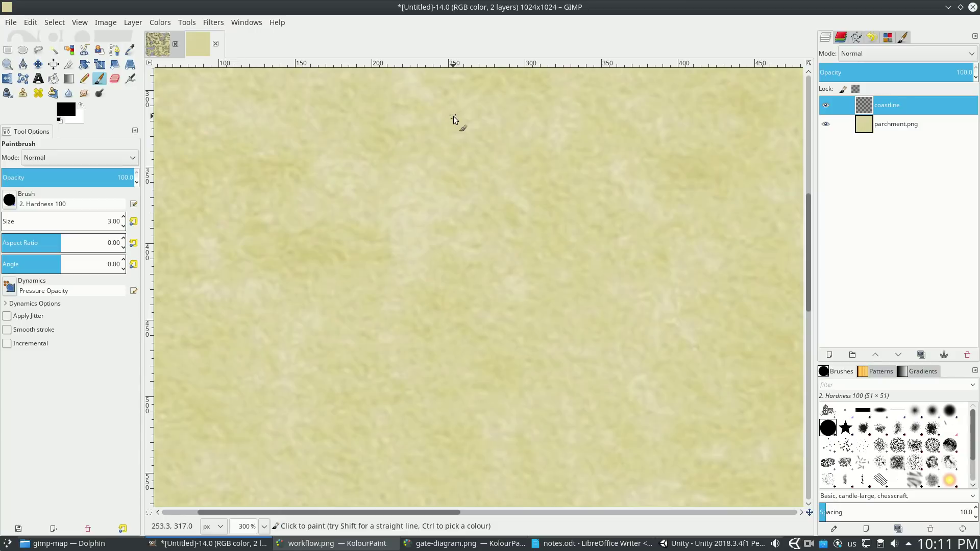
mouse_move(453, 117)
mouse_down()
mouse_move(421, 156)
mouse_move(406, 219)
mouse_up()
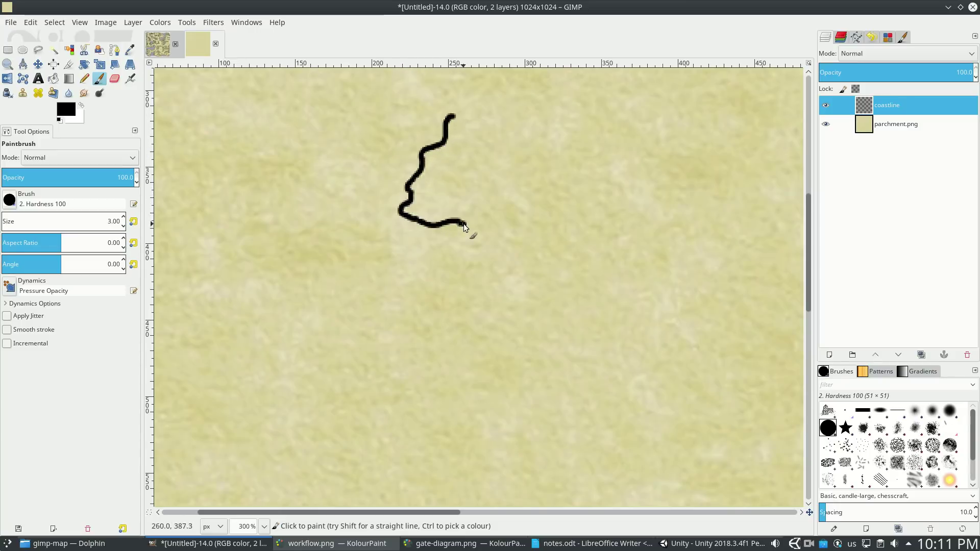
mouse_move(476, 212)
mouse_down()
mouse_move(491, 216)
mouse_move(491, 234)
mouse_move(471, 264)
mouse_move(461, 309)
mouse_move(440, 306)
mouse_move(432, 280)
mouse_move(416, 274)
mouse_move(385, 315)
mouse_move(412, 337)
mouse_move(448, 327)
mouse_move(476, 377)
mouse_up()
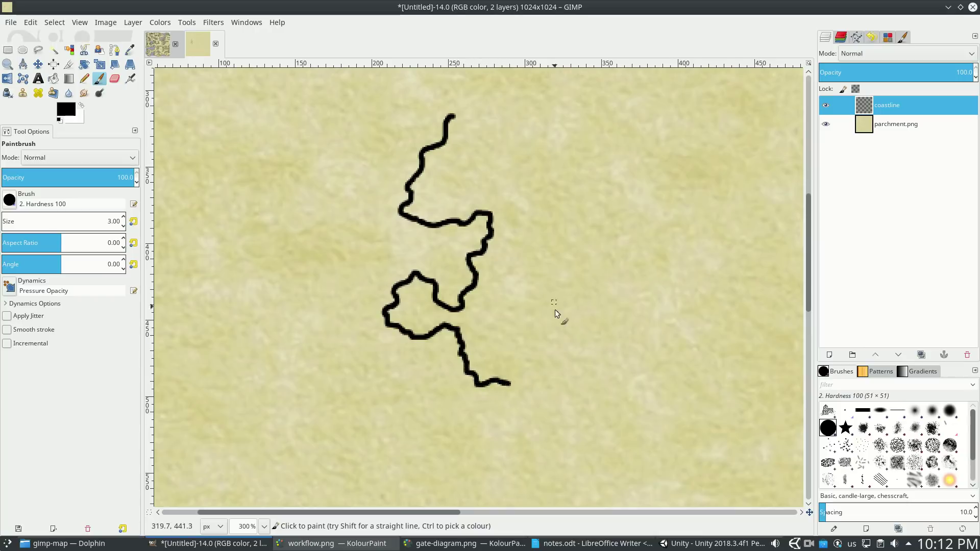
mouse_move(511, 383)
mouse_down()
mouse_move(628, 220)
mouse_move(776, 369)
mouse_up()
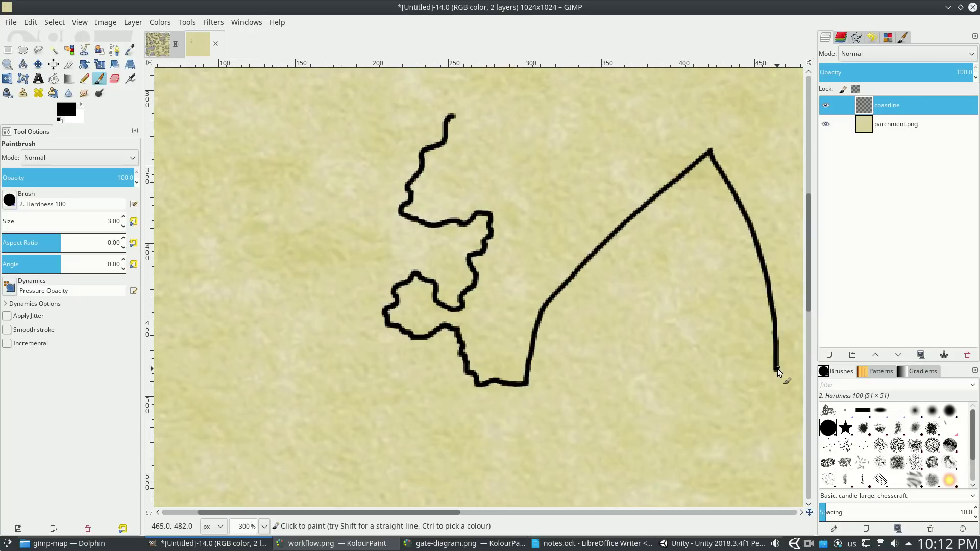
key(ctrl+z)
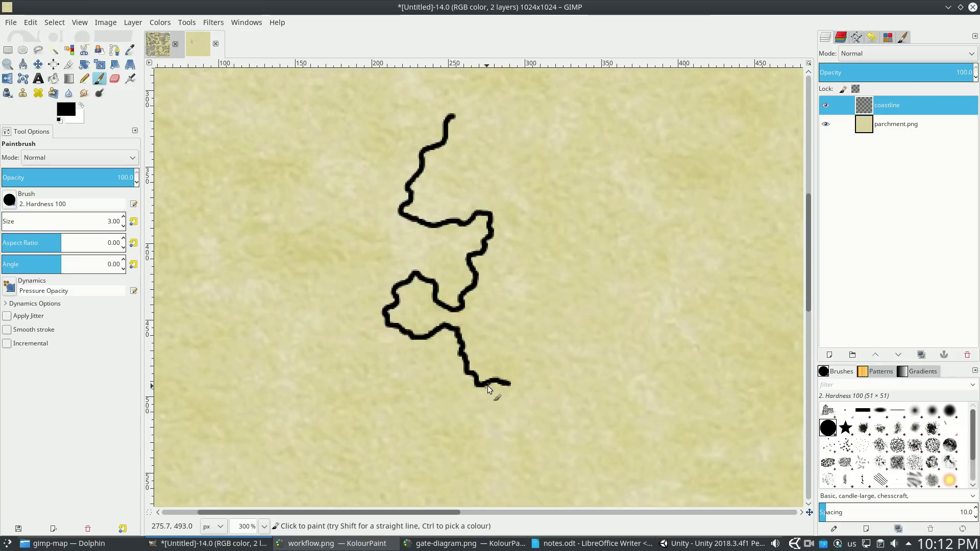
Step: Finish the closed coastline, including the narrow western peninsula, undoing the stray final stroke
mouse_move(510, 385)
mouse_down()
mouse_move(589, 333)
mouse_move(535, 334)
mouse_move(525, 280)
mouse_move(580, 194)
mouse_move(626, 151)
mouse_move(595, 164)
mouse_move(652, 302)
mouse_move(624, 188)
mouse_move(472, 194)
mouse_move(418, 231)
mouse_move(448, 330)
mouse_up()
scroll(545, 313, down, 3)
mouse_move(365, 134)
mouse_down()
mouse_move(382, 228)
mouse_move(345, 267)
mouse_move(343, 101)
mouse_move(364, 133)
mouse_up()
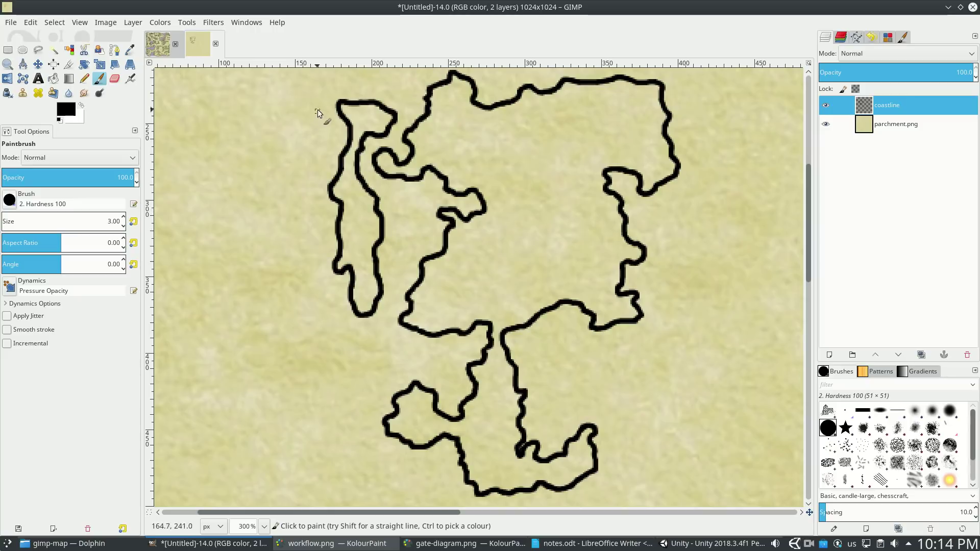
mouse_move(317, 110)
mouse_down()
mouse_move(218, 206)
mouse_move(170, 374)
mouse_move(227, 433)
mouse_move(253, 485)
mouse_move(328, 484)
mouse_move(318, 100)
mouse_move(759, 65)
mouse_move(674, 399)
mouse_move(616, 469)
mouse_up()
key(ctrl+z)
Step: Create a new layer named 'water' and move it below the coastline layer
right_click(873, 177)
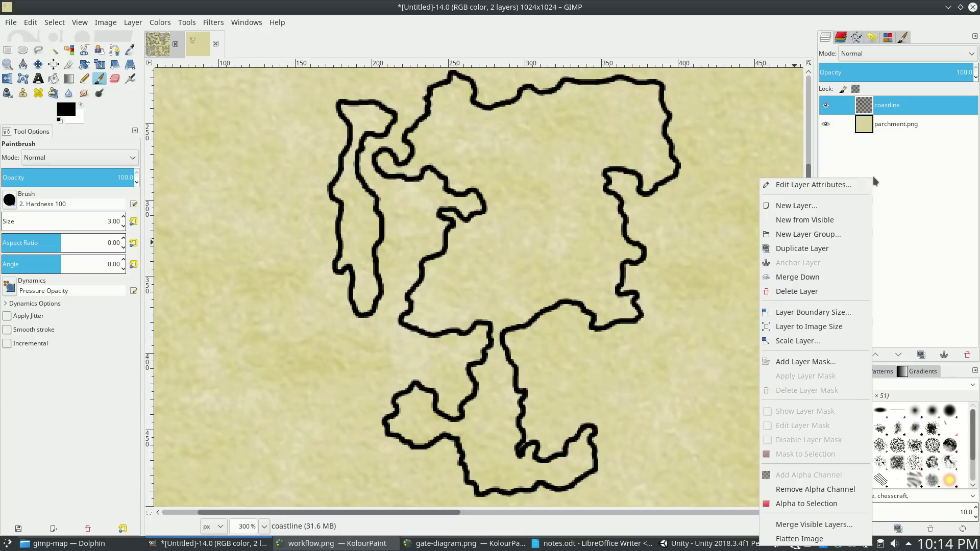
click(857, 205)
text(water)
key(Return)
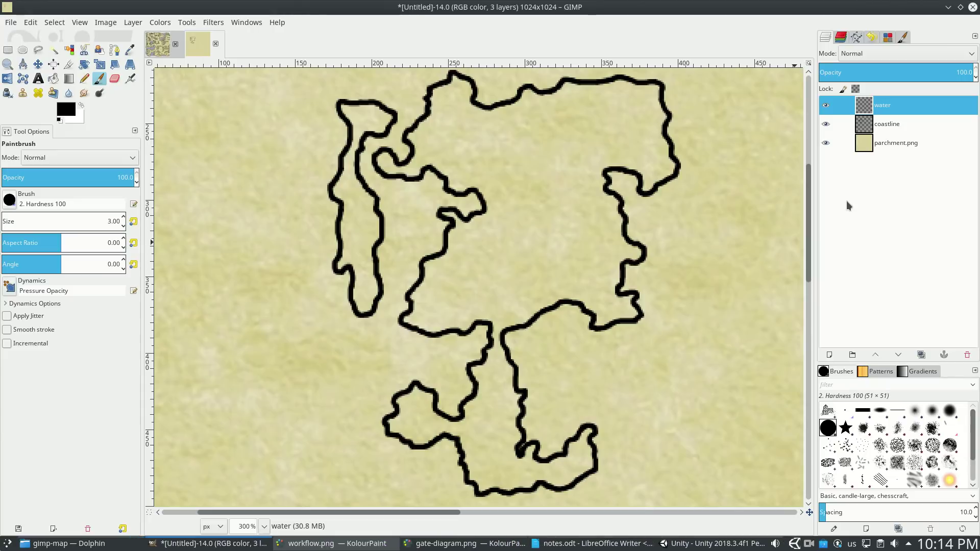
drag(901, 110, 896, 131)
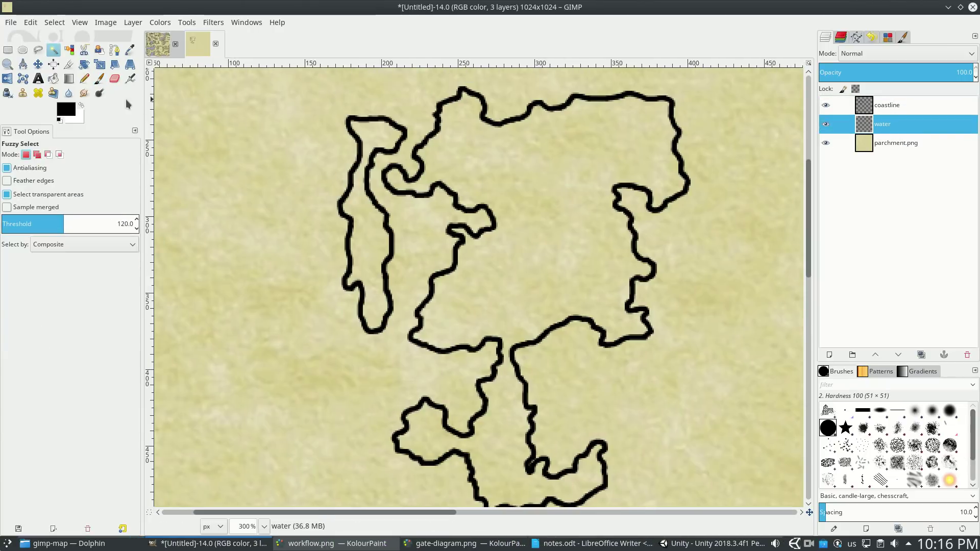
Step: Bucket-fill the water layer with bright cyan and begin adding a layer mask
key(shift+b)
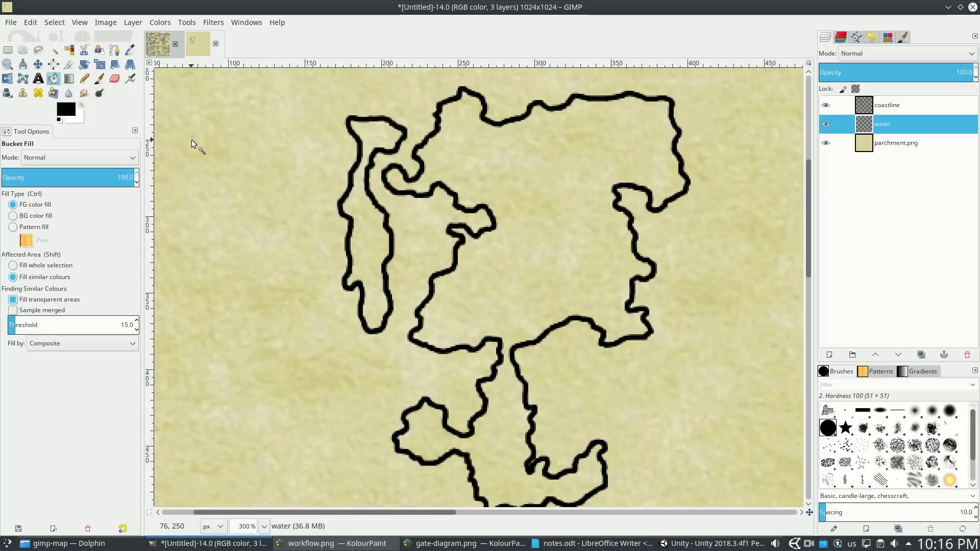
click(70, 110)
click(193, 259)
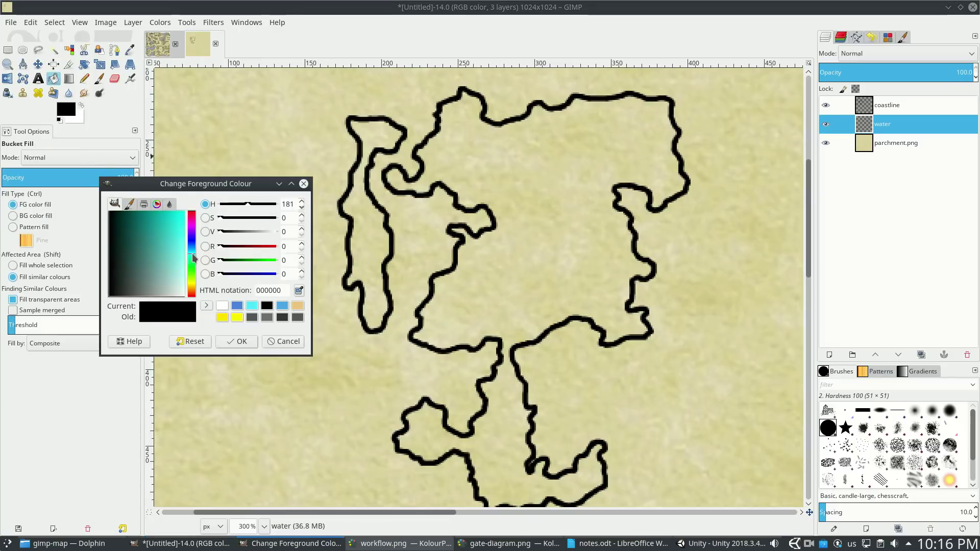
click(181, 213)
click(235, 341)
click(540, 266)
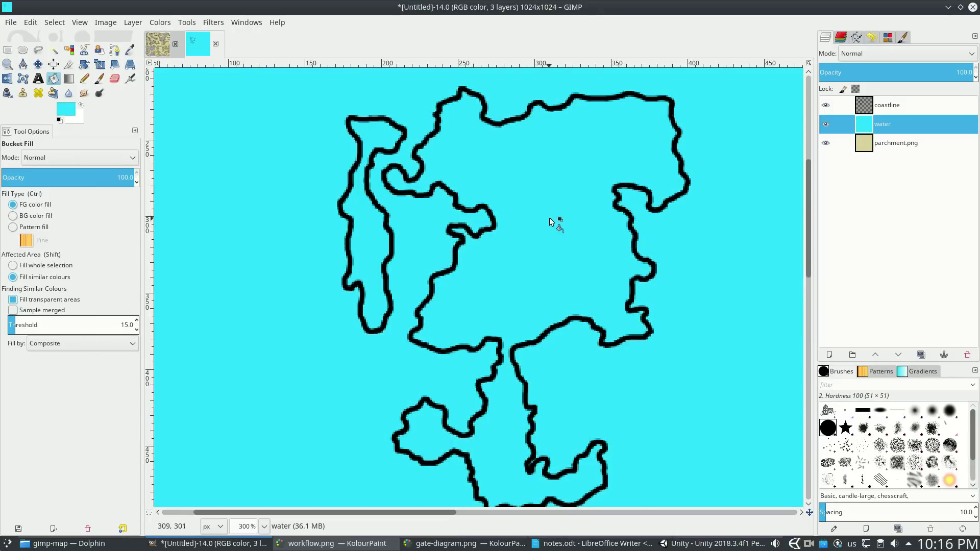
right_click(884, 126)
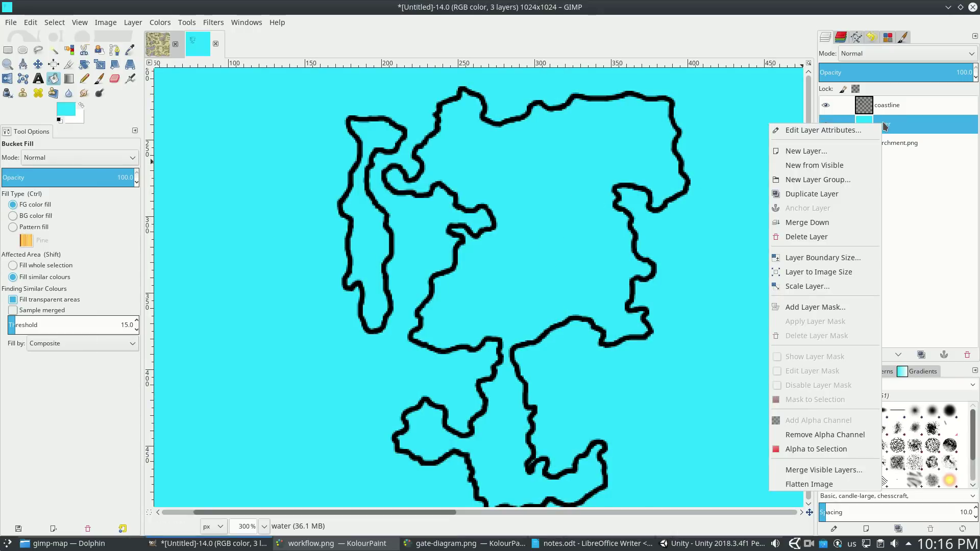
click(836, 307)
Step: Add a white mask to the water layer and bucket-fill it with dark grey
click(843, 405)
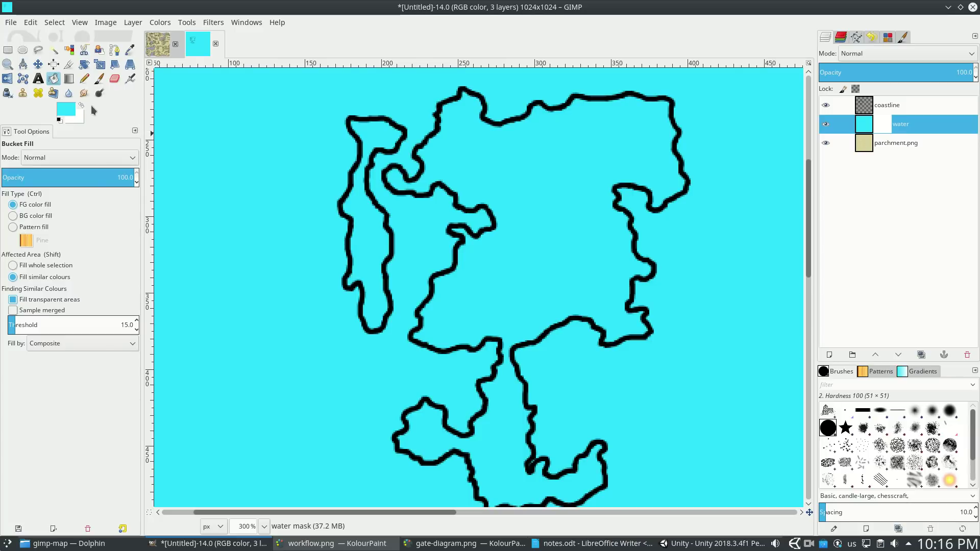
click(65, 109)
click(159, 289)
drag(159, 290, 146, 317)
click(234, 341)
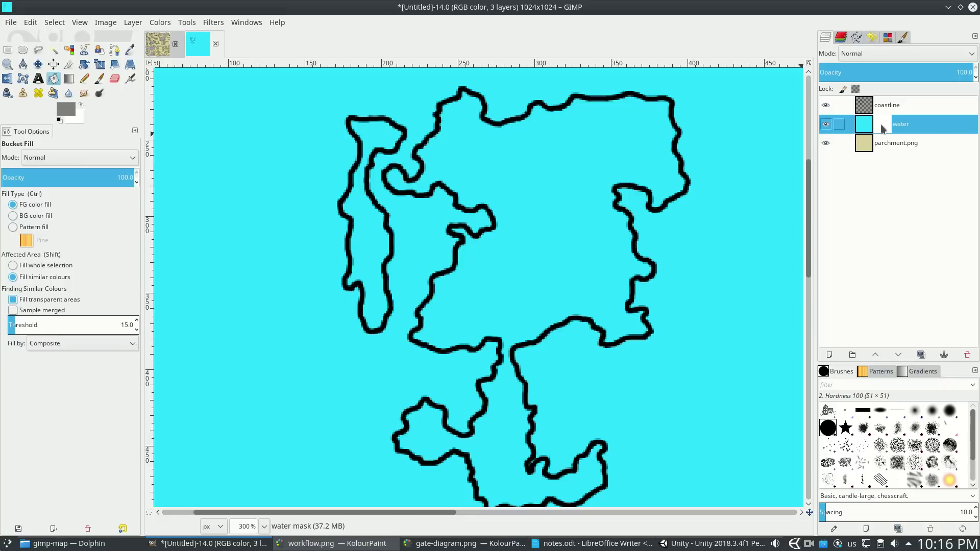
click(553, 237)
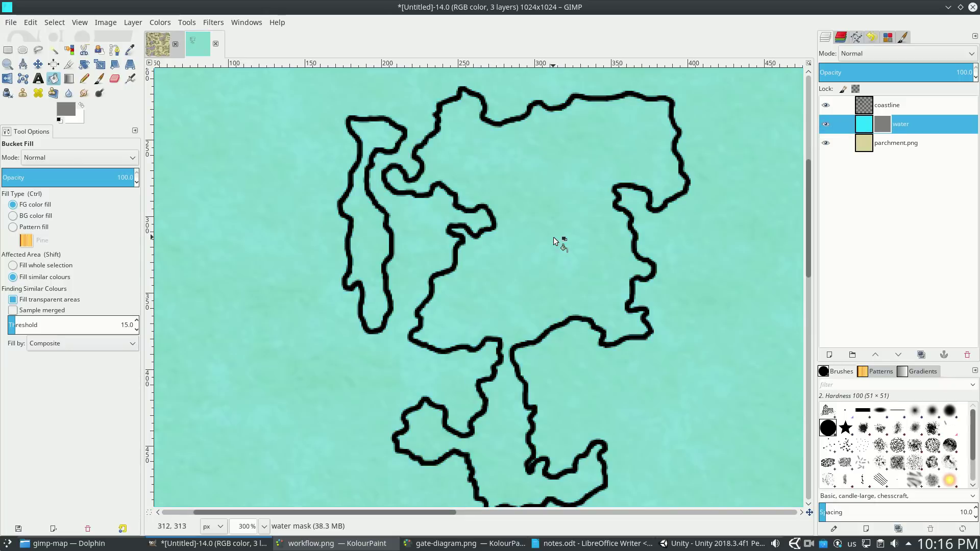
Step: Darken the foreground grey further, then make the coastline layer active
click(65, 108)
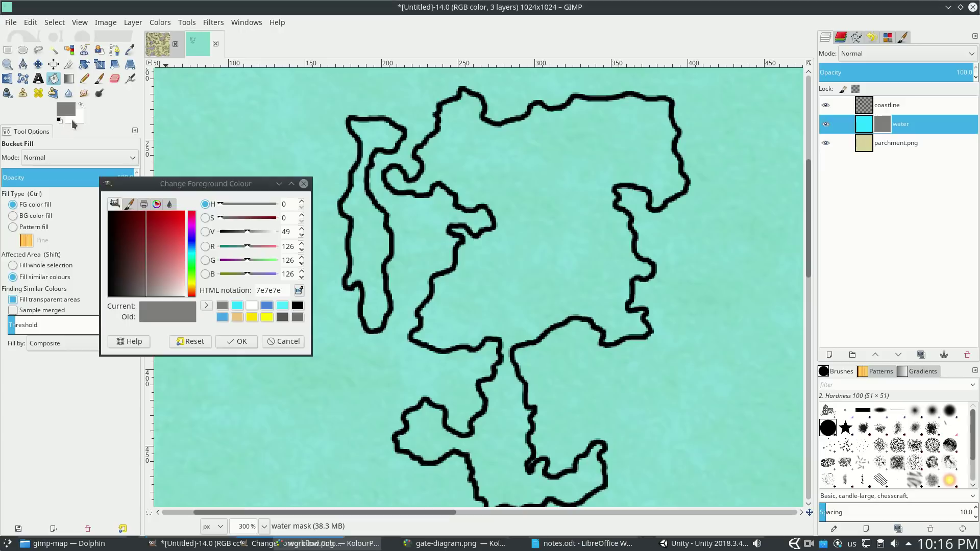
click(134, 285)
click(250, 342)
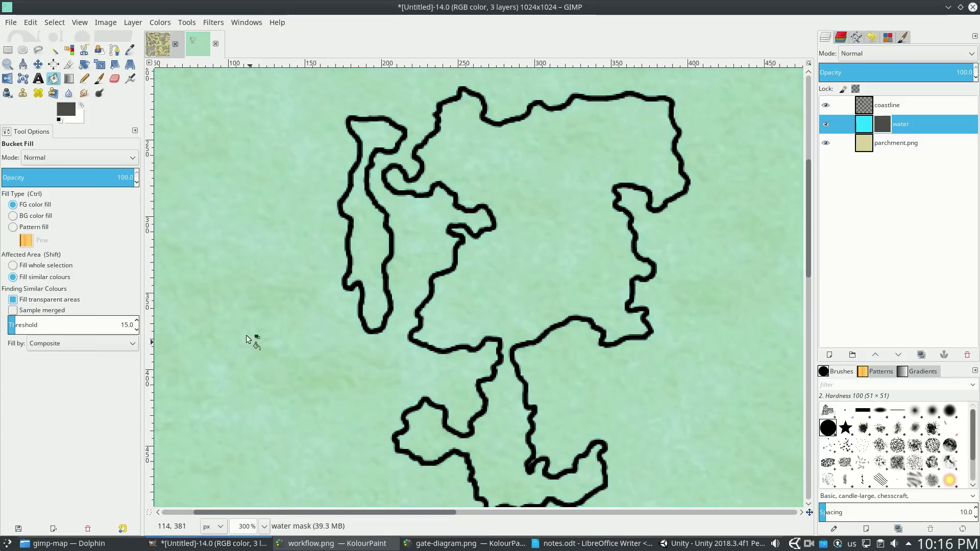
click(65, 109)
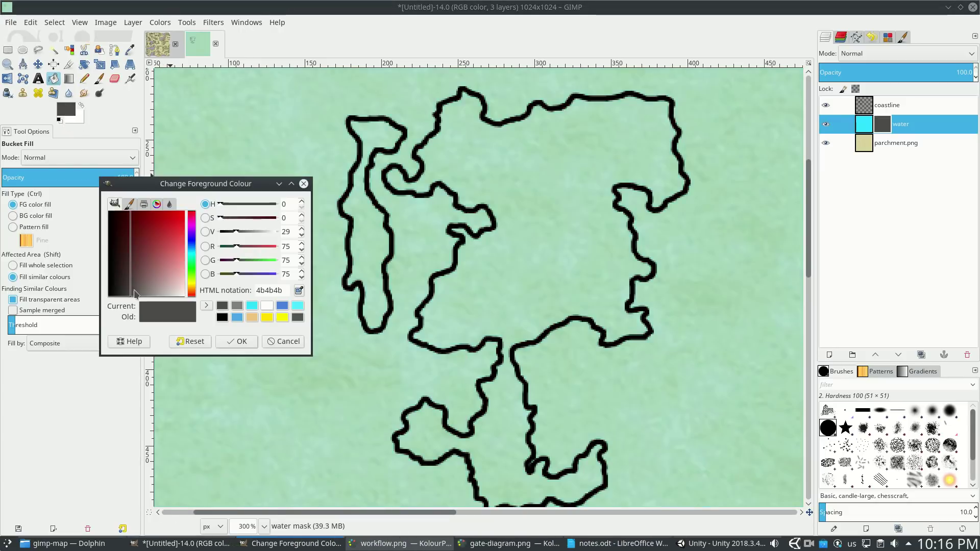
click(236, 341)
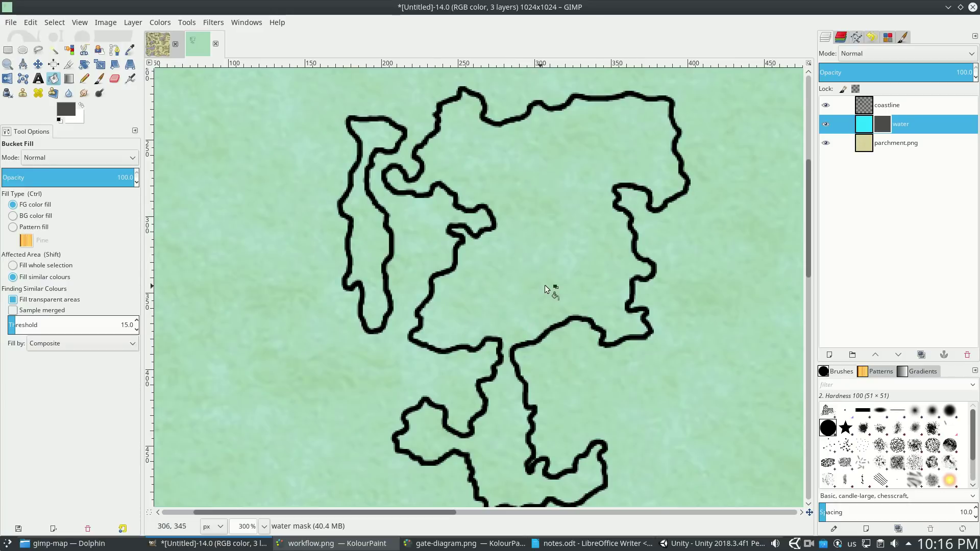
click(903, 112)
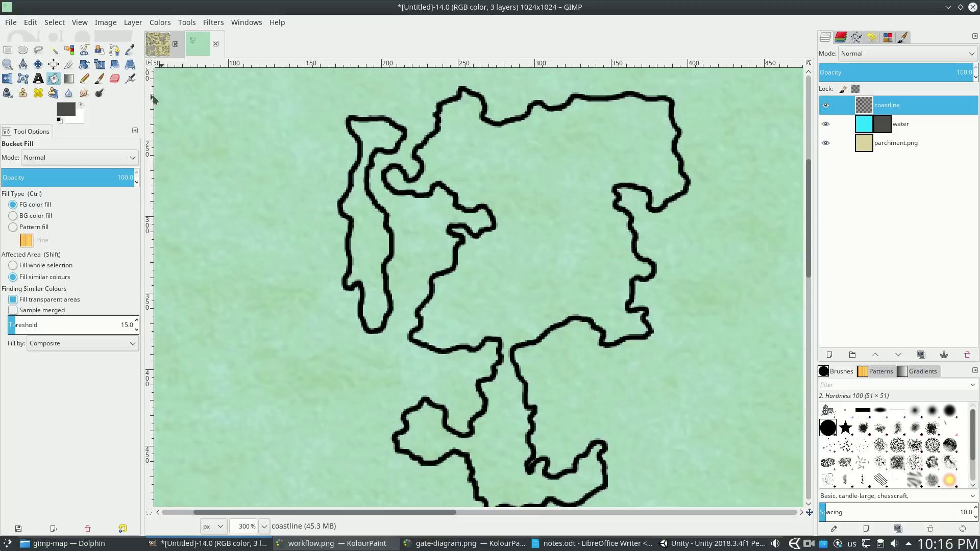
Step: Fuzzy-select the land area enclosed by the black coastline
click(53, 50)
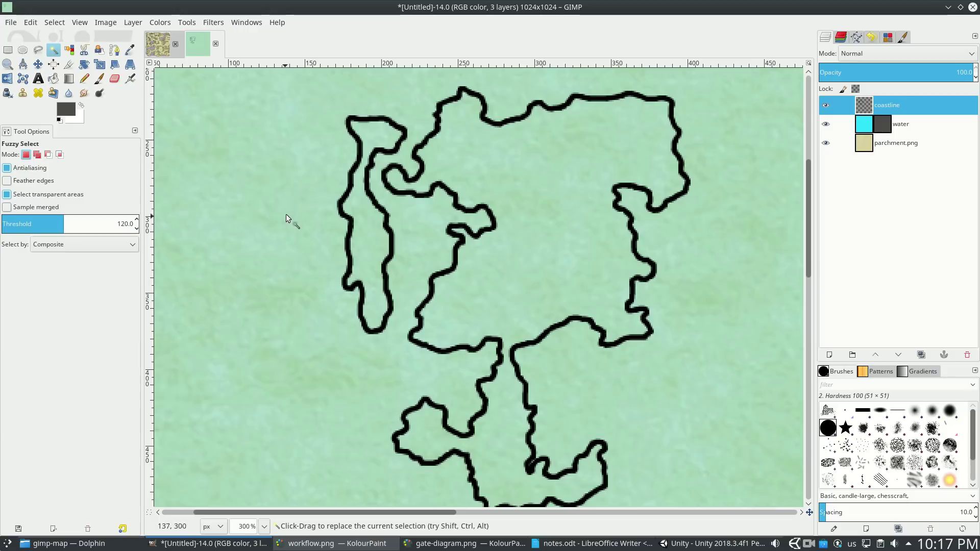
click(277, 198)
key(ctrl+z)
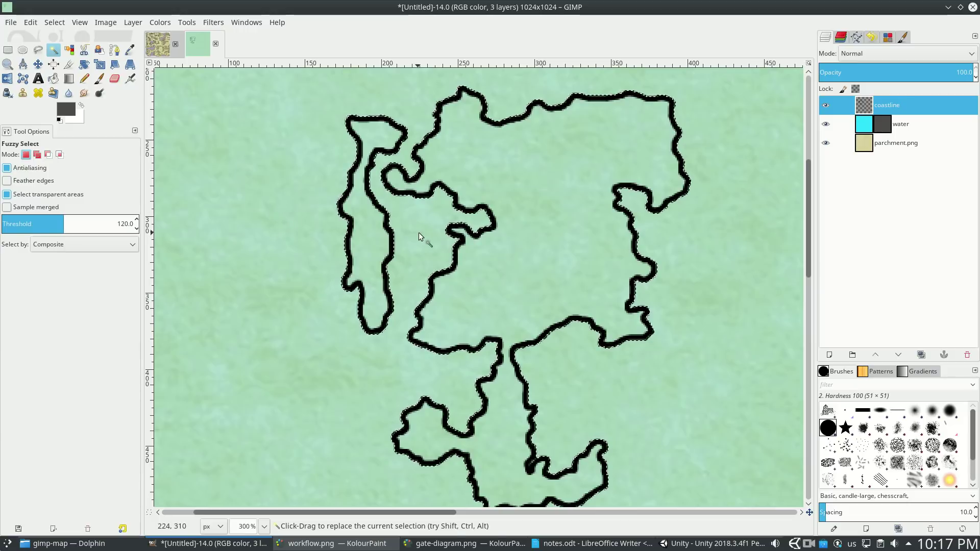
scroll(418, 232, up, 1)
scroll(356, 262, down, 1)
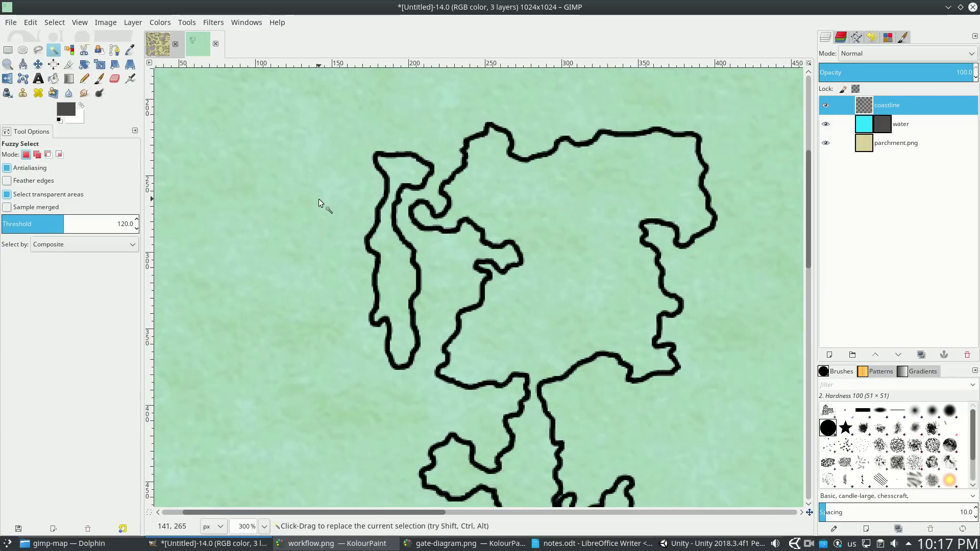
click(292, 179)
scroll(480, 271, up, 6)
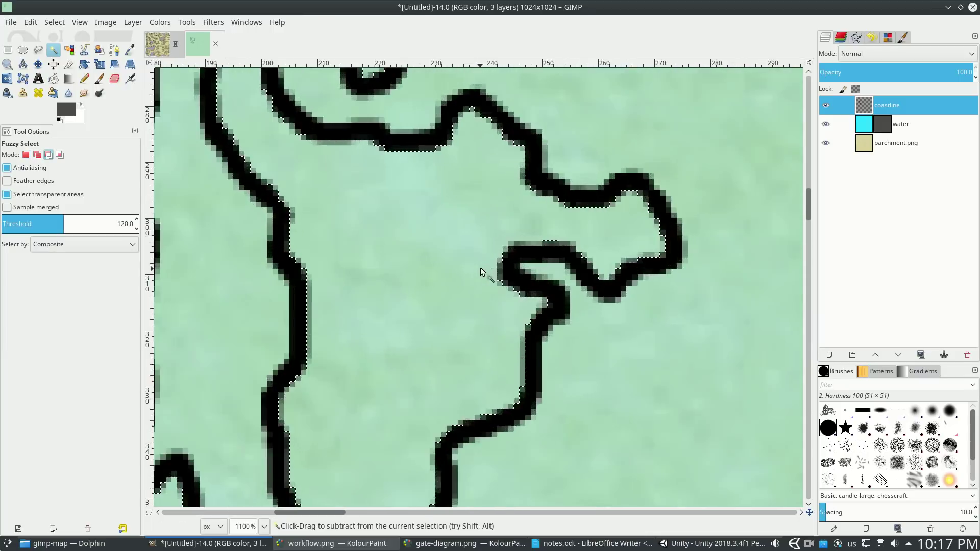
scroll(459, 278, up, 1)
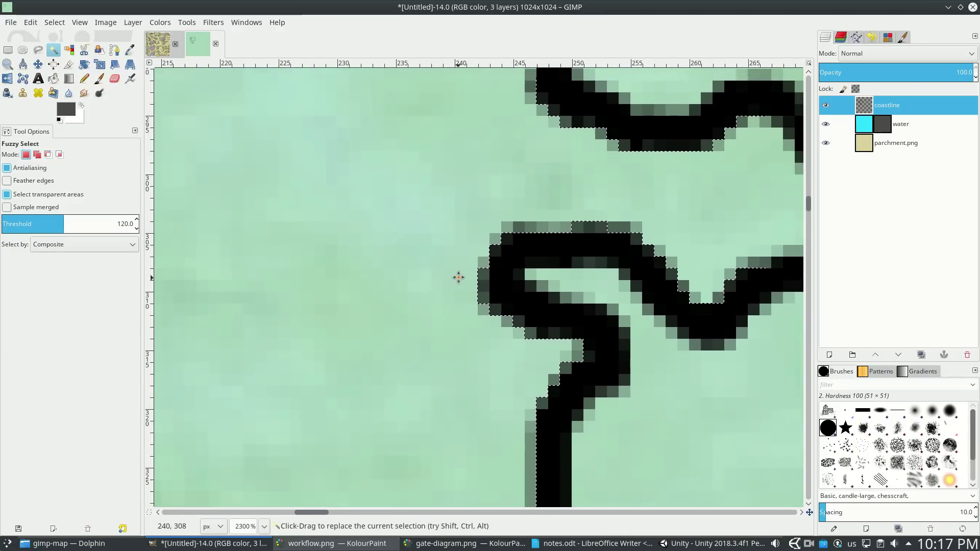
scroll(485, 286, down, 1)
scroll(485, 287, up, 3)
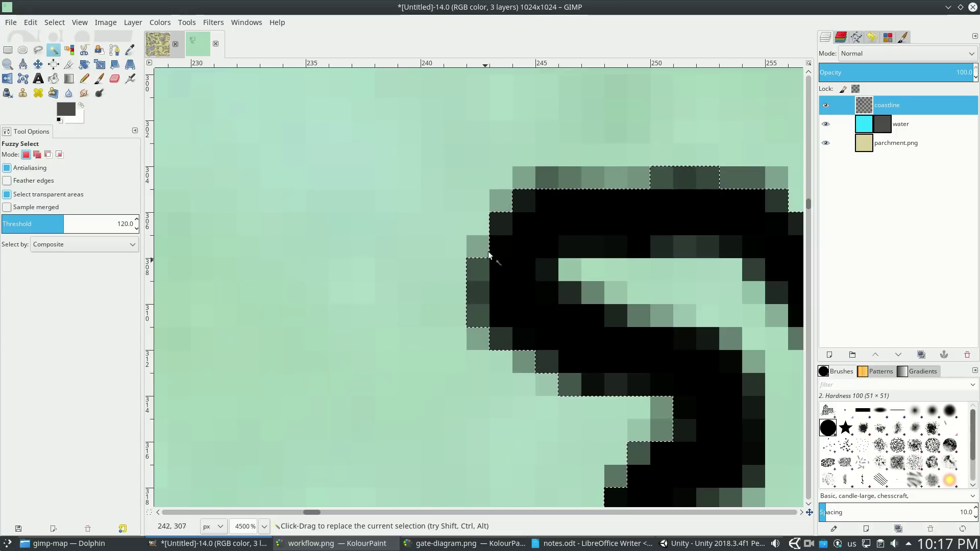
scroll(742, 161, right, 5)
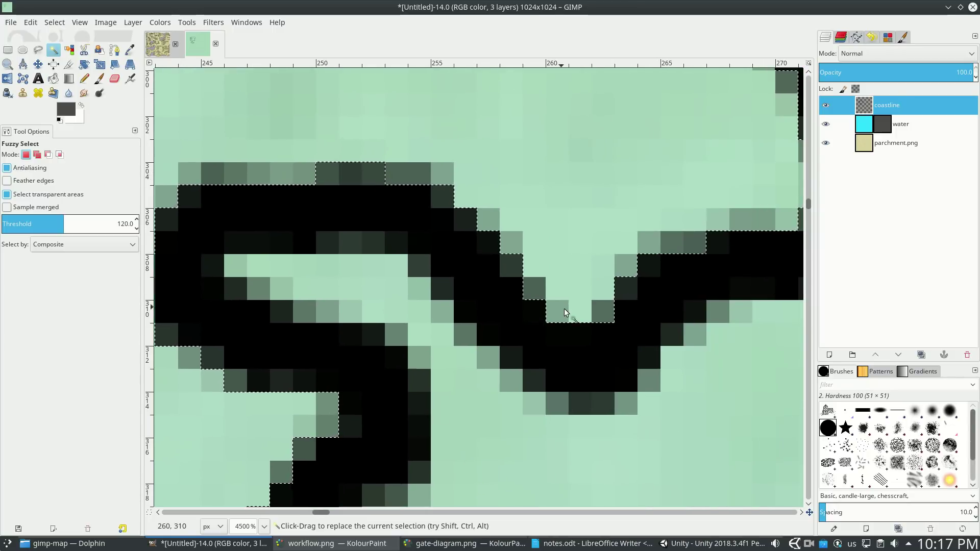
scroll(567, 310, down, 8)
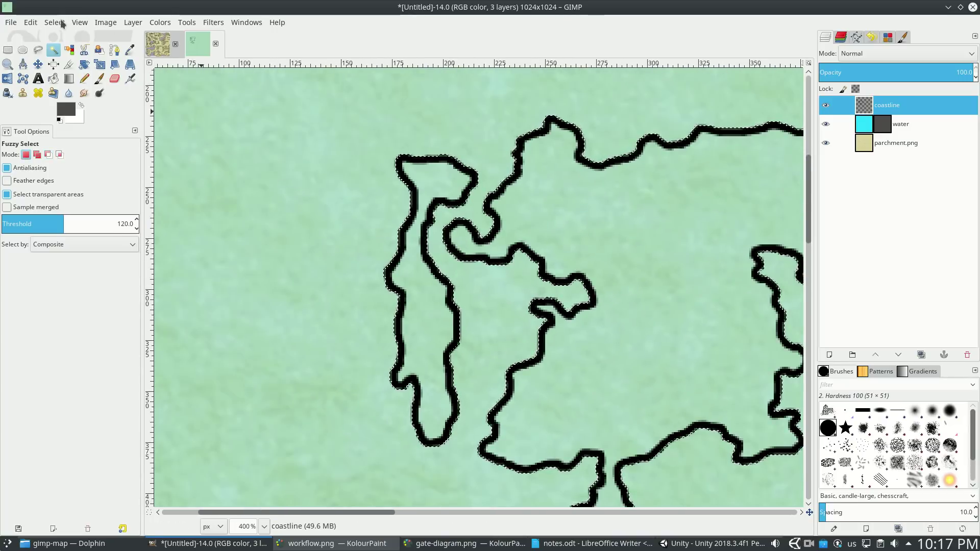
Step: Adjust the land selection from the Select menu and make the water layer's mask active
click(56, 65)
scroll(488, 232, up, 2)
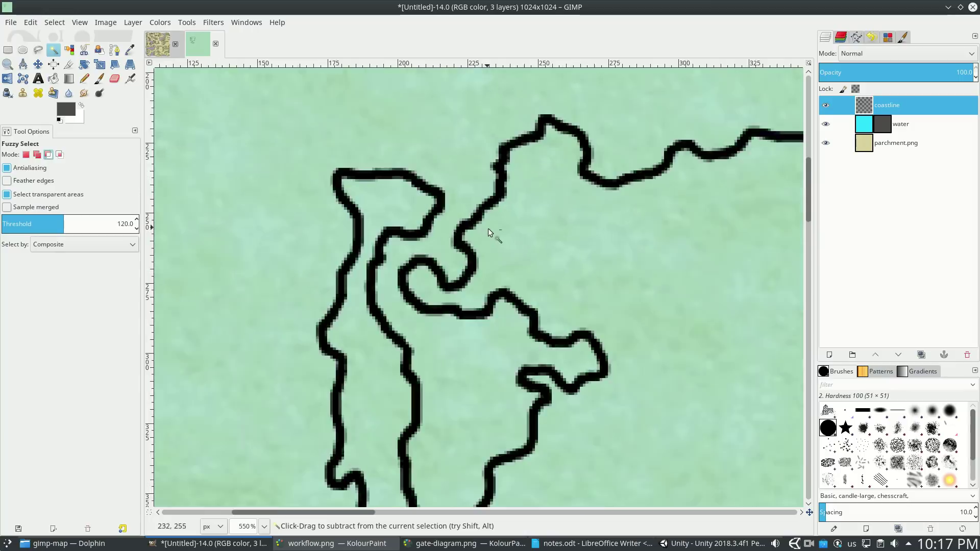
scroll(488, 232, up, 2)
scroll(448, 230, up, 2)
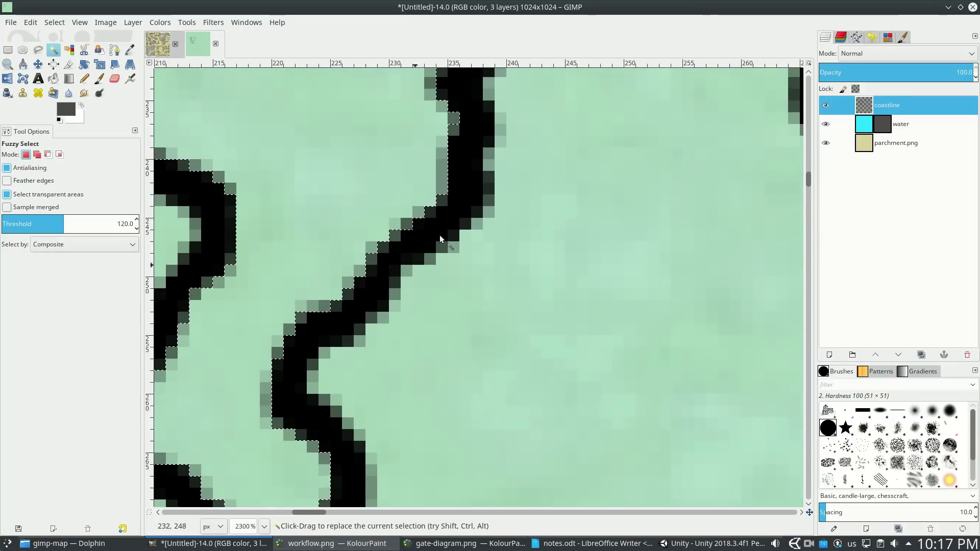
scroll(439, 238, up, 4)
scroll(431, 263, right, 2)
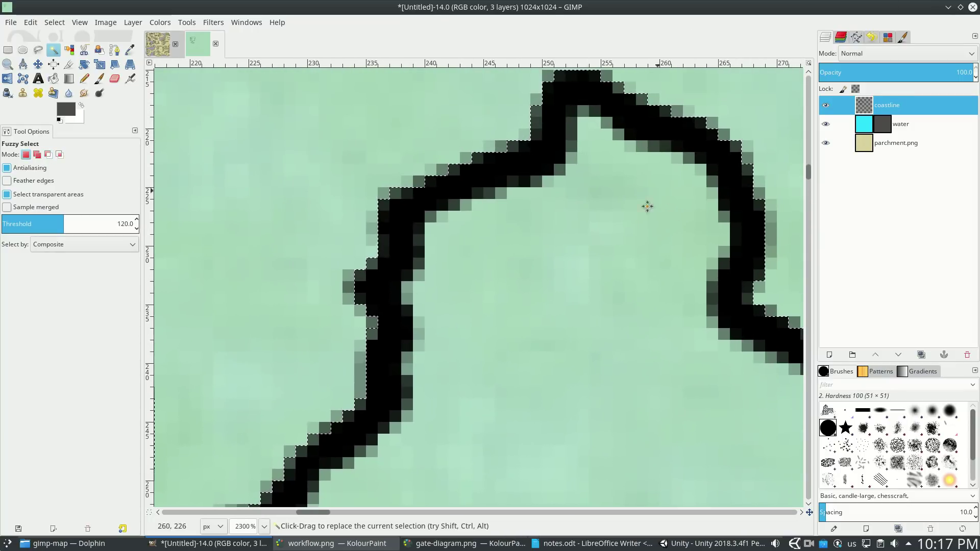
scroll(463, 267, down, 2)
scroll(473, 282, down, 2)
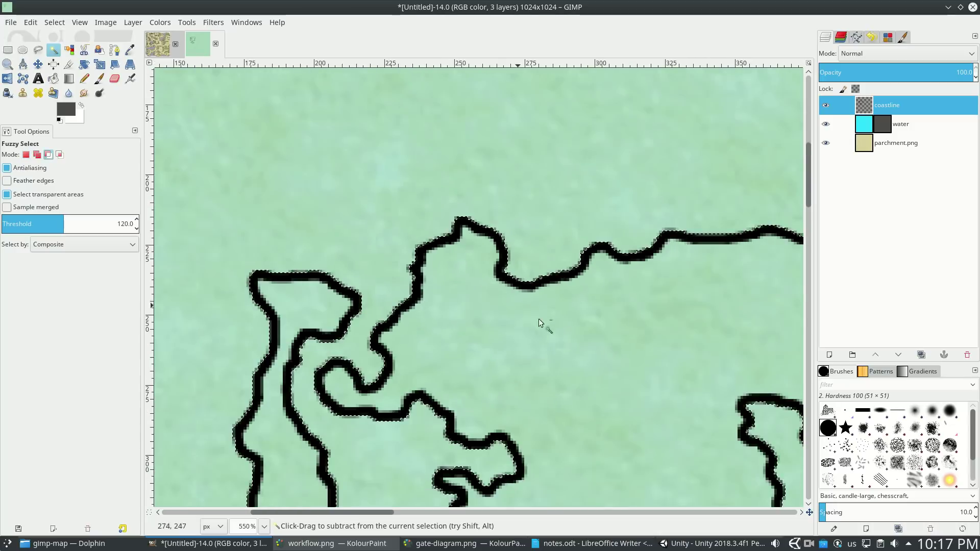
scroll(538, 319, down, 3)
scroll(561, 255, right, 1)
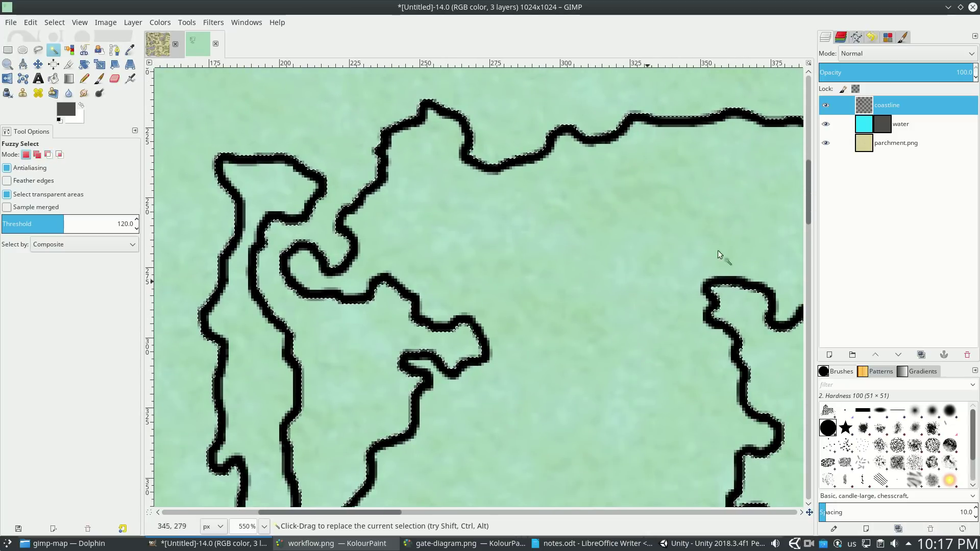
click(889, 127)
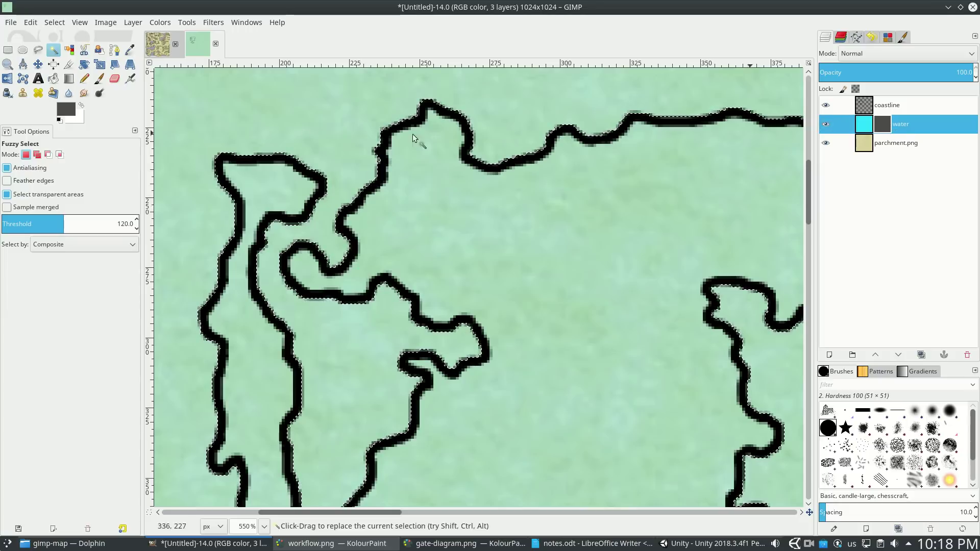
Step: Fill the island selection on the water mask with black so the land shows parchment
click(71, 111)
drag(182, 213, 176, 290)
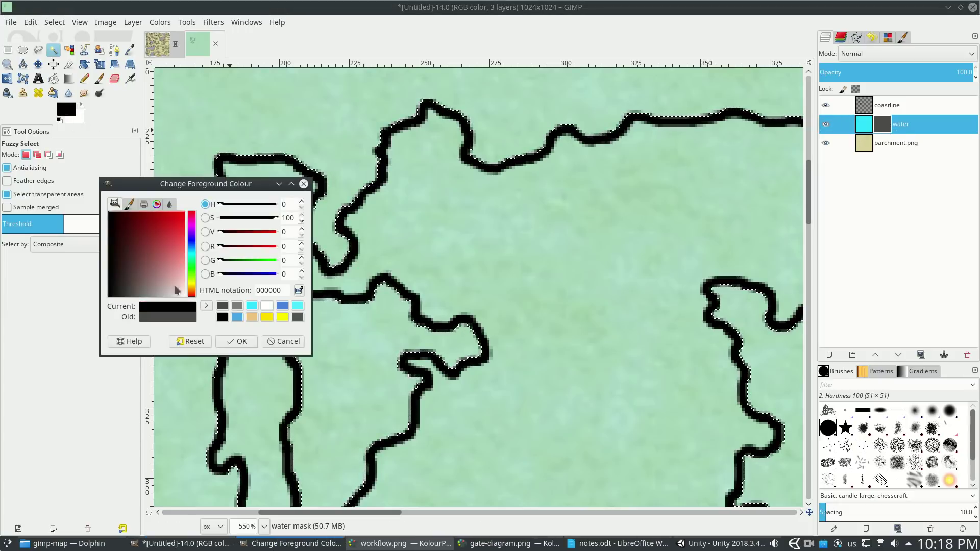
click(252, 344)
key(minus)
key(shift+b)
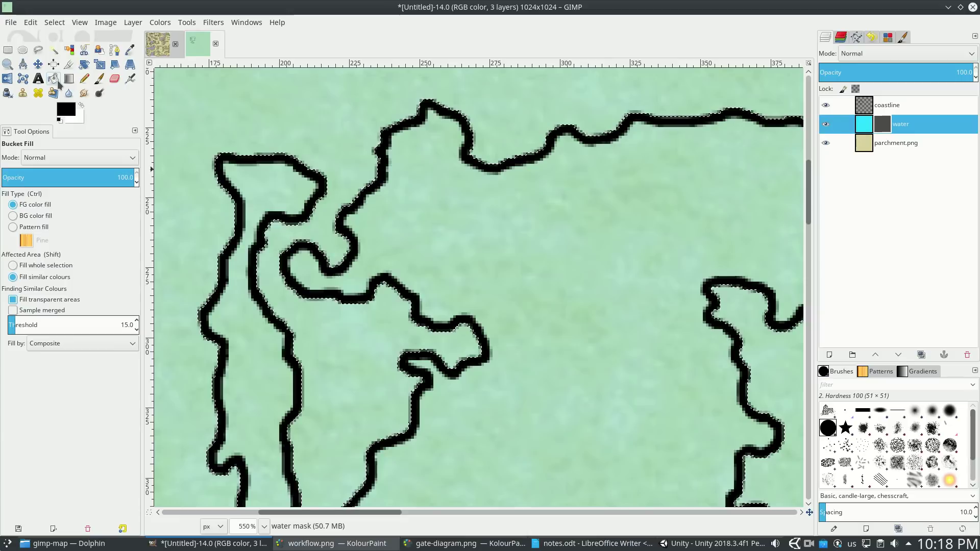
key(minus)
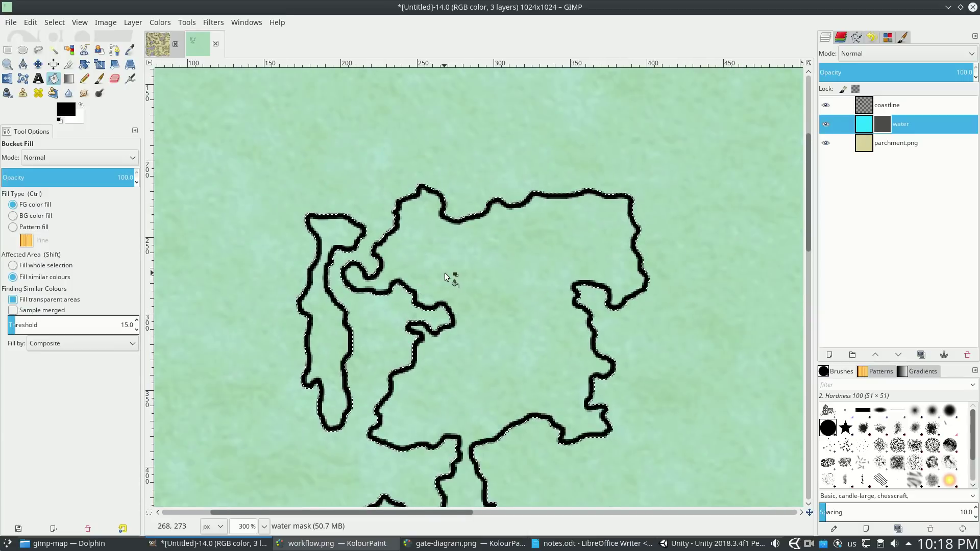
click(510, 276)
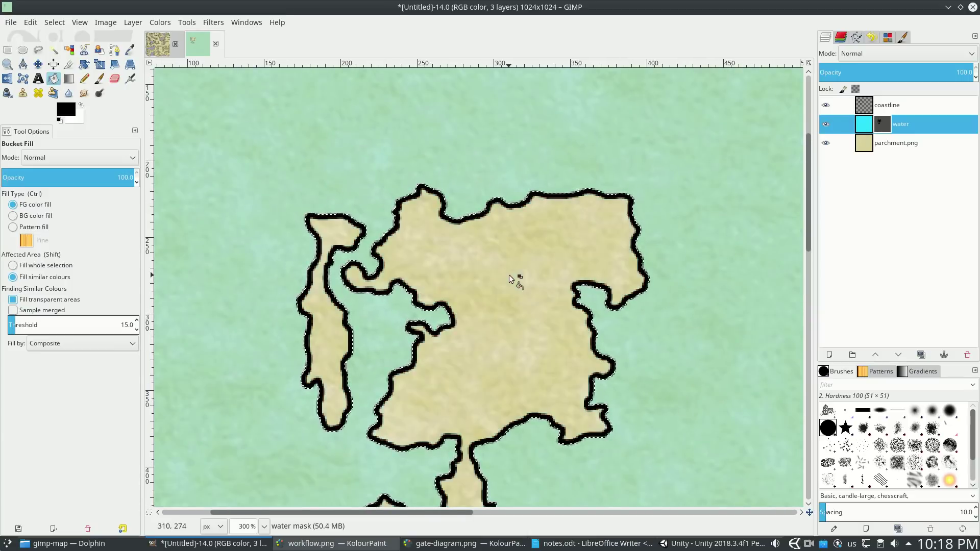
key(minus)
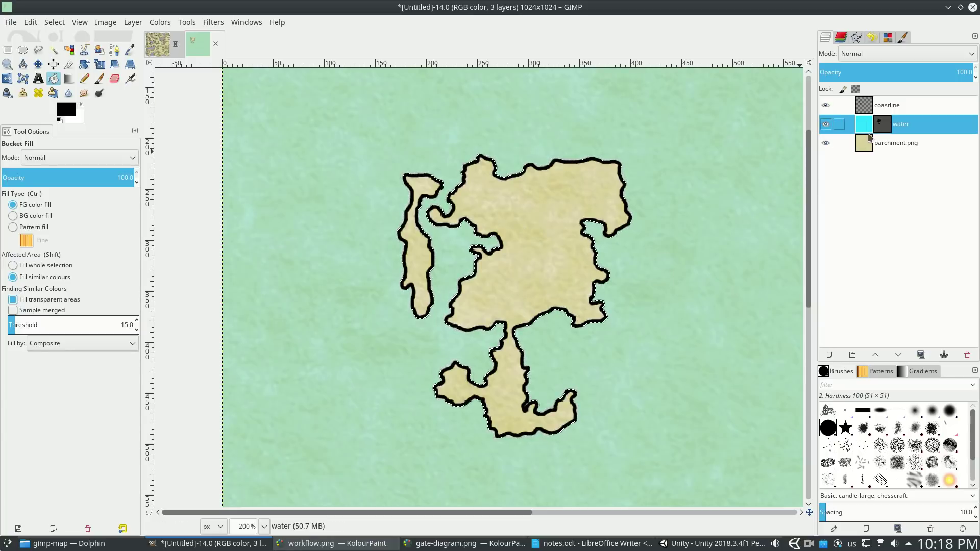
Step: Set the foreground colour to bright blue 41a3ff
click(66, 109)
click(191, 246)
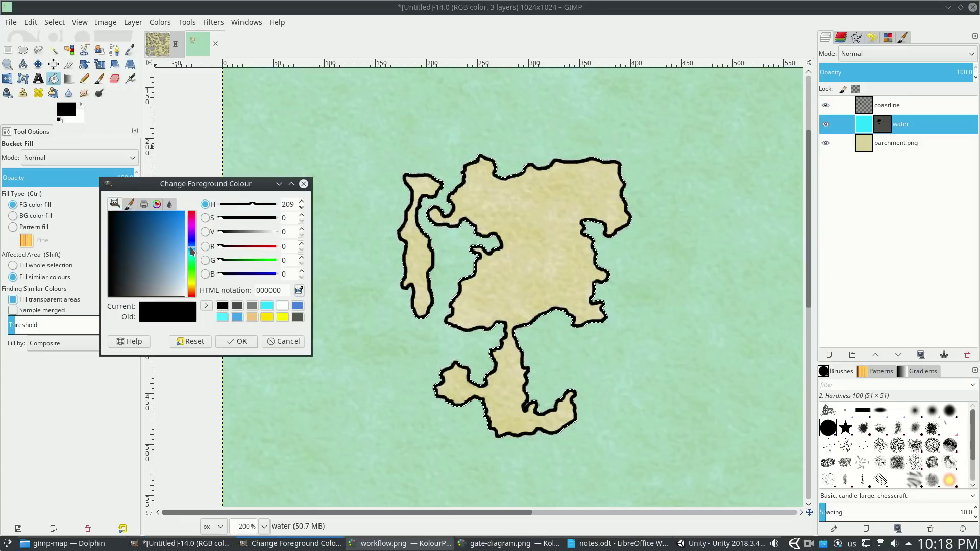
click(185, 233)
click(236, 341)
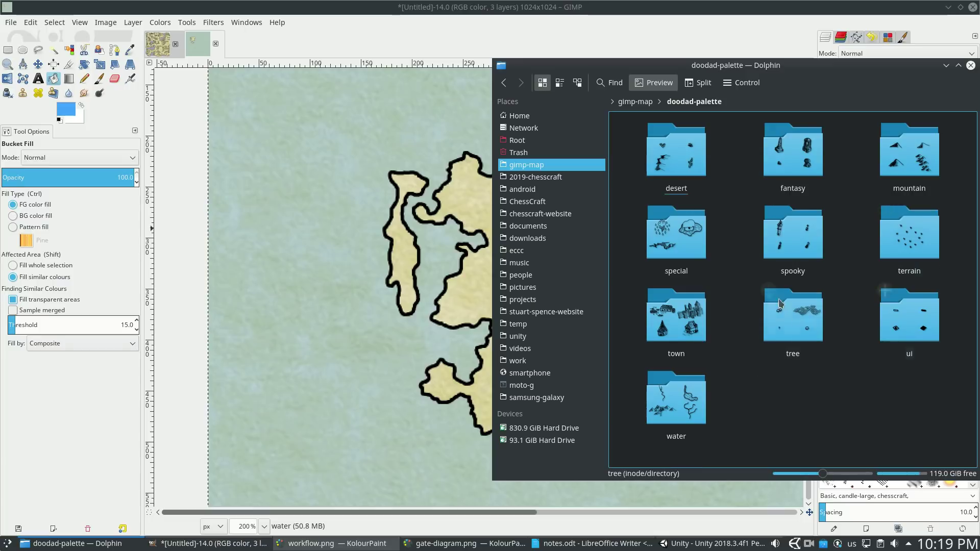
Step: Drag cone-001.png and mountain-018.png from the town doodads folder onto the map
click(684, 318)
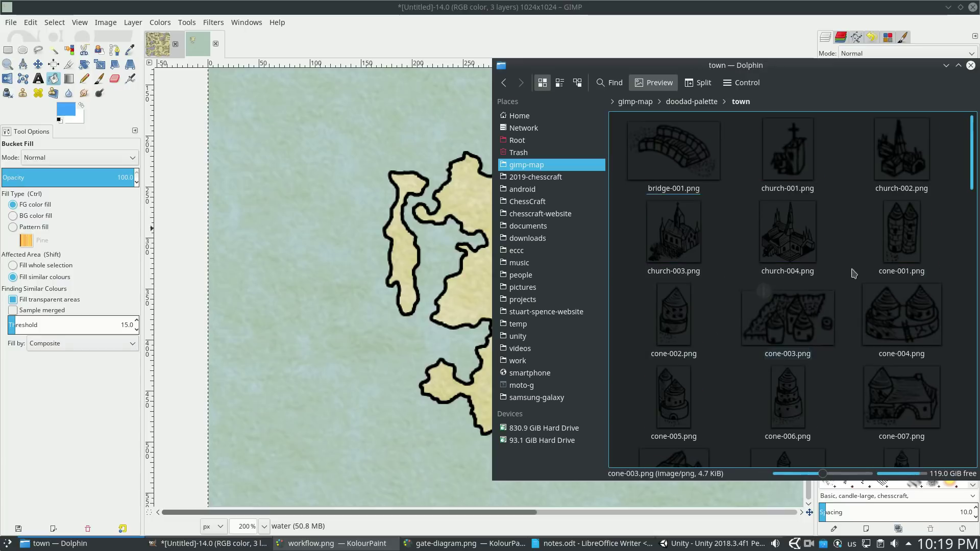
drag(908, 249, 387, 228)
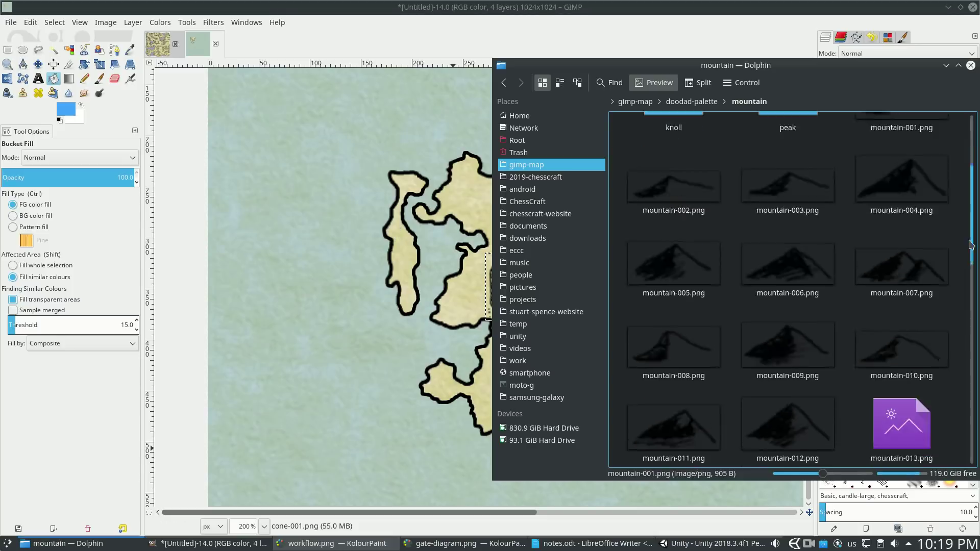
scroll(965, 307, down, 3)
drag(787, 321, 412, 267)
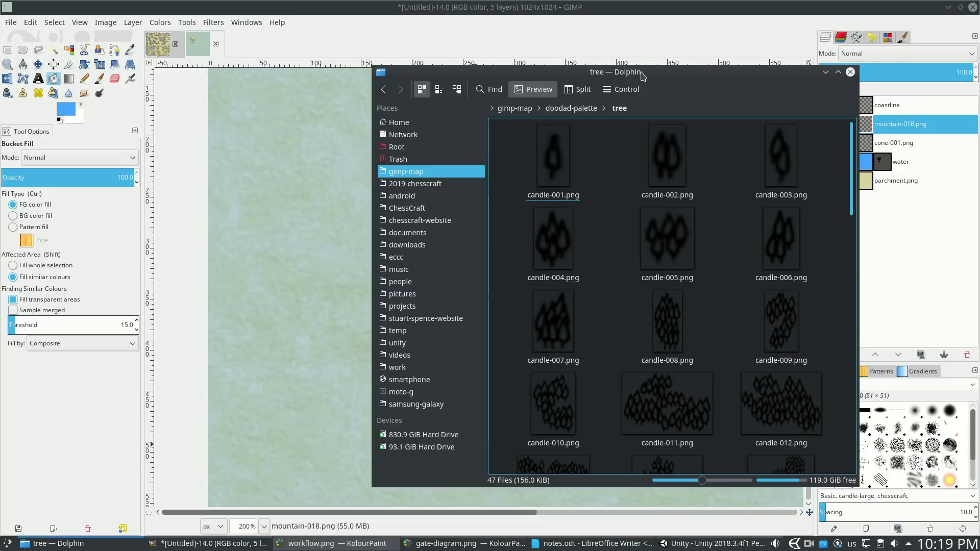
mouse_move(641, 75)
mouse_down()
mouse_move(655, 56)
mouse_move(656, 67)
mouse_move(979, 68)
mouse_up()
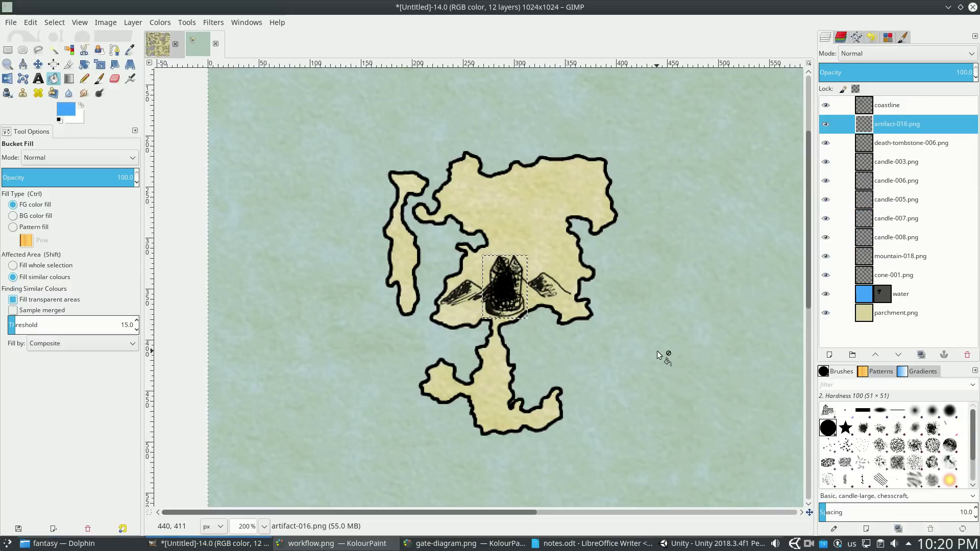
Step: Move the artifact tower up to the island's north and shift the castle towers up-left
key(m)
drag(505, 294, 571, 169)
mouse_move(507, 274)
mouse_down()
mouse_move(467, 191)
mouse_move(491, 173)
mouse_up()
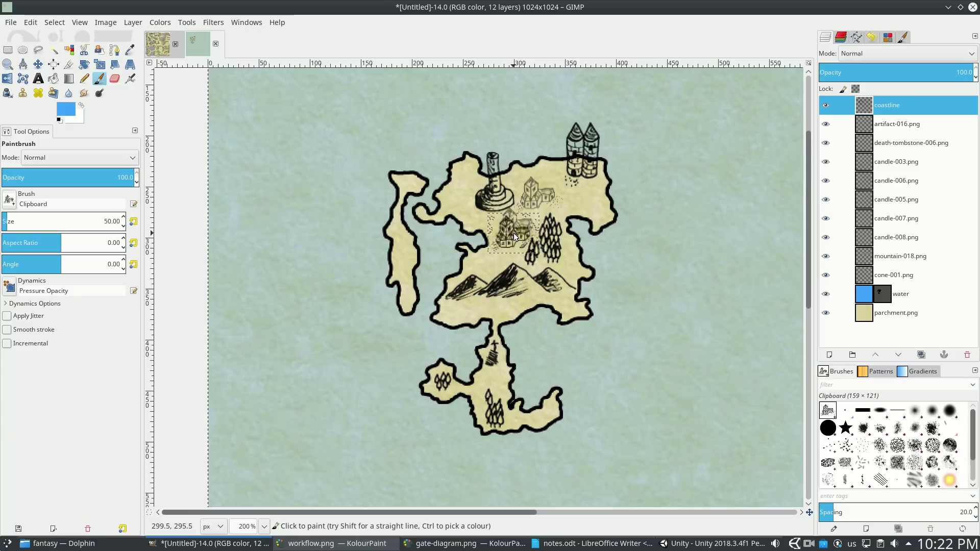
Step: Try stamping a clipboard doodad, undo it, and move the artifact tower beside the trees
mouse_move(406, 255)
mouse_down()
mouse_move(510, 204)
mouse_move(529, 160)
mouse_up()
key(ctrl+z)
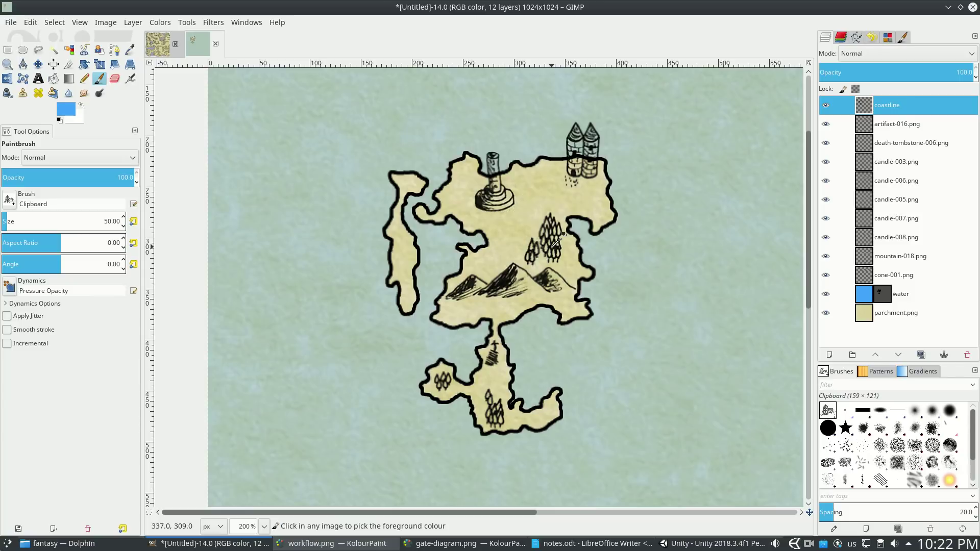
key(m)
mouse_move(497, 198)
mouse_down()
mouse_move(513, 209)
mouse_move(414, 261)
mouse_move(484, 196)
mouse_move(511, 225)
mouse_up()
Step: Place the castle on the northeast coast and make the coastline layer active
click(573, 176)
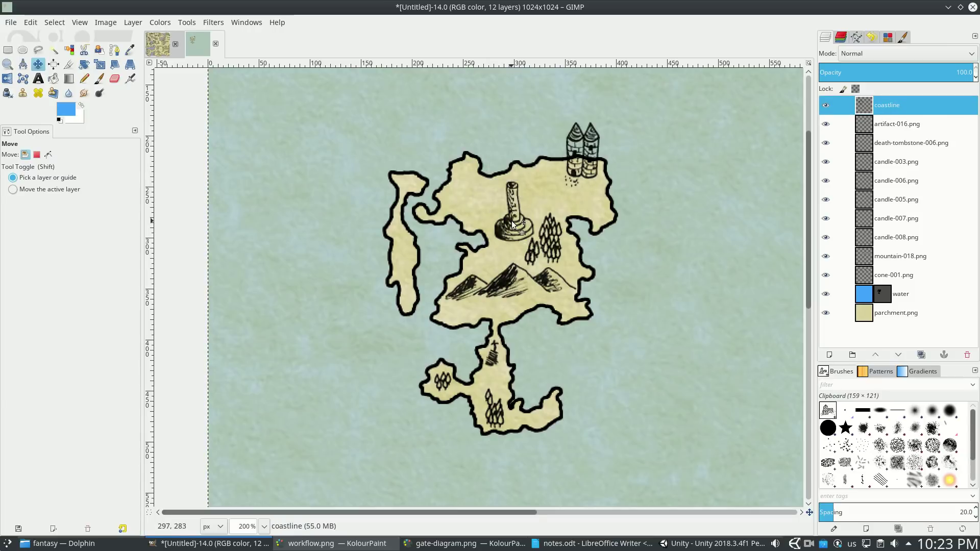
drag(583, 137, 580, 139)
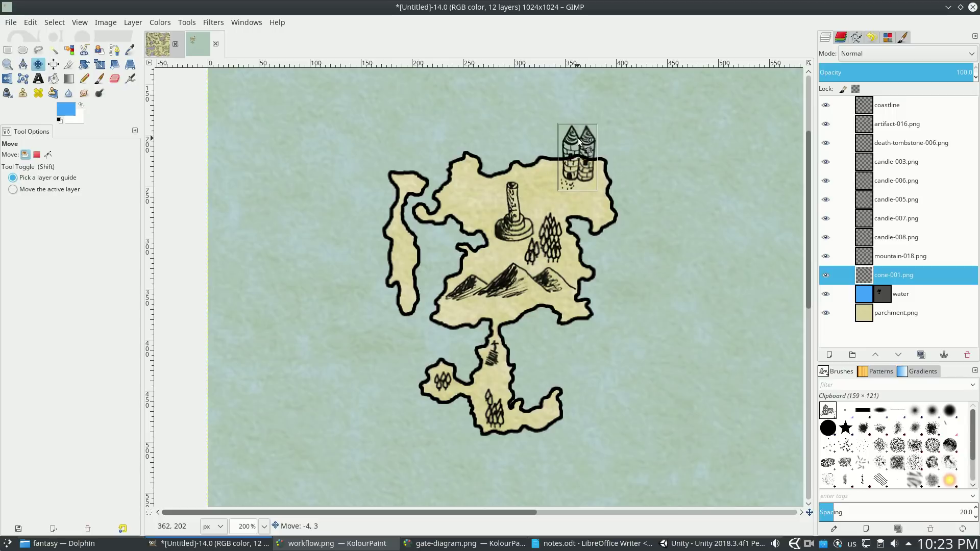
click(580, 140)
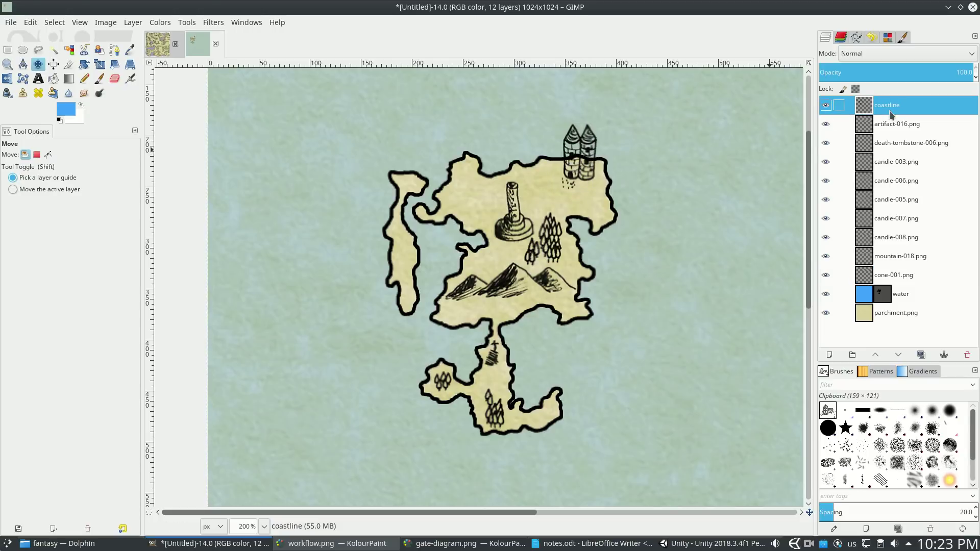
key(shift+e)
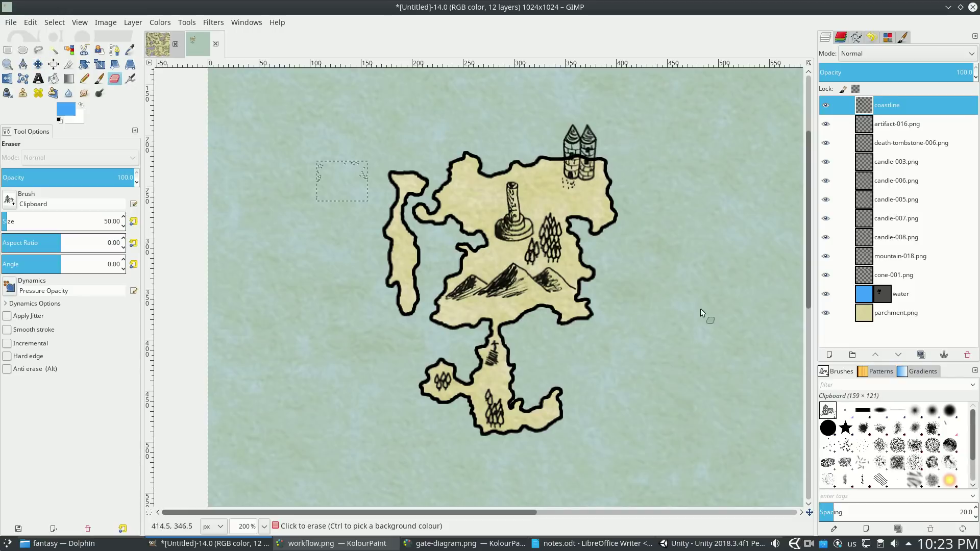
Step: Erase the coastline line crossing the castle towers with a 5 px hard round eraser
click(827, 428)
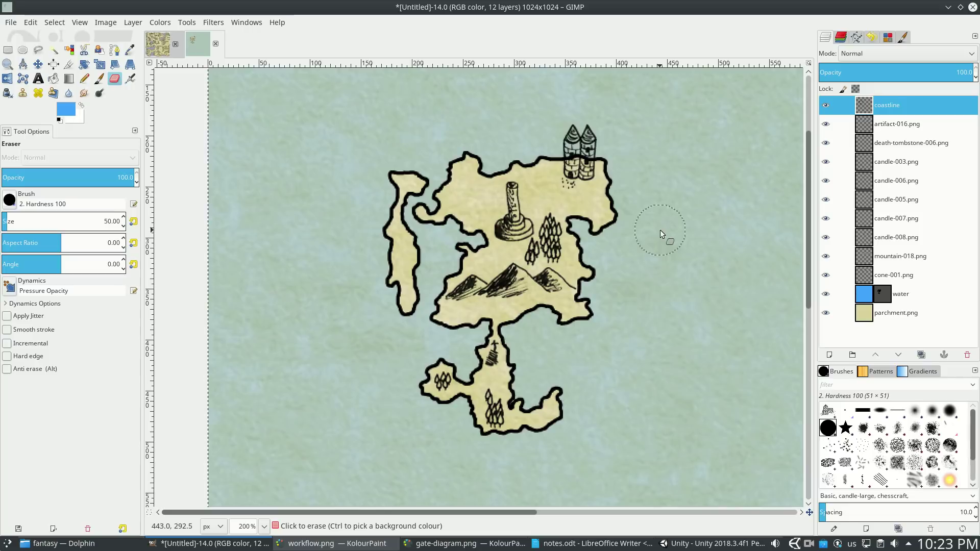
click(104, 221)
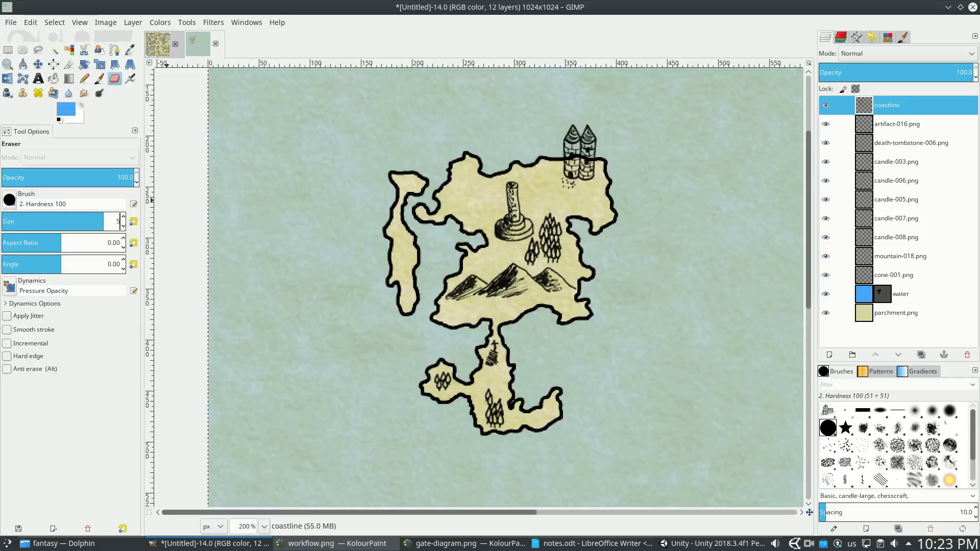
text(5)
key(Return)
scroll(537, 154, up, 3)
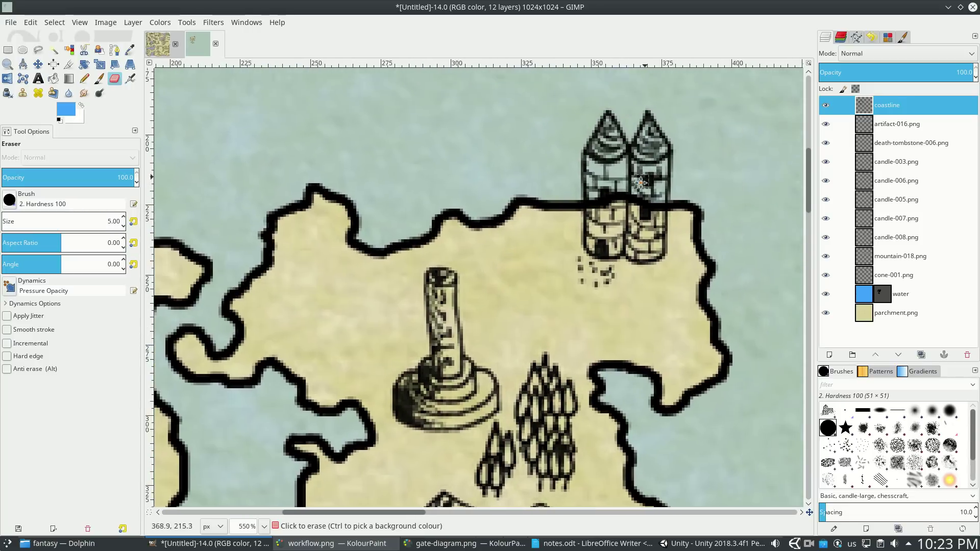
scroll(611, 203, right, 1)
drag(591, 205, 598, 210)
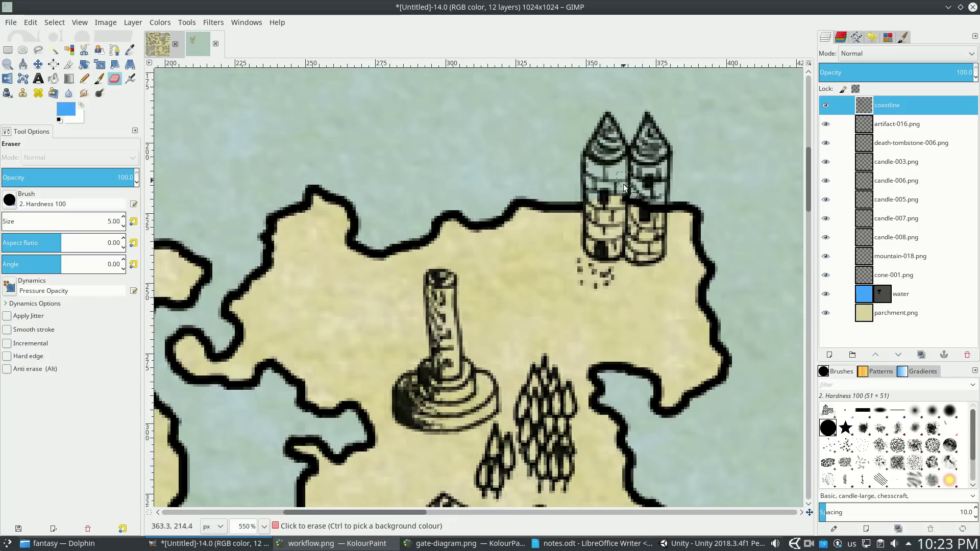
click(660, 191)
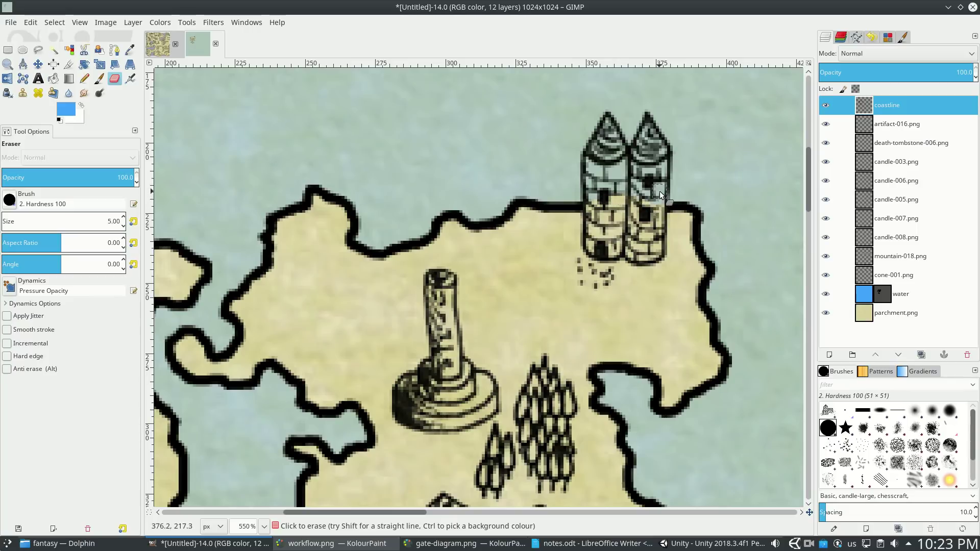
Step: Paint black on the water mask over the left tower's cone
click(881, 296)
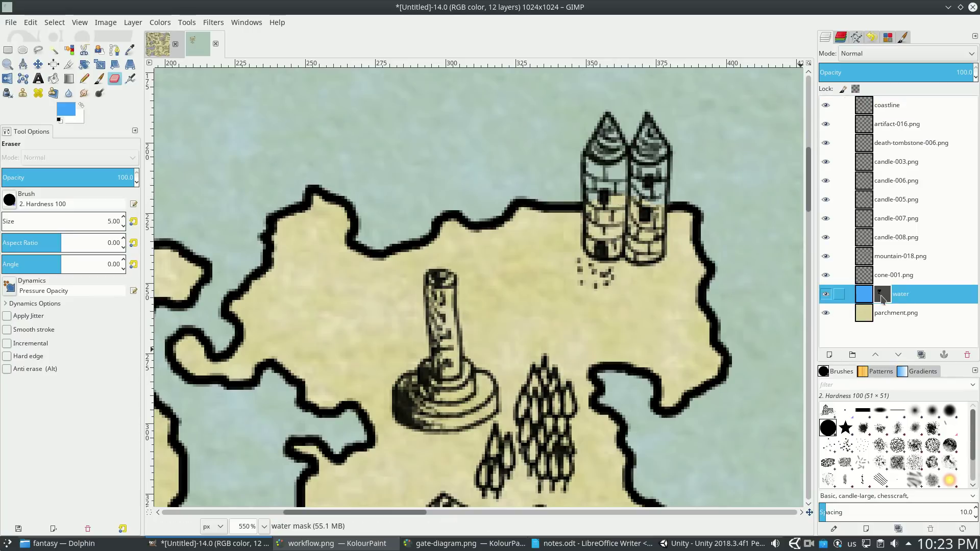
key(o)
key(d)
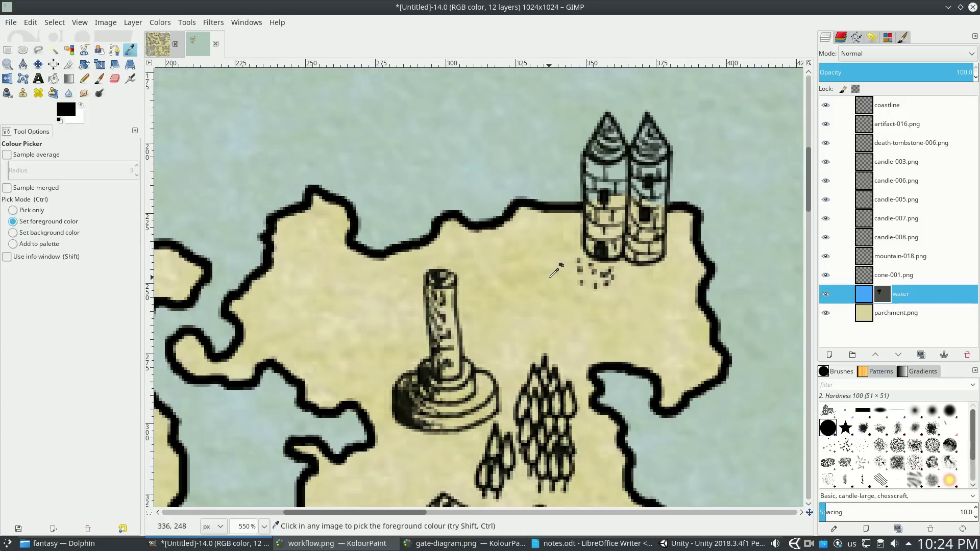
key(p)
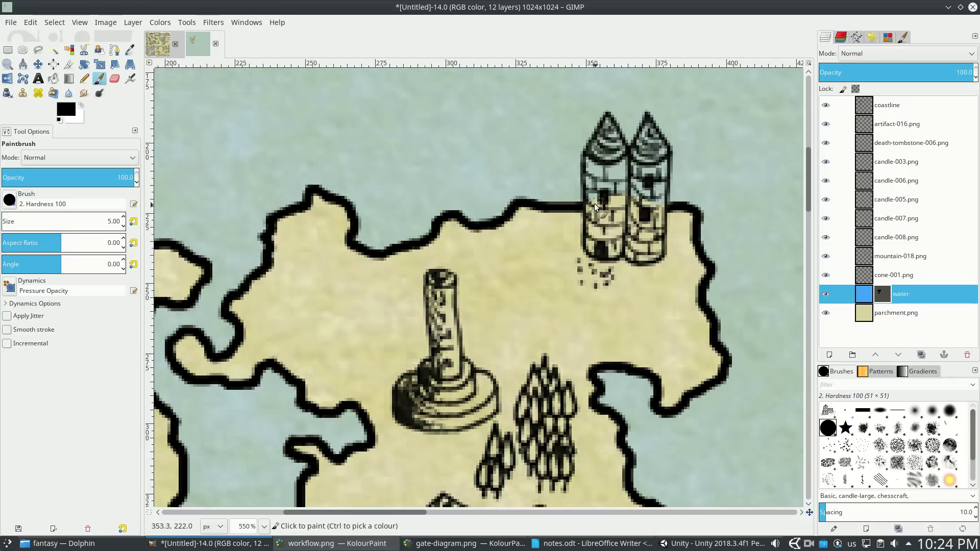
mouse_move(601, 151)
mouse_down()
mouse_move(609, 126)
mouse_move(593, 162)
mouse_move(605, 191)
mouse_move(611, 136)
mouse_move(655, 207)
mouse_up()
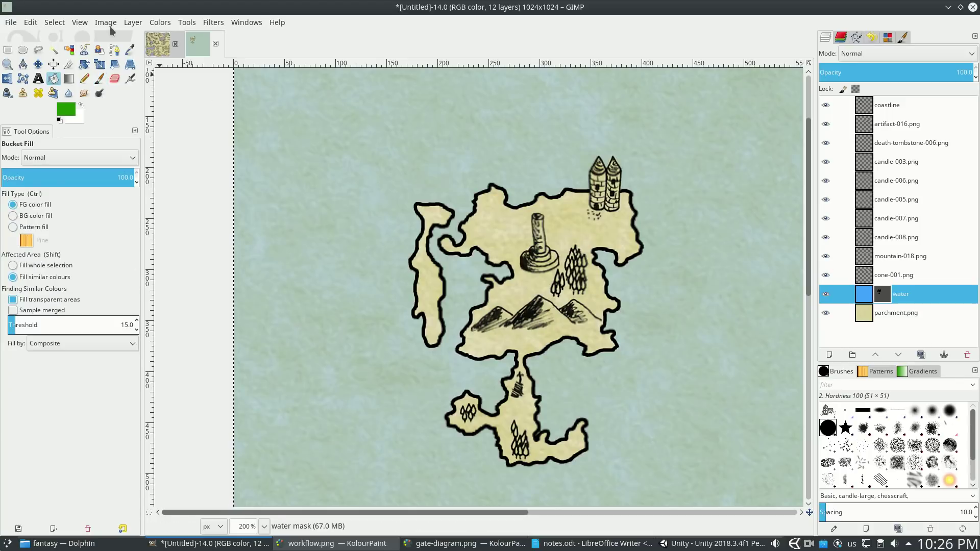
Step: Create a 'forest' layer and add a layer mask to it
click(133, 22)
click(145, 35)
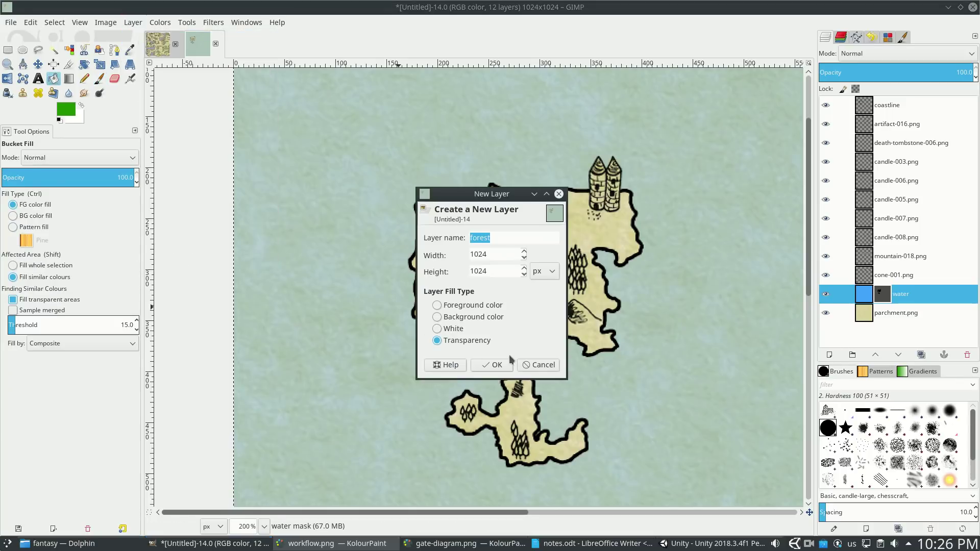
click(497, 365)
right_click(857, 292)
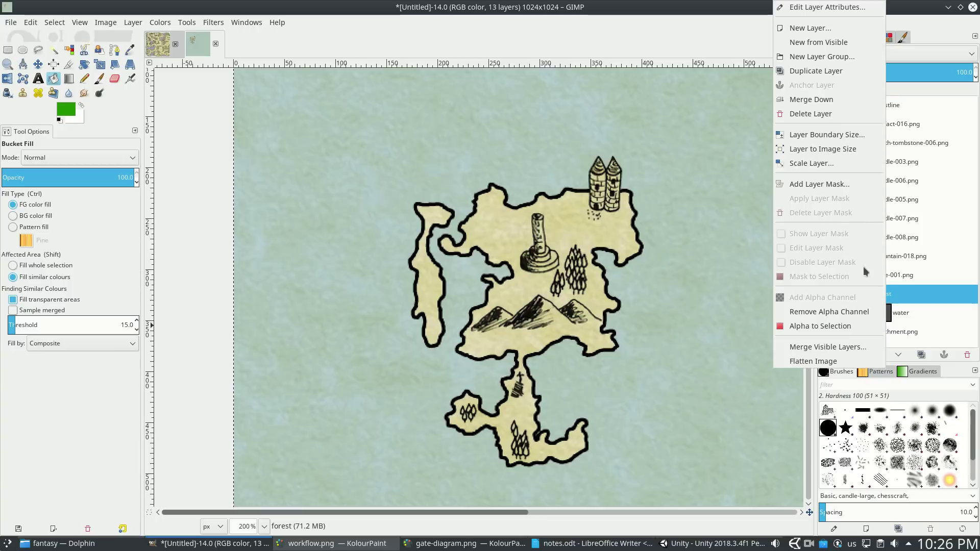
click(826, 184)
click(820, 286)
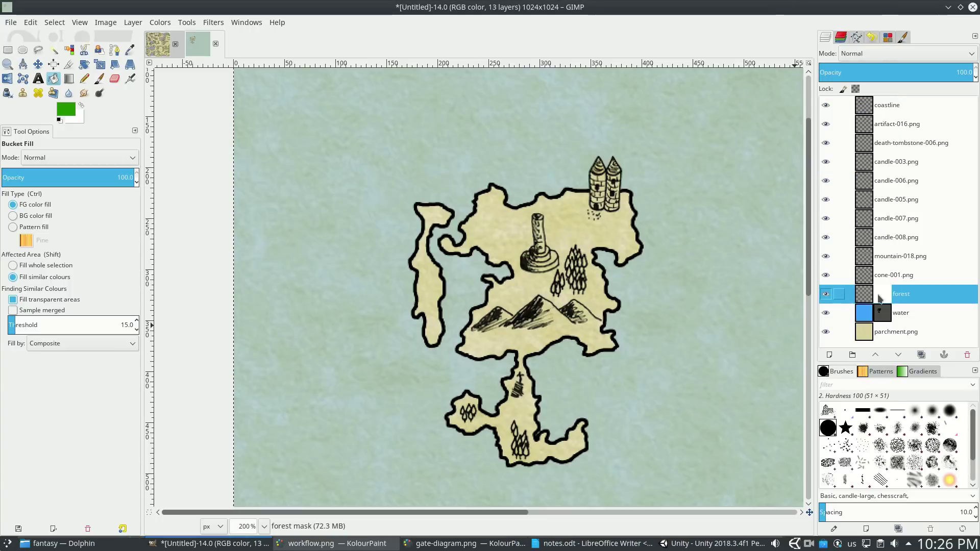
Step: Fill the forest layer's pixels with green 218e00
click(866, 297)
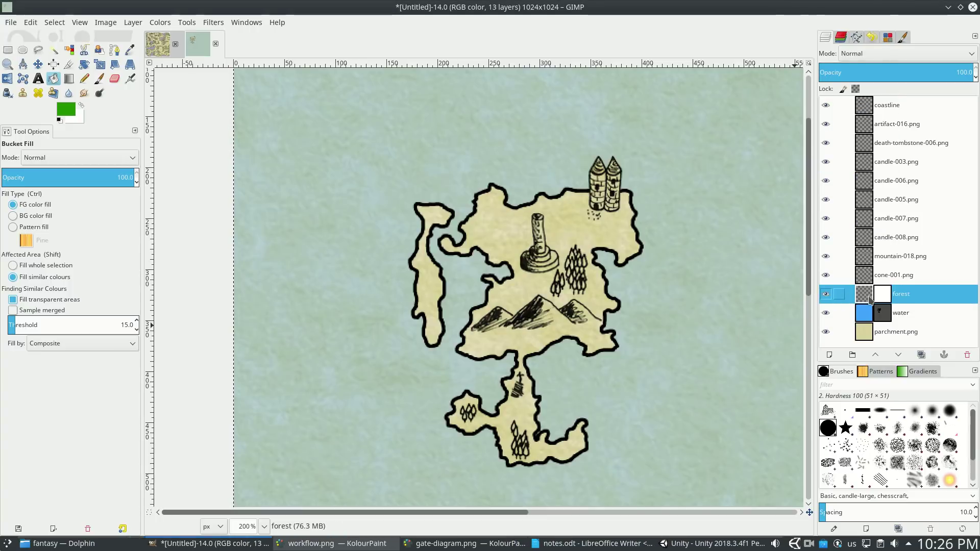
click(65, 109)
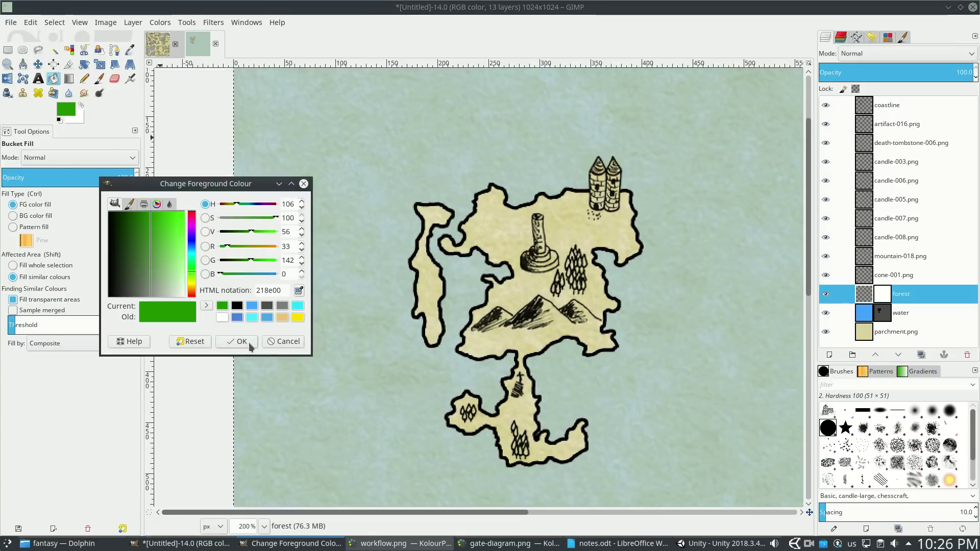
click(249, 344)
click(356, 219)
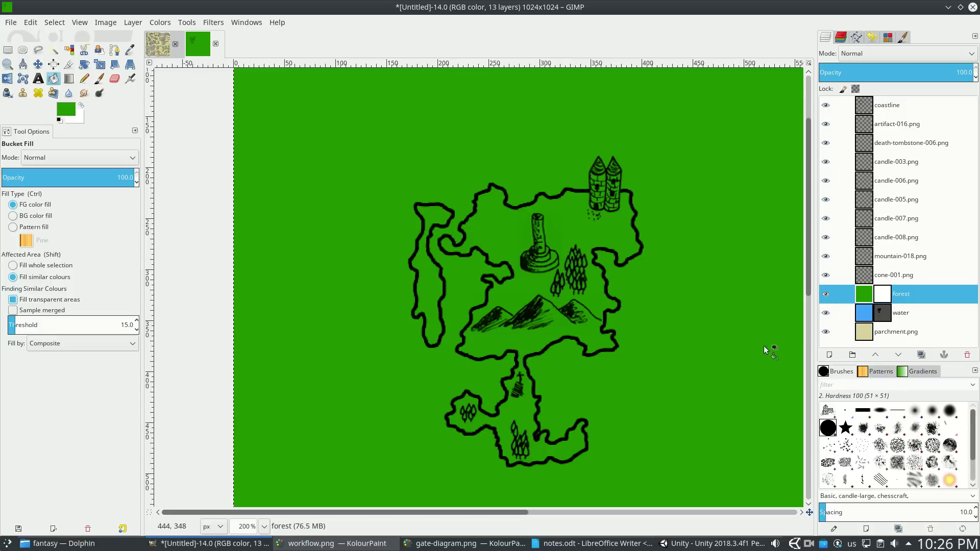
Step: Fill the forest mask black, then set the foreground to mid grey 646464
click(882, 295)
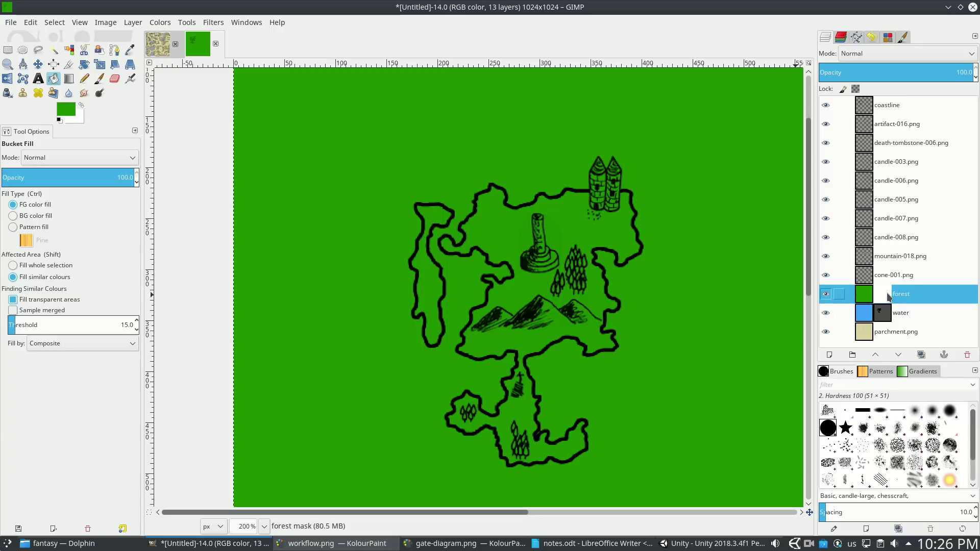
click(63, 109)
click(60, 120)
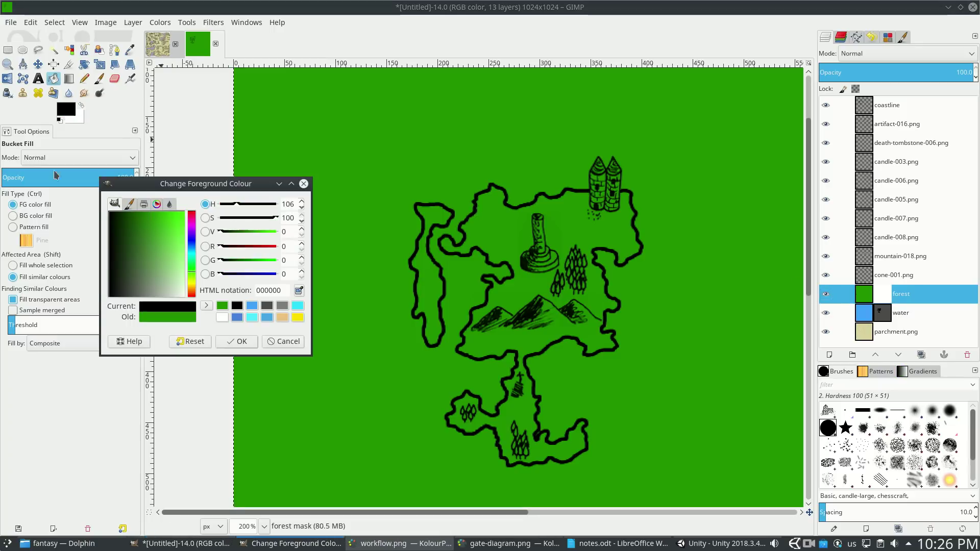
click(246, 338)
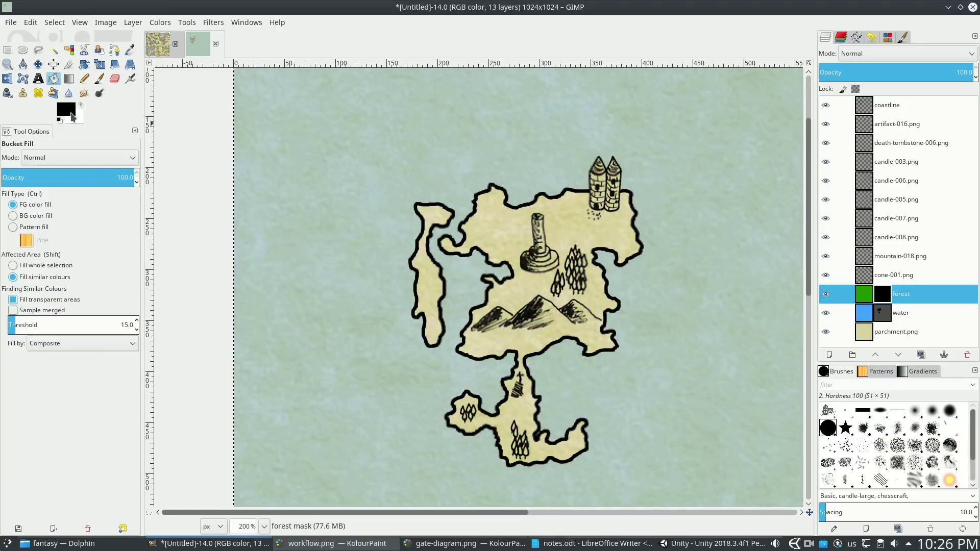
click(66, 109)
drag(153, 286, 140, 313)
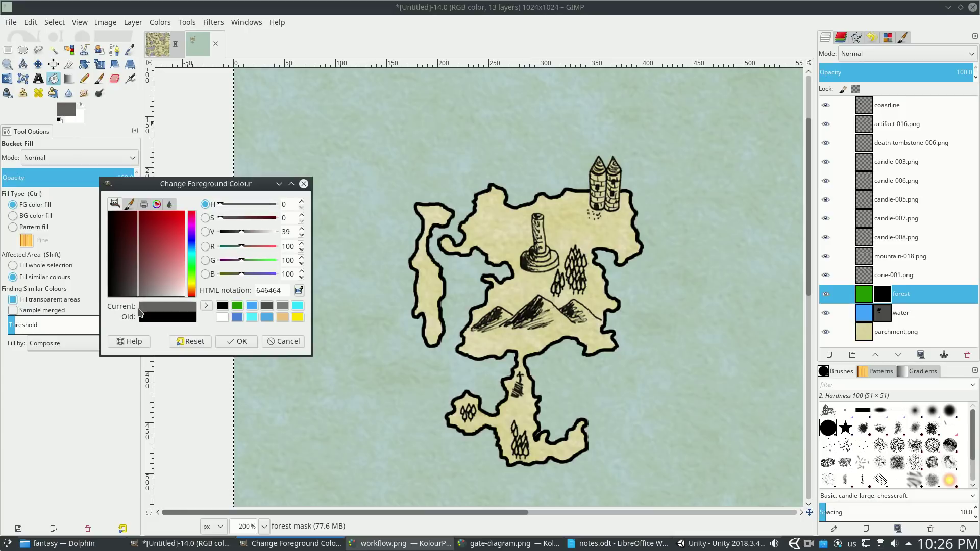
click(236, 341)
click(99, 78)
Step: Paint grey on the forest mask over the small trees, undoing the oversized size-15 stroke
scroll(558, 289, up, 1)
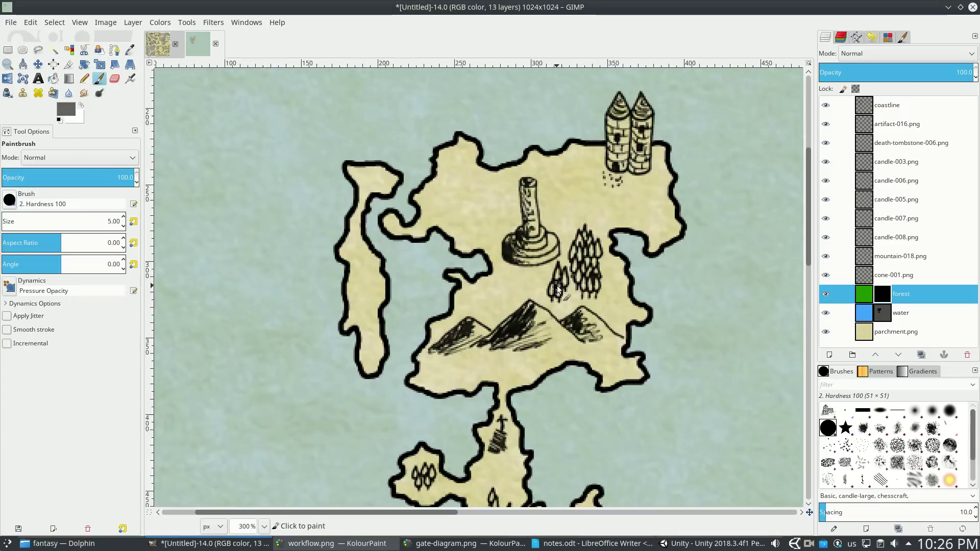
scroll(558, 289, up, 1)
mouse_move(557, 263)
mouse_down()
mouse_move(544, 289)
mouse_move(566, 271)
mouse_move(561, 300)
mouse_move(590, 216)
mouse_move(599, 220)
mouse_move(585, 280)
mouse_move(599, 249)
mouse_move(598, 291)
mouse_move(601, 221)
mouse_move(612, 288)
mouse_move(611, 215)
mouse_up()
scroll(599, 287, right, 3)
key(bracketright)
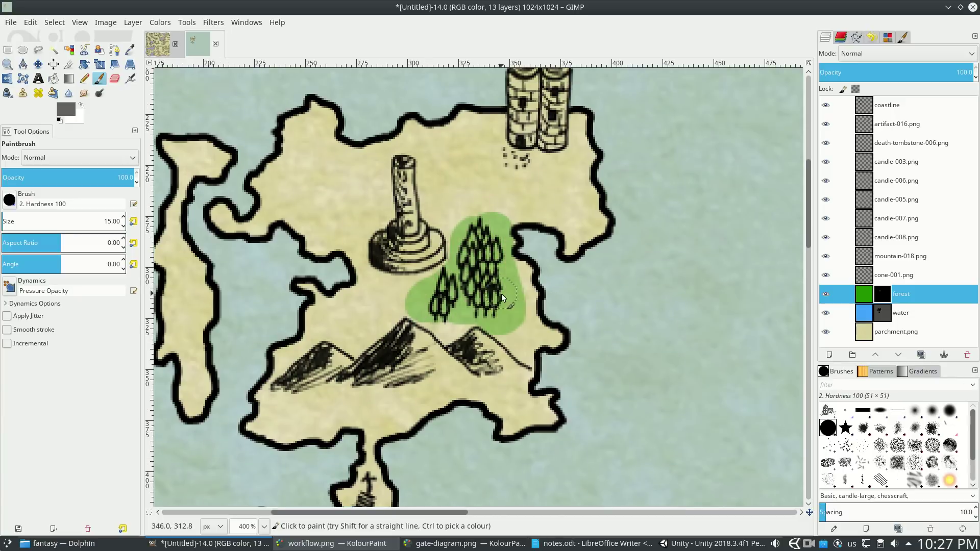
mouse_move(533, 280)
mouse_down()
mouse_move(511, 326)
mouse_move(531, 336)
mouse_move(393, 307)
mouse_move(459, 214)
mouse_move(510, 316)
mouse_move(485, 199)
mouse_up()
key(ctrl+z)
key(ctrl+z)
key(ctrl+z)
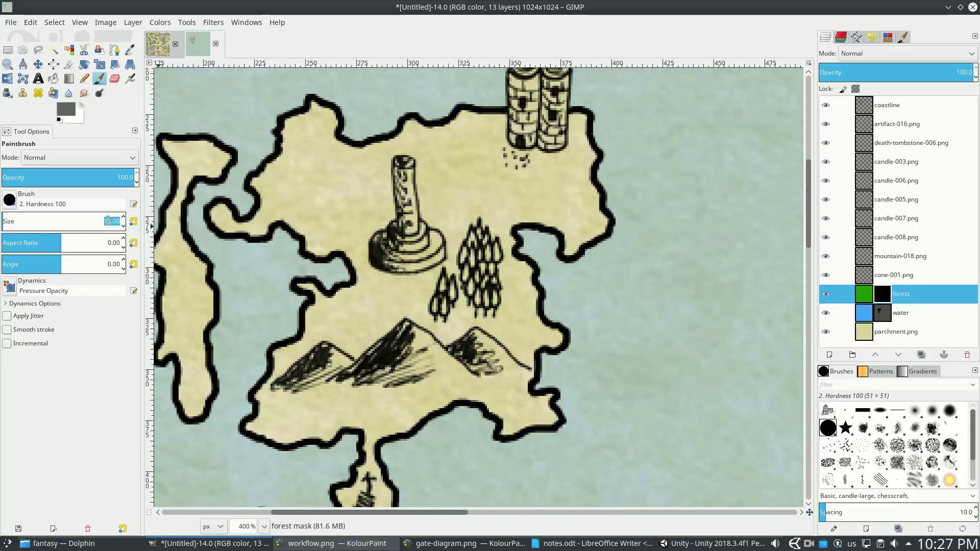
Step: Set the brush size to 3 and tint the right tree cluster green
text(3)
key(Return)
scroll(430, 296, up, 2)
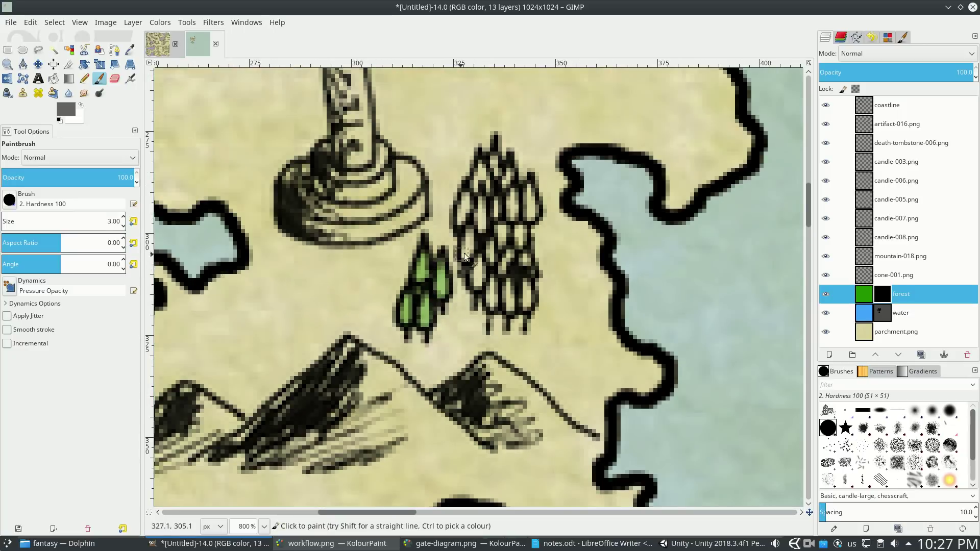
mouse_move(493, 157)
mouse_down()
mouse_move(467, 230)
mouse_move(476, 284)
mouse_move(507, 307)
mouse_move(494, 306)
mouse_move(521, 305)
mouse_move(529, 292)
mouse_move(529, 192)
mouse_move(531, 202)
mouse_move(511, 175)
mouse_move(523, 292)
mouse_move(491, 188)
mouse_move(514, 295)
mouse_move(484, 205)
mouse_move(477, 243)
mouse_move(484, 278)
mouse_move(501, 295)
mouse_up()
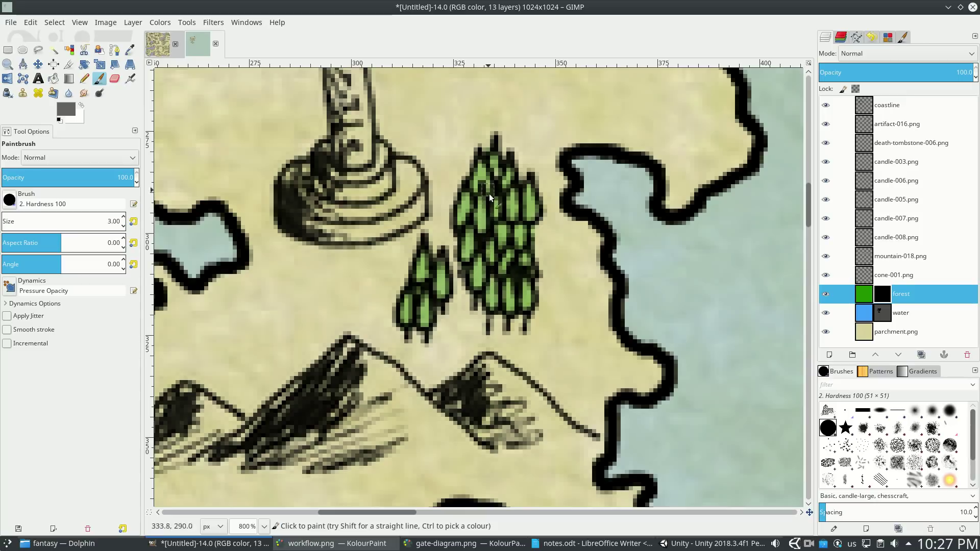
scroll(498, 220, down, 6)
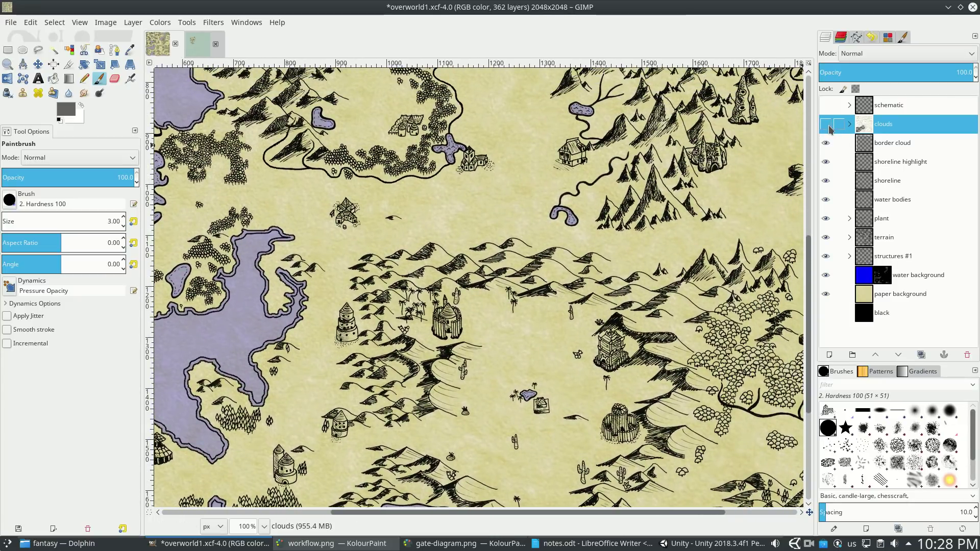
Step: In overworld1.xcf, hide the shoreline highlight, shoreline and water bodies layers, then go back to the island
drag(829, 153, 826, 220)
key(alt+2)
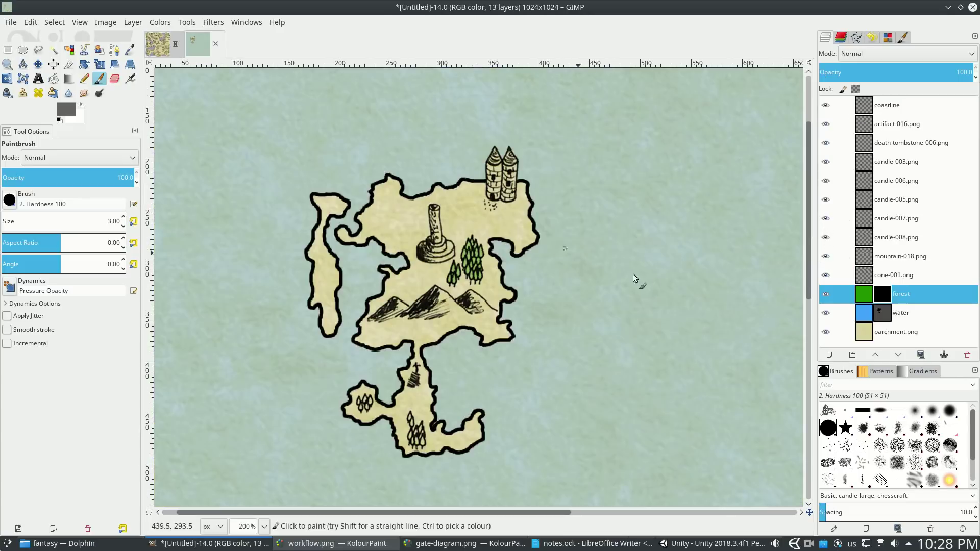
Step: Add a new layer group and rename it 'forest'
right_click(859, 348)
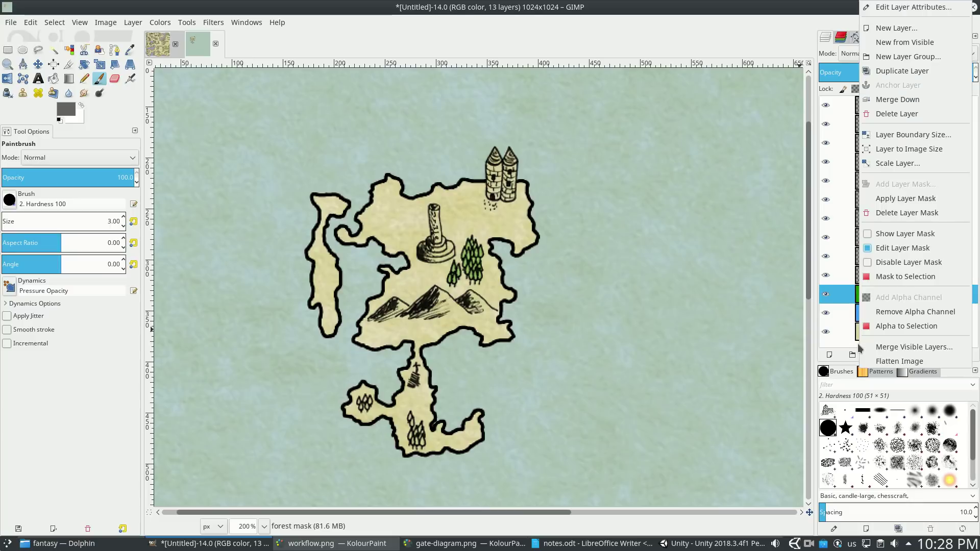
click(916, 57)
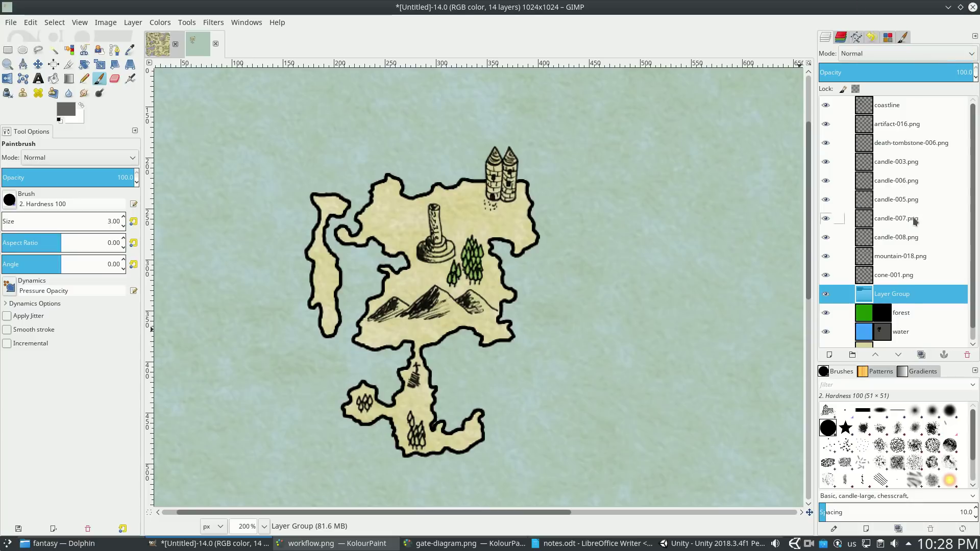
right_click(897, 286)
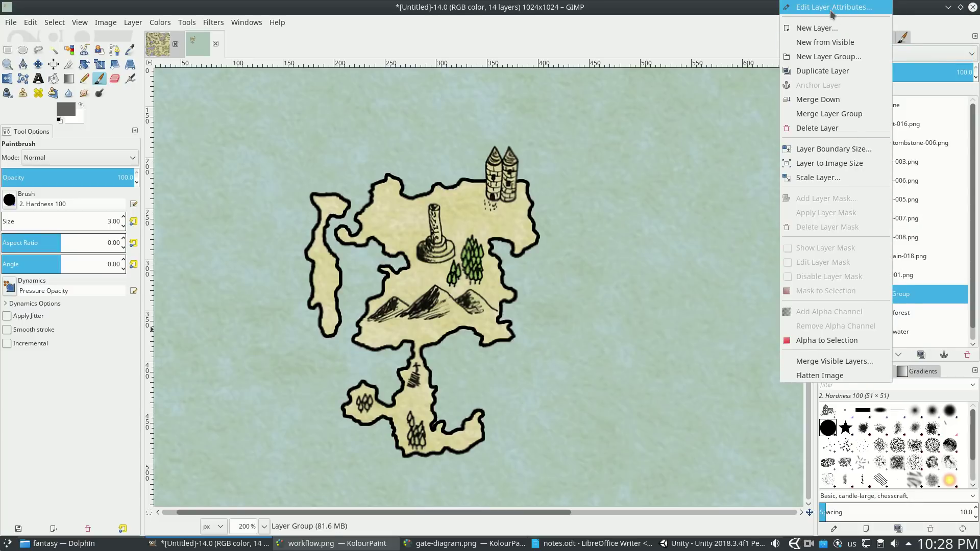
click(833, 8)
text(forest)
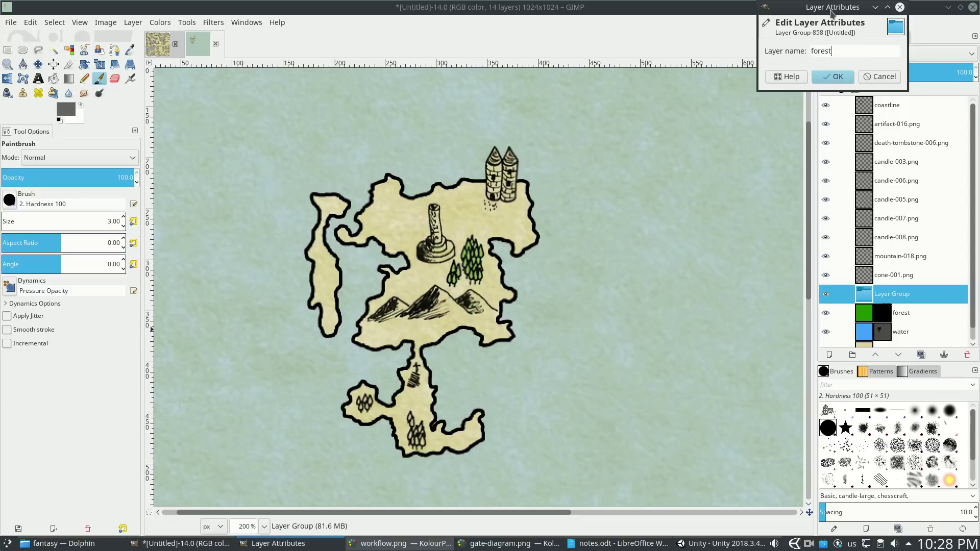
key(Return)
Step: Move candle-008, 007, 005, 006 and 003 into forest #1, then toggle its visibility off and on
drag(897, 237, 897, 293)
drag(897, 218, 896, 285)
drag(896, 199, 898, 240)
drag(896, 180, 899, 240)
drag(897, 162, 891, 228)
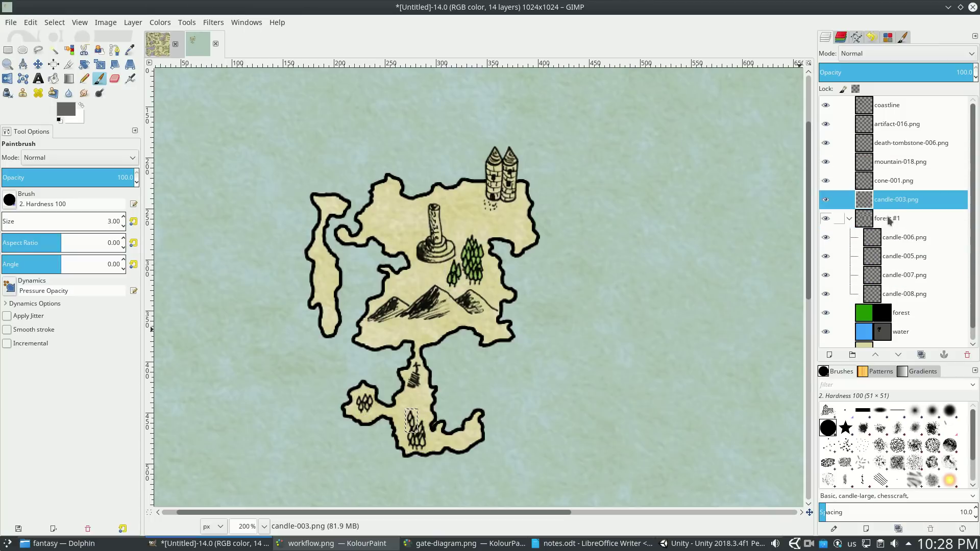
click(830, 202)
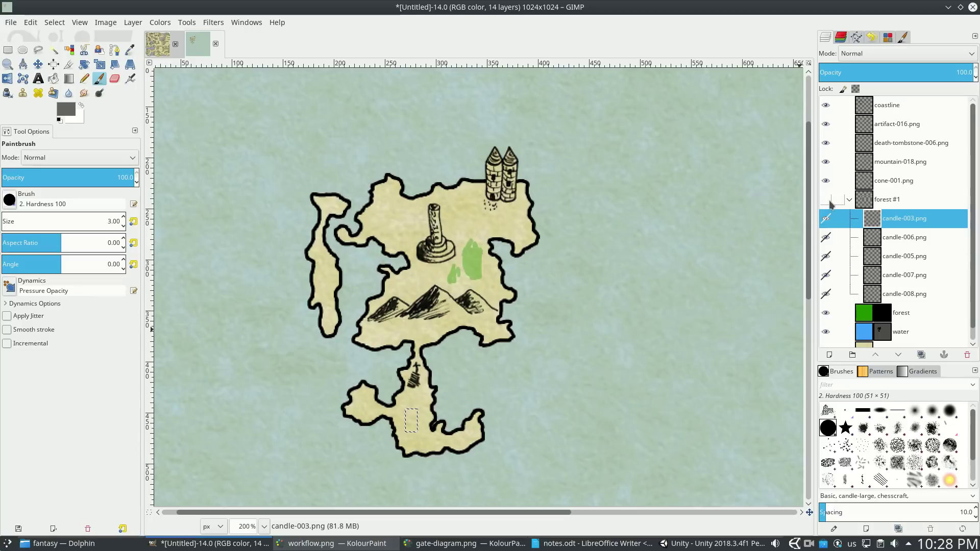
click(829, 203)
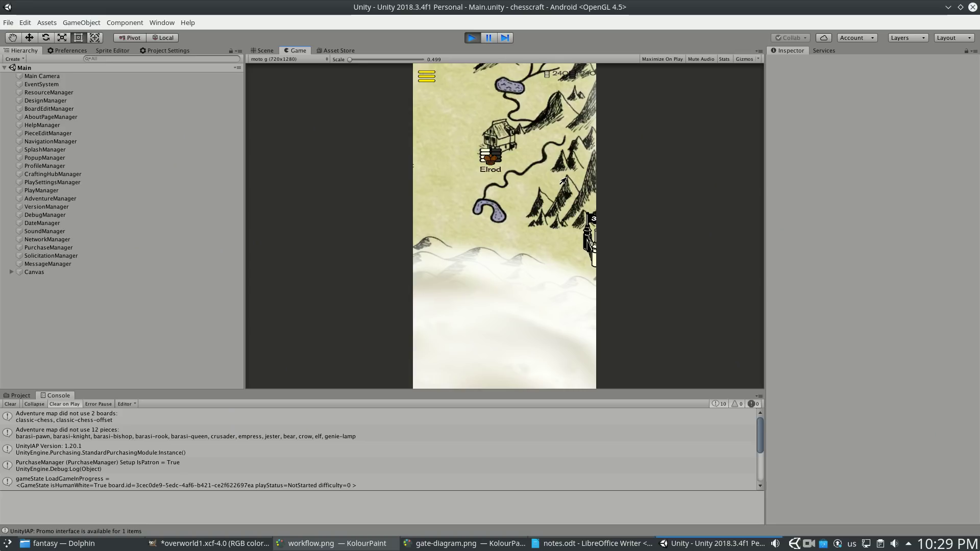
Step: Pan the adventure map in the Game view to reveal Scarab, Hatse and Kho Mabat
drag(542, 223, 500, 242)
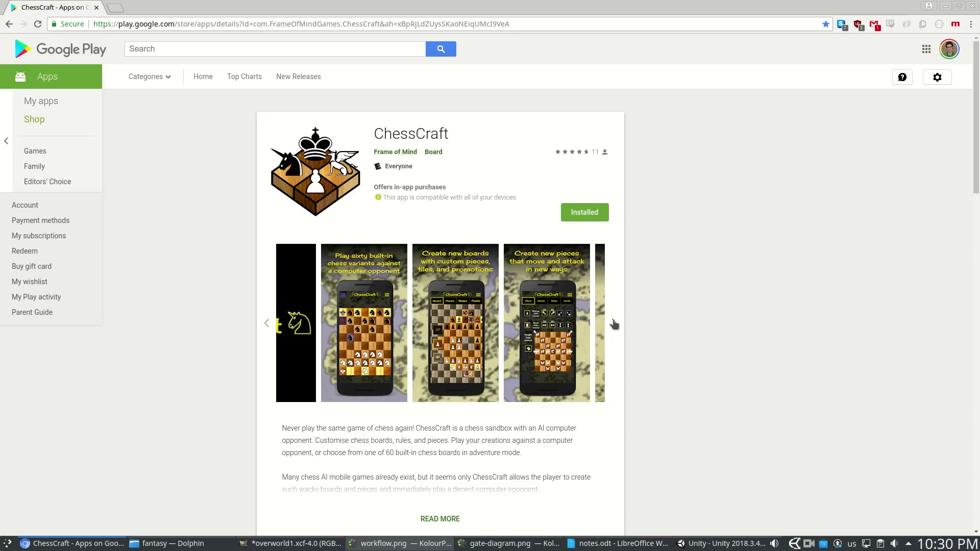
Step: Advance the ChessCraft screenshot carousel twice to the promotion rules, computer opponent and learning screenshots
click(614, 324)
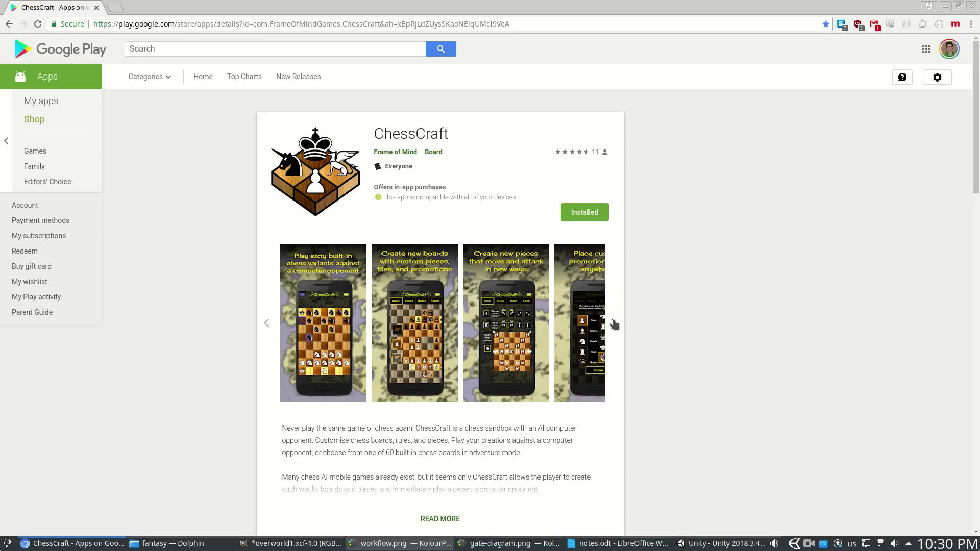
click(614, 324)
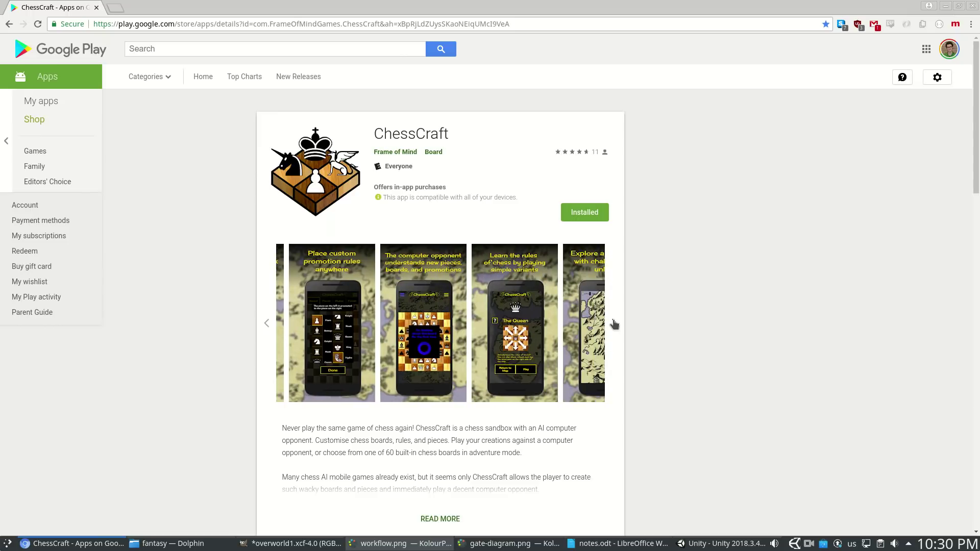